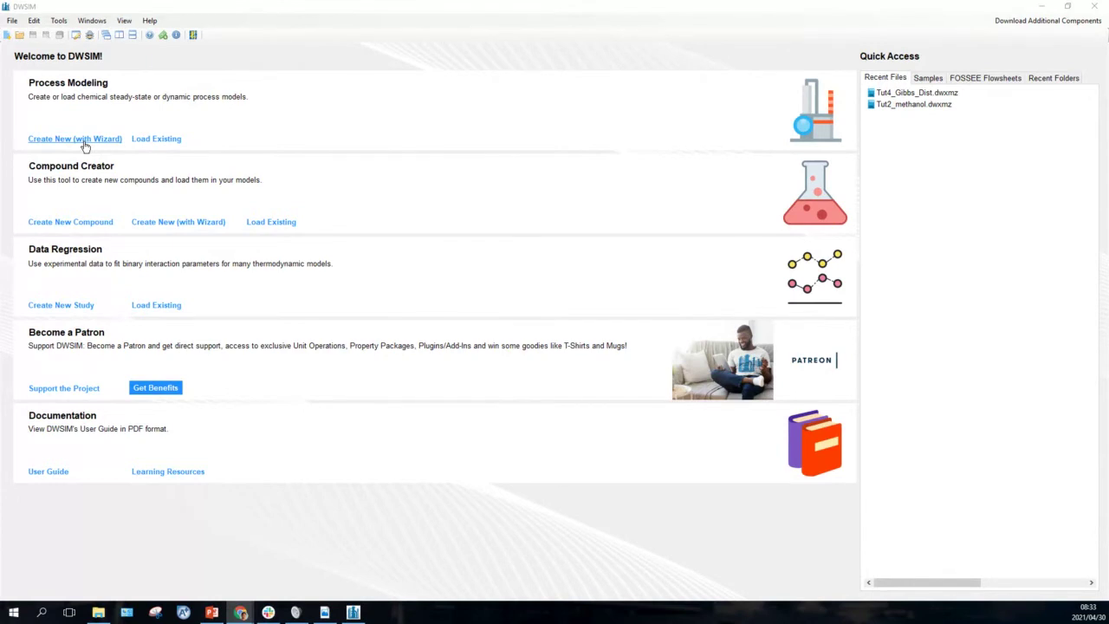
Create a new process model with the wizard and add carbon monoxide, carbon dioxide, hydrogen, water and methanol as compounds
{"action": "left_click", "coordinate": [85, 145]}
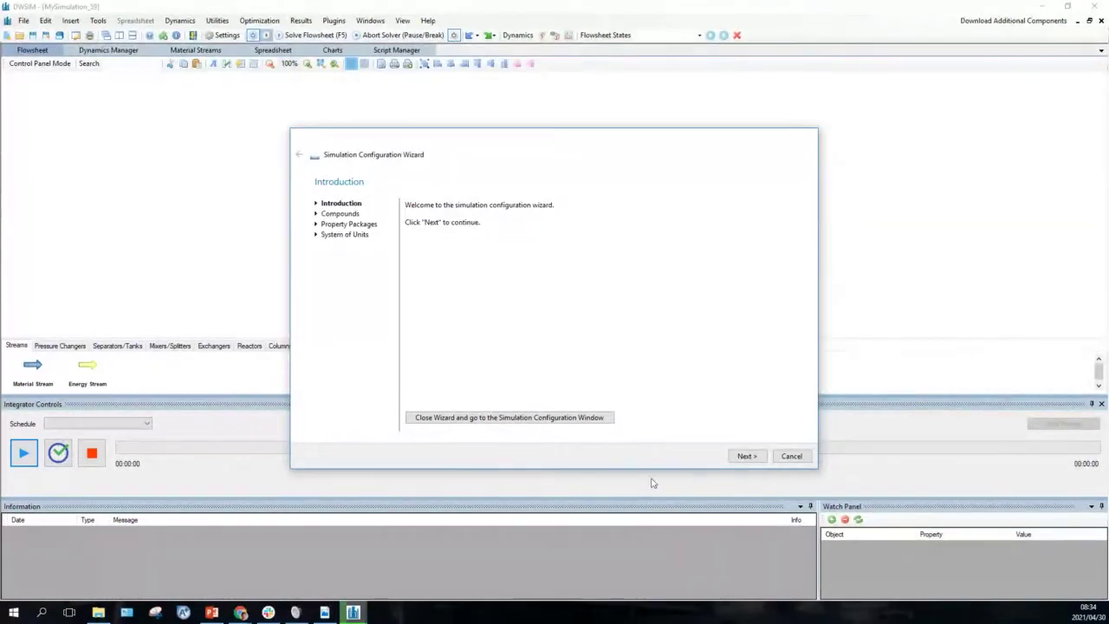
{"action": "left_click", "coordinate": [734, 458]}
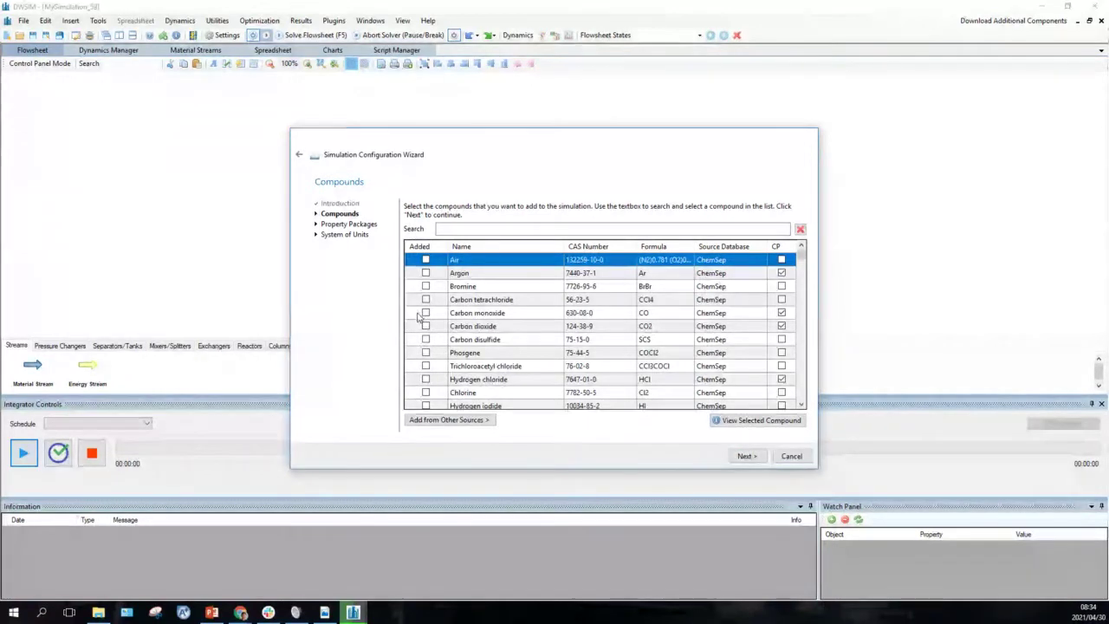
{"action": "left_click", "coordinate": [426, 313]}
{"action": "left_click", "coordinate": [426, 326]}
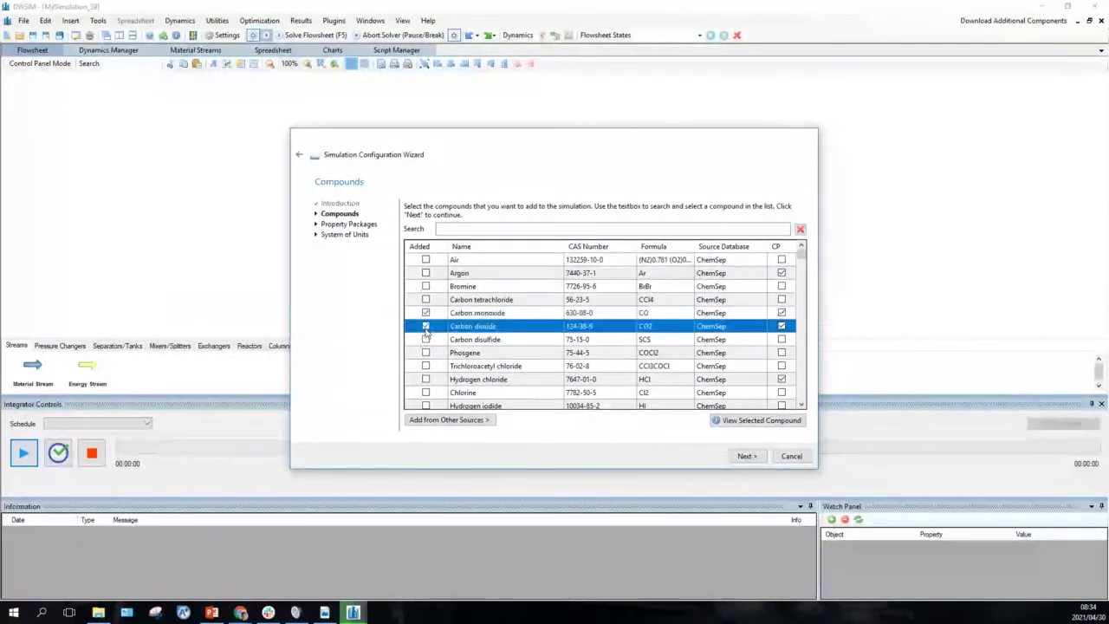
{"action": "scroll", "coordinate": [425, 371], "scroll_direction": "down", "scroll_amount": 3}
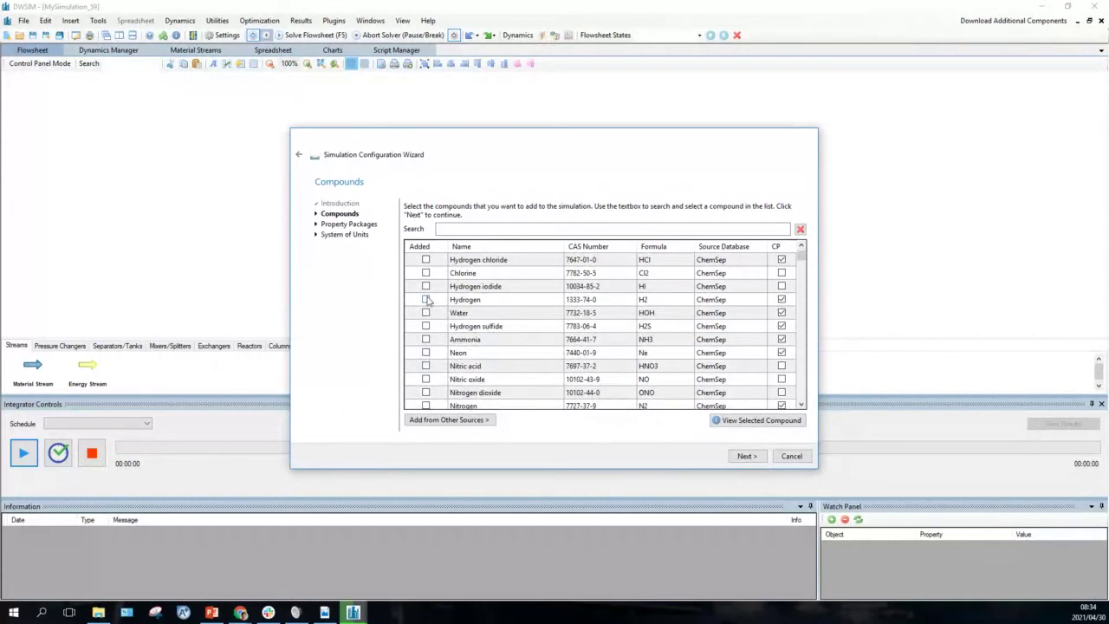
{"action": "left_click", "coordinate": [425, 300]}
{"action": "left_click", "coordinate": [426, 313]}
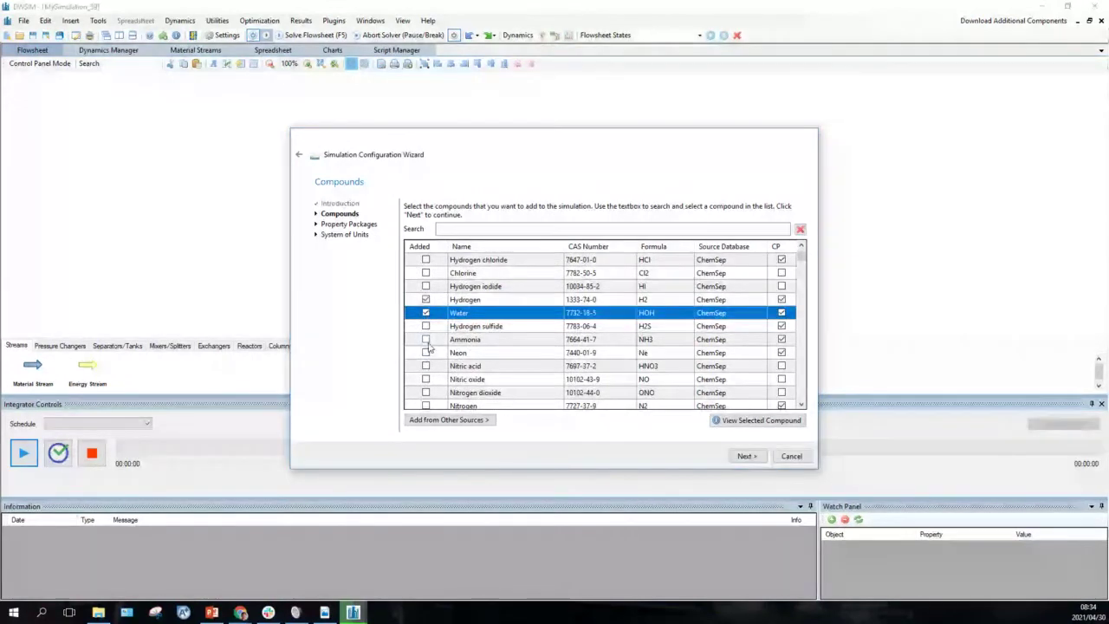
{"action": "scroll", "coordinate": [428, 346], "scroll_direction": "down", "scroll_amount": 3}
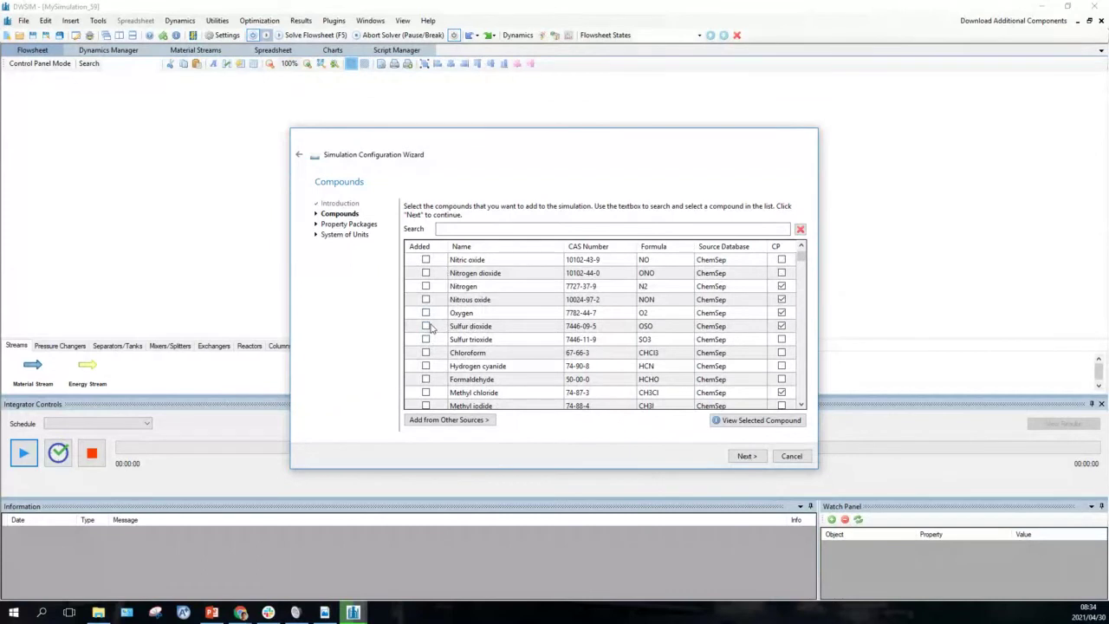
{"action": "scroll", "coordinate": [431, 328], "scroll_direction": "down", "scroll_amount": 2}
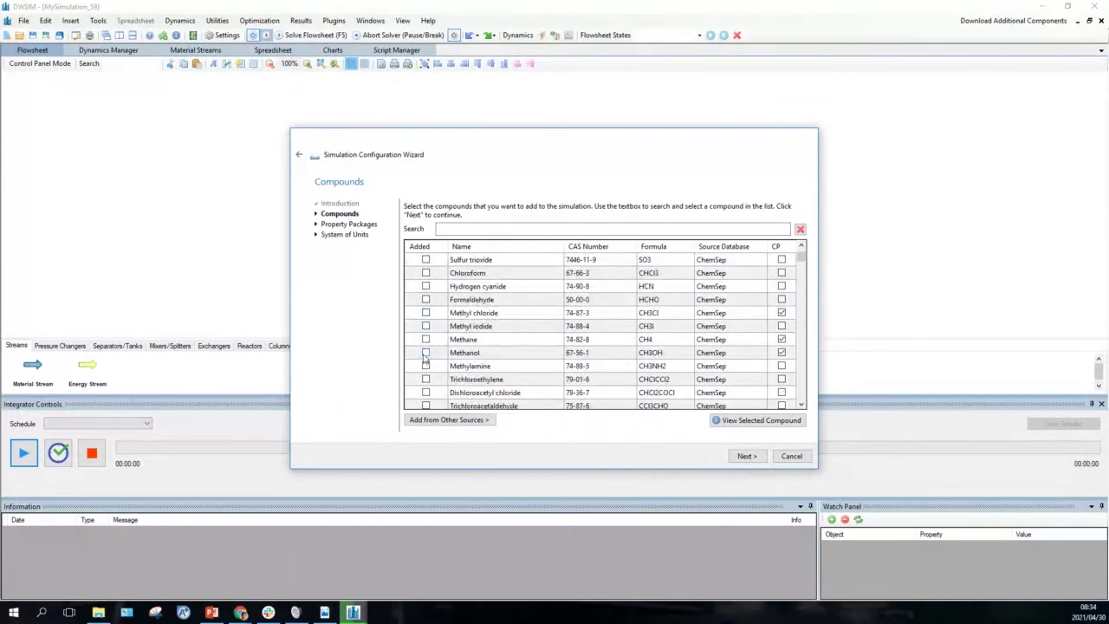
{"action": "left_click", "coordinate": [426, 352]}
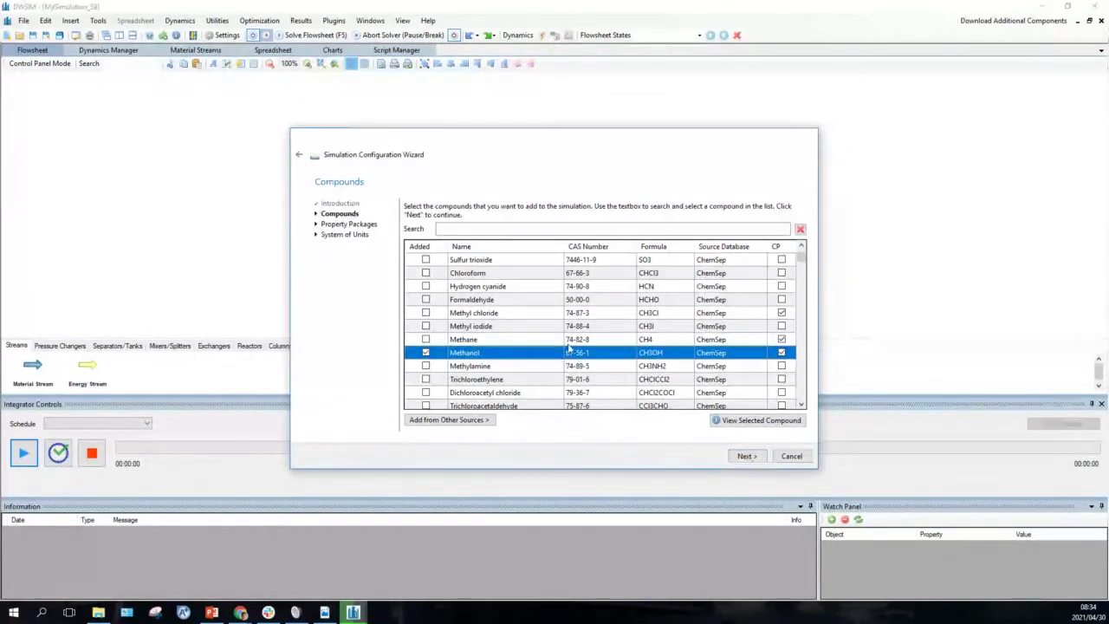
Review the ticked compounds in the compound list and continue to the property package selection
{"action": "left_click", "coordinate": [442, 230]}
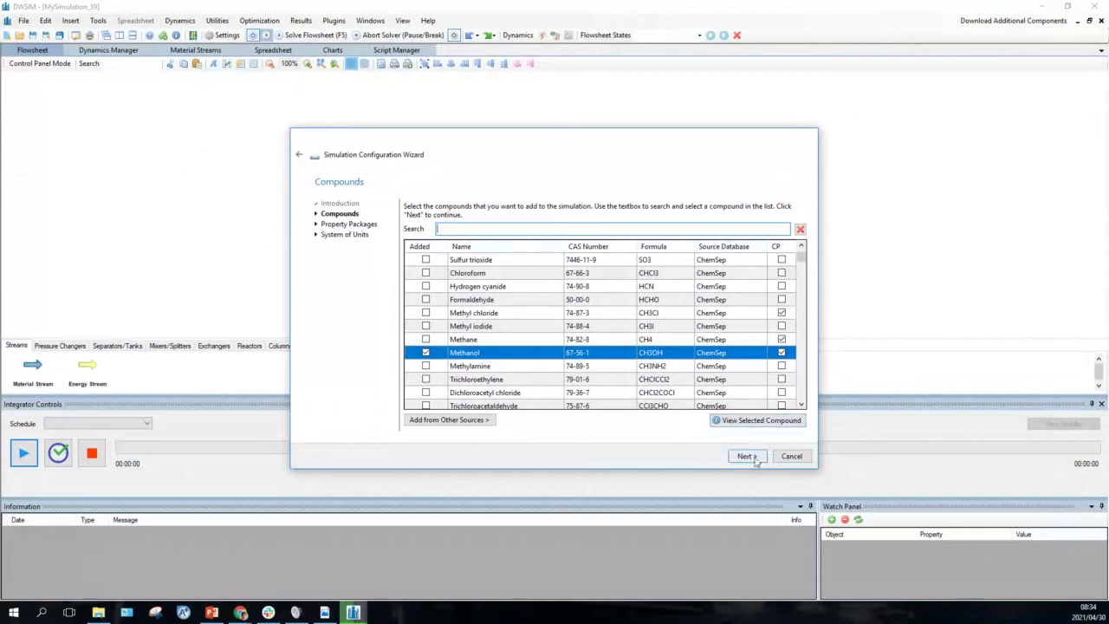
{"action": "scroll", "coordinate": [704, 364], "scroll_direction": "up", "scroll_amount": 5}
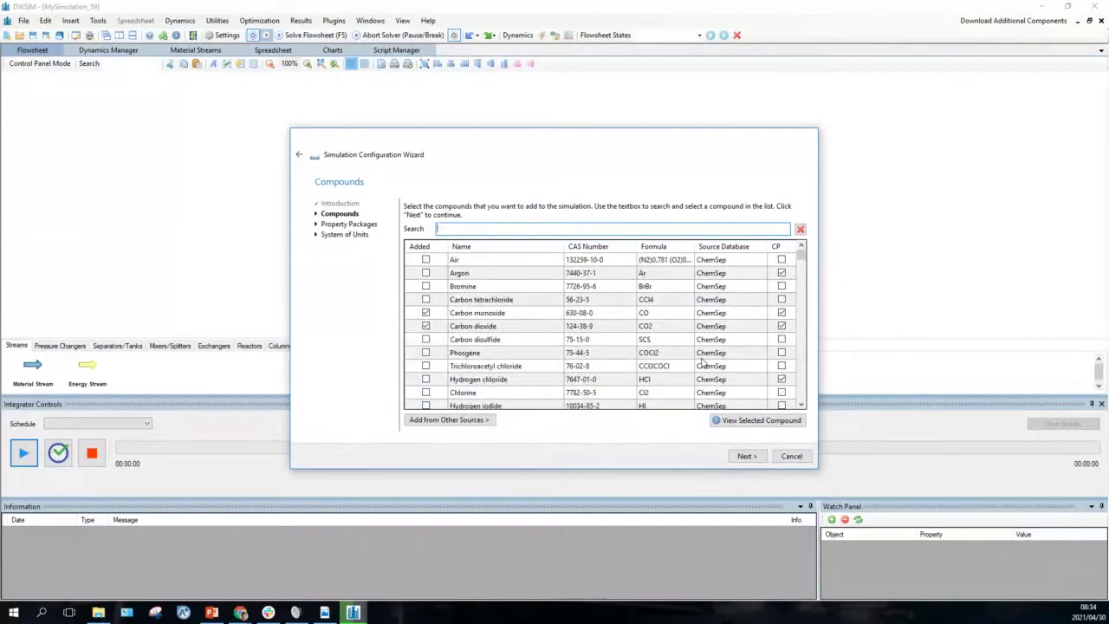
{"action": "scroll", "coordinate": [705, 365], "scroll_direction": "down", "scroll_amount": 2}
{"action": "scroll", "coordinate": [704, 365], "scroll_direction": "down", "scroll_amount": 4}
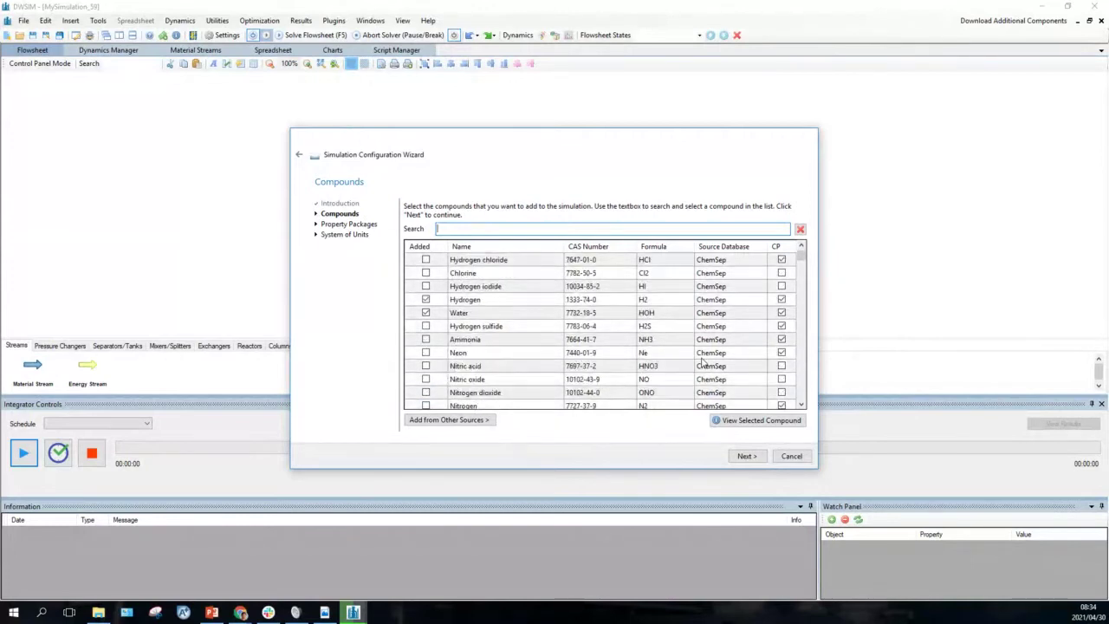
{"action": "left_click", "coordinate": [745, 457]}
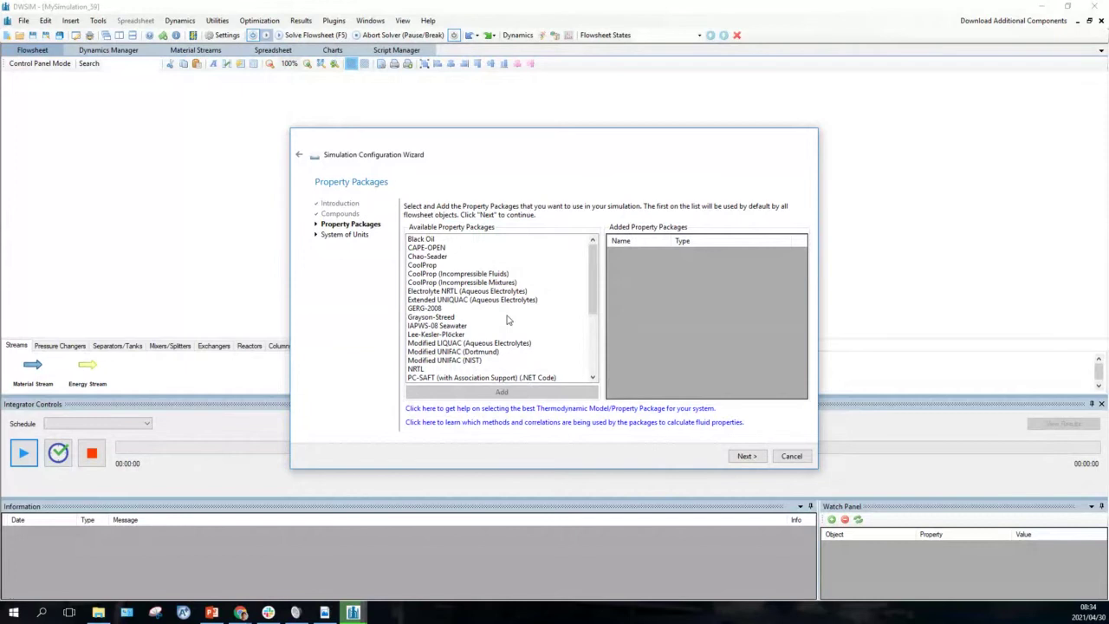
Add Peng-Robinson (PR) as the first property package of the simulation
{"action": "scroll", "coordinate": [508, 320], "scroll_direction": "down", "scroll_amount": 2}
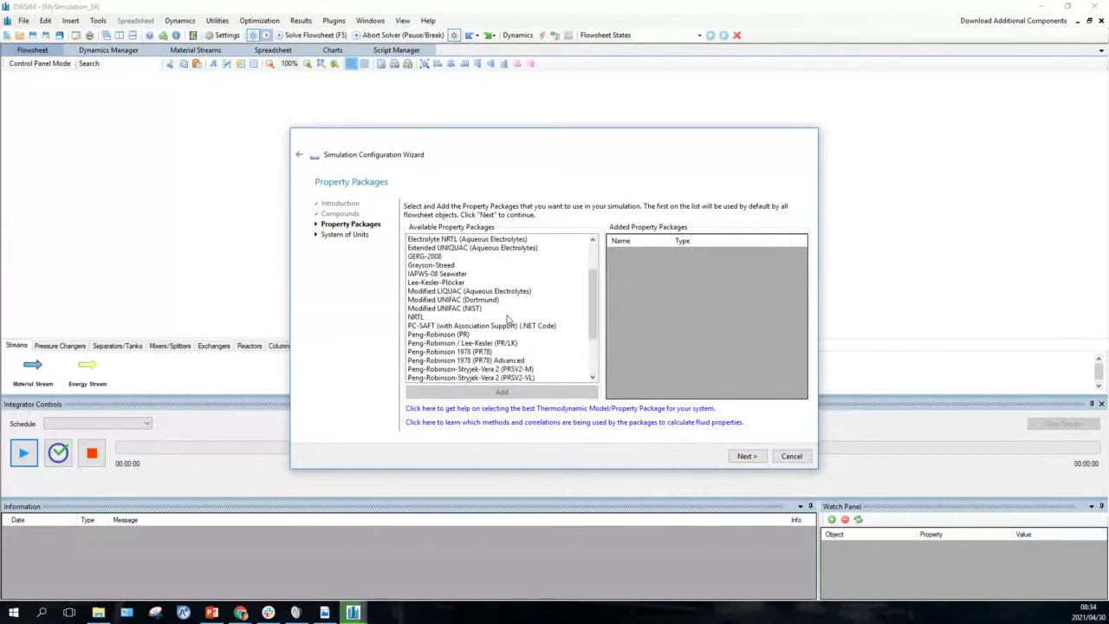
{"action": "scroll", "coordinate": [508, 320], "scroll_direction": "down", "scroll_amount": 1}
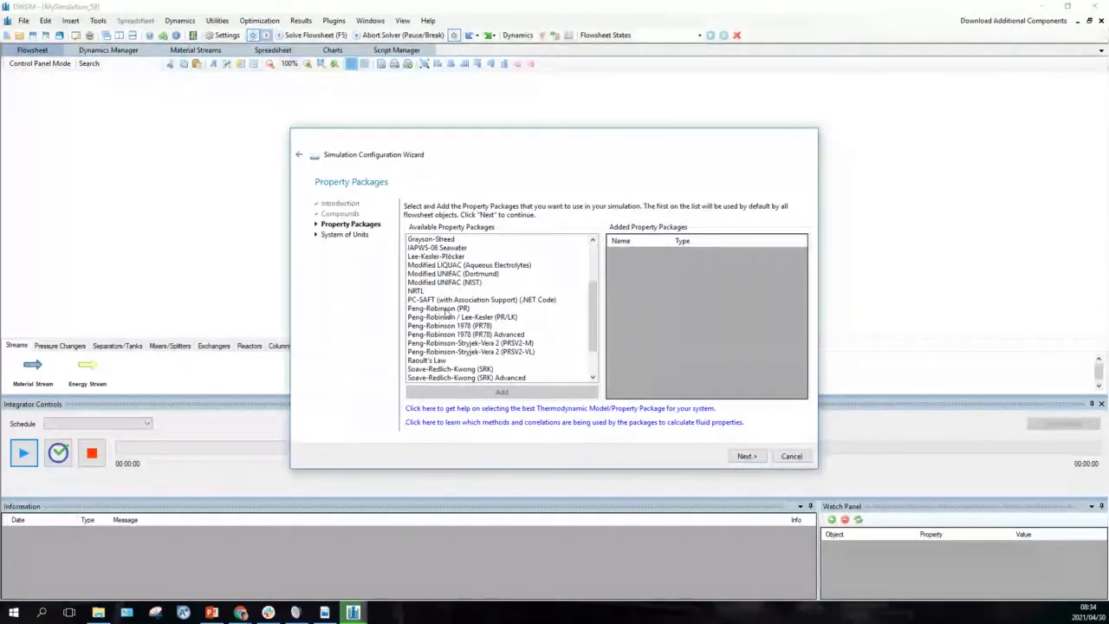
{"action": "left_click", "coordinate": [444, 310]}
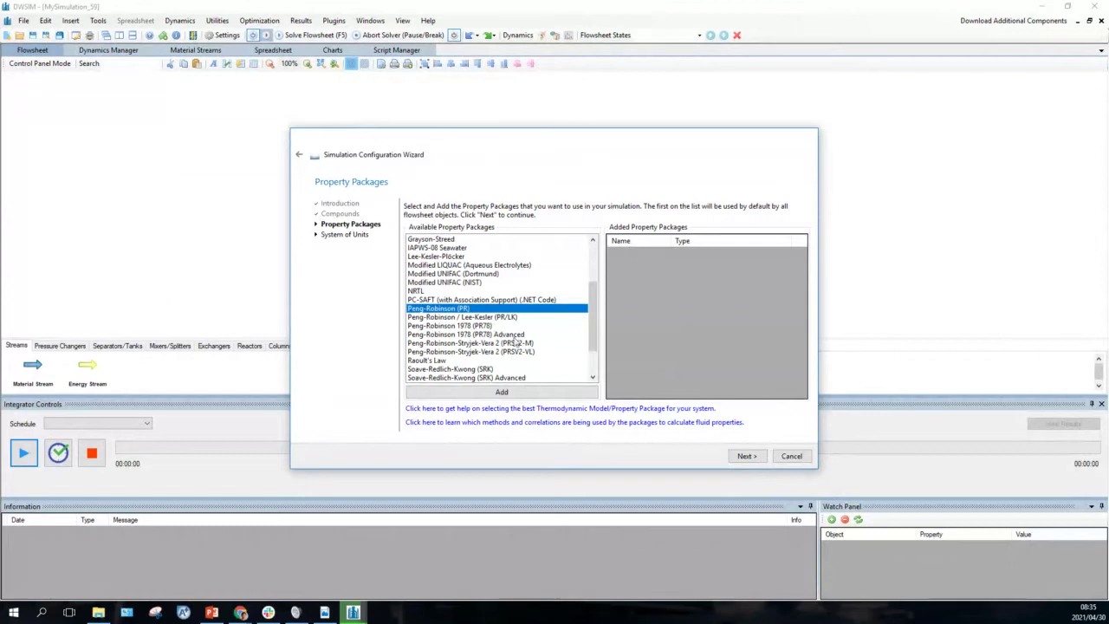
{"action": "left_click", "coordinate": [494, 392]}
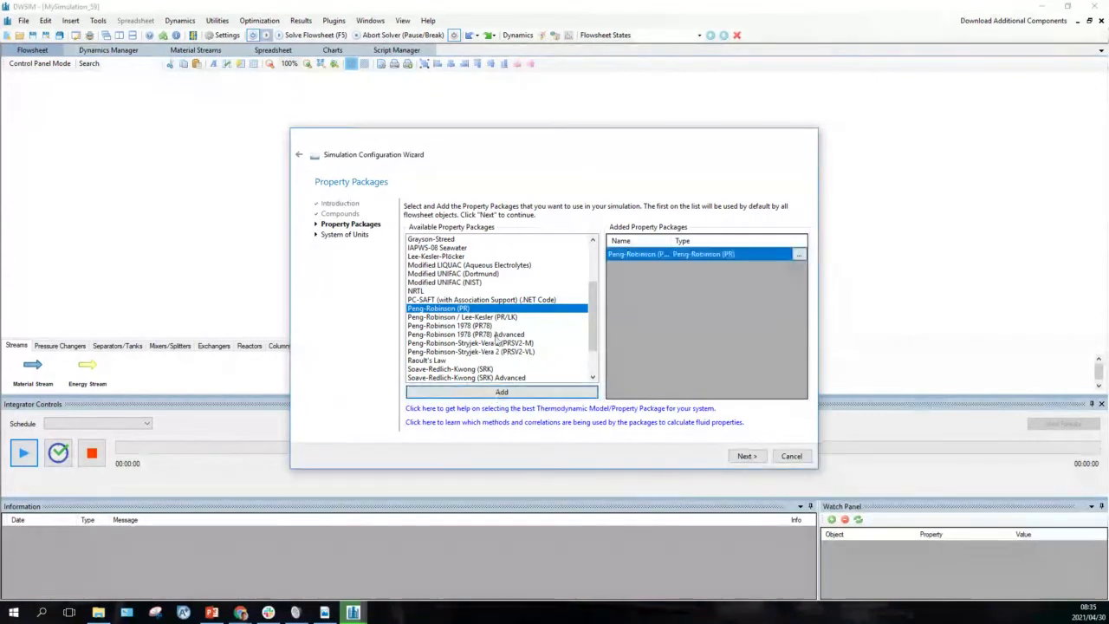
Add NRTL as a second property package and continue to the system of units
{"action": "scroll", "coordinate": [496, 343], "scroll_direction": "down", "scroll_amount": 1}
{"action": "scroll", "coordinate": [495, 342], "scroll_direction": "down", "scroll_amount": 1}
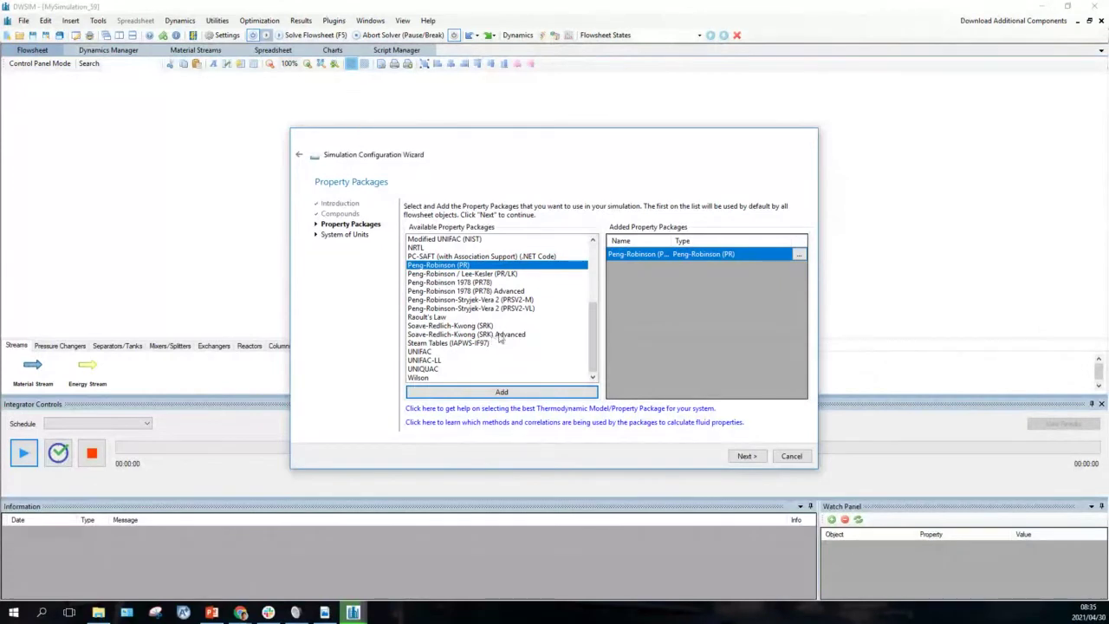
{"action": "scroll", "coordinate": [499, 336], "scroll_direction": "up", "scroll_amount": 3}
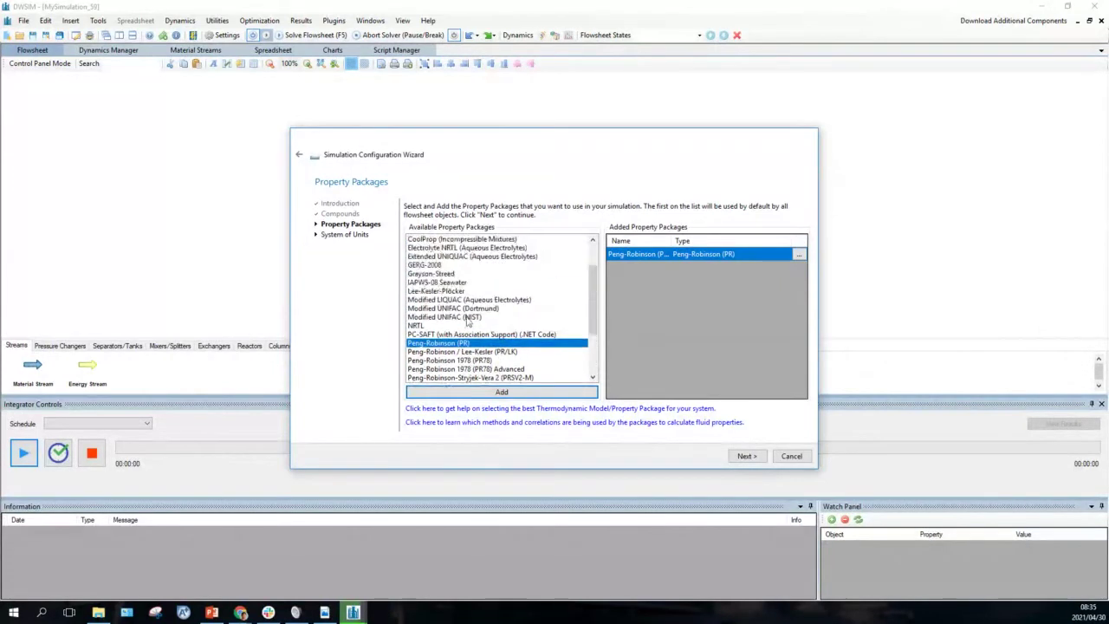
{"action": "left_click", "coordinate": [416, 326]}
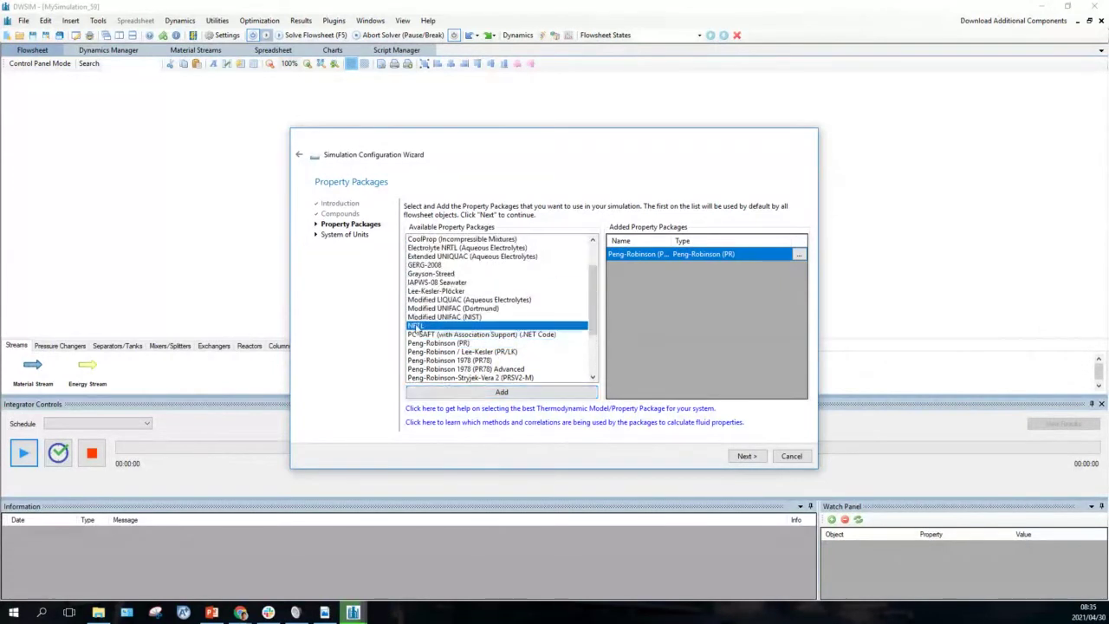
{"action": "left_click", "coordinate": [465, 394]}
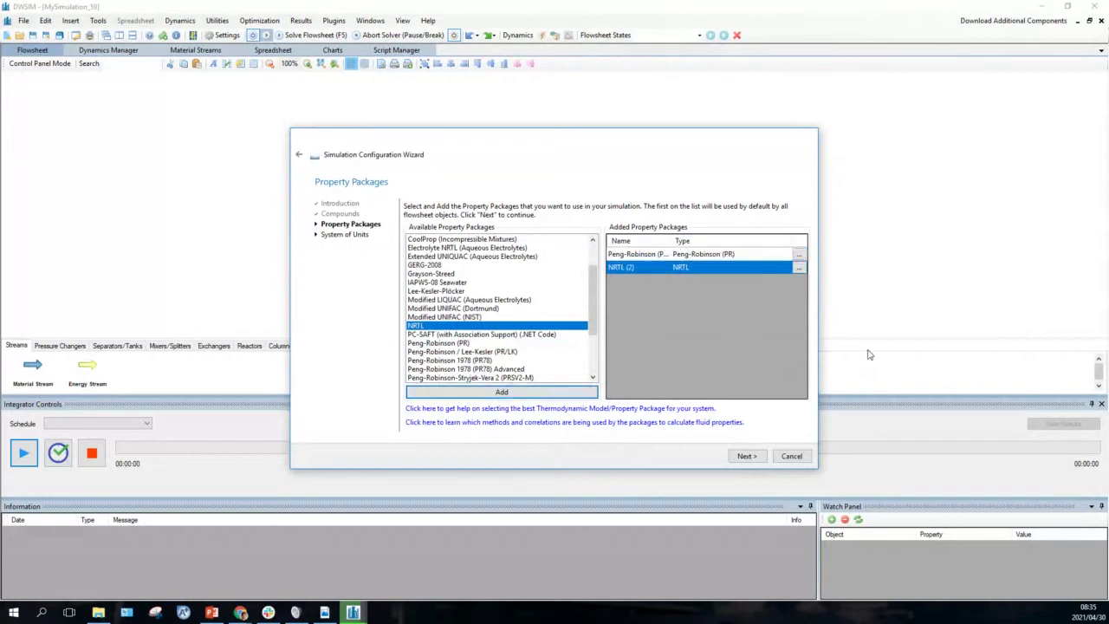
{"action": "left_click", "coordinate": [747, 457]}
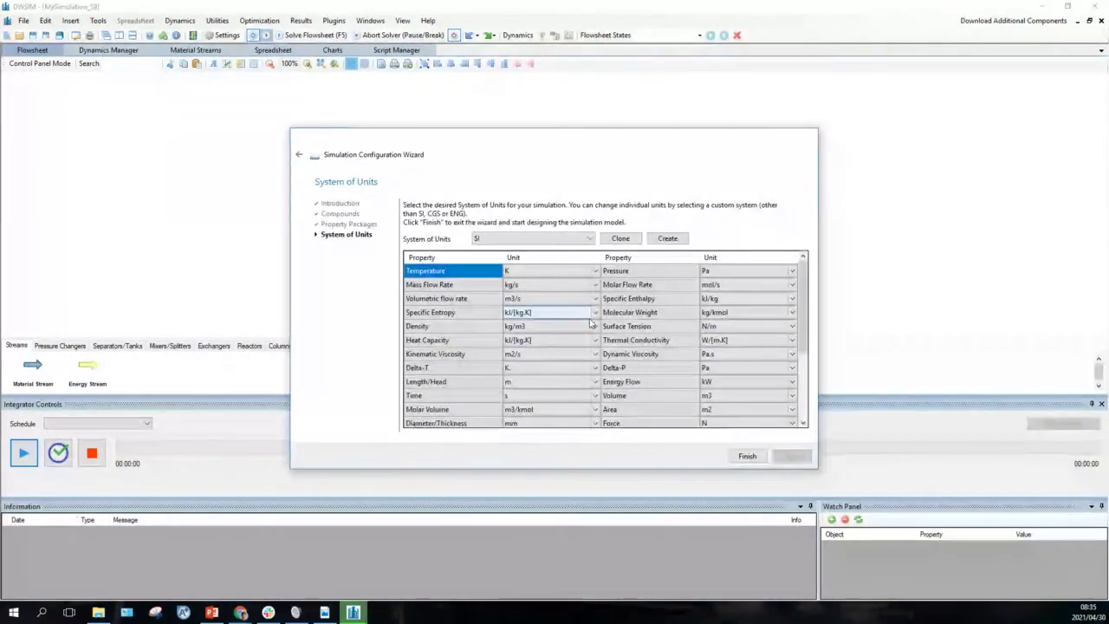
Choose C5 as the system of units and finish the simulation configuration wizard
{"action": "left_click", "coordinate": [590, 238]}
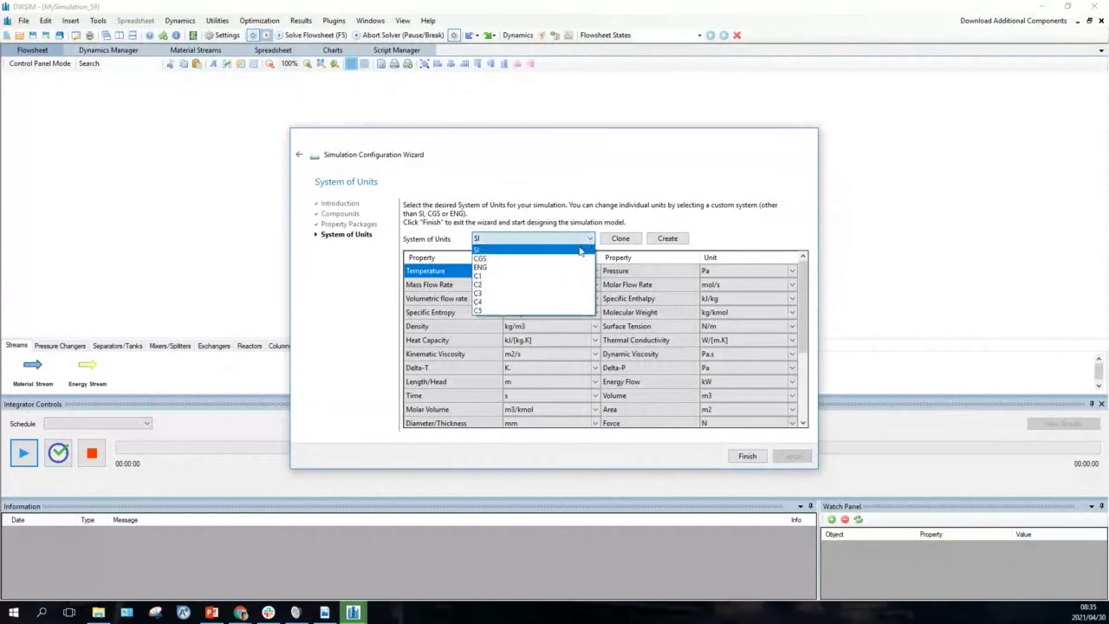
{"action": "left_click", "coordinate": [532, 312]}
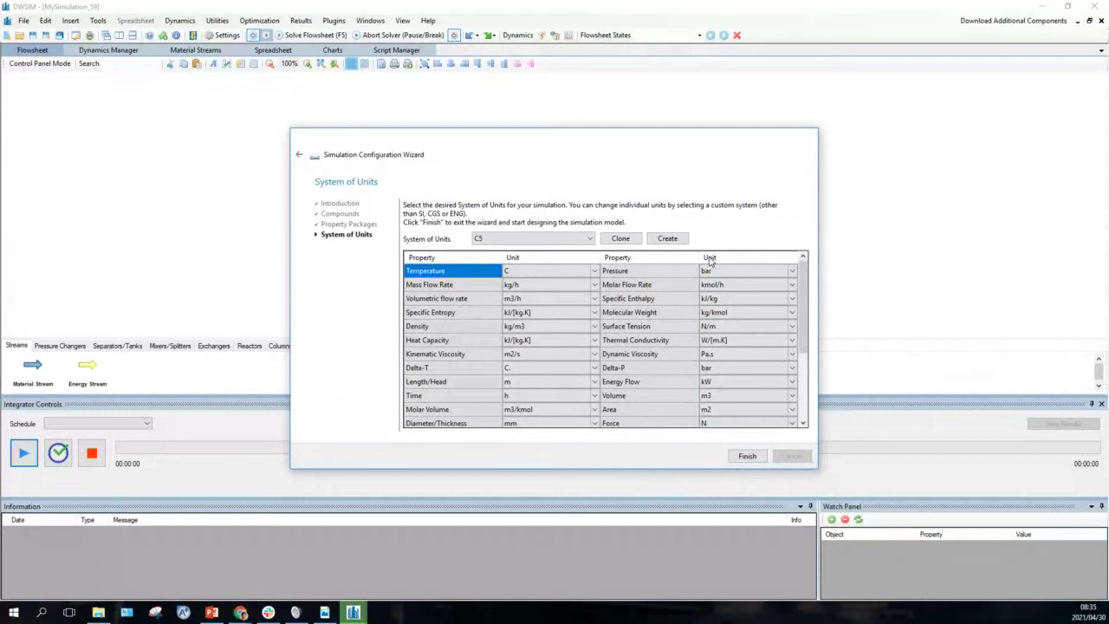
{"action": "left_click", "coordinate": [747, 457]}
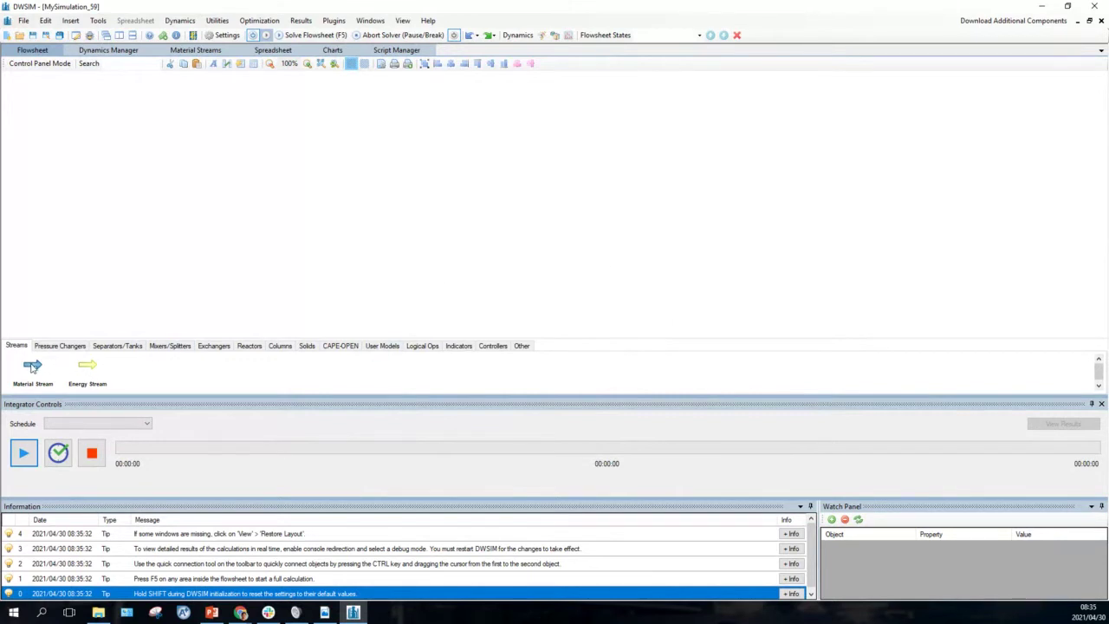
Place a material stream on the flowsheet and set its pressure to 20 bar
{"action": "left_click_drag", "start_coordinate": [32, 367], "coordinate": [195, 182]}
{"action": "mouse_move", "coordinate": [217, 197]}
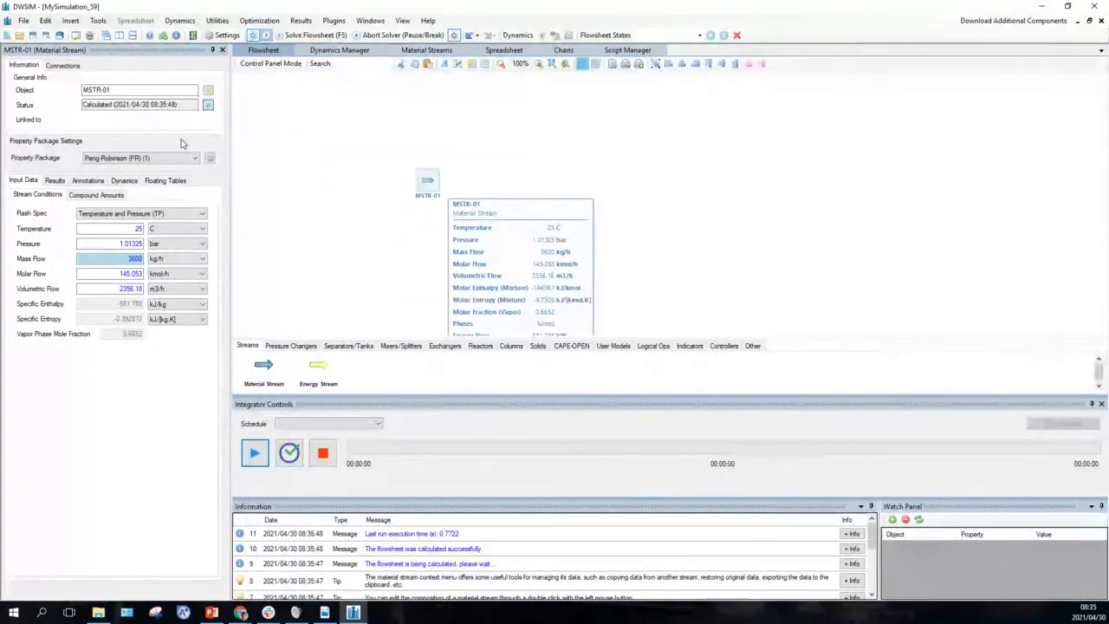
{"action": "left_click", "coordinate": [134, 229]}
{"action": "left_click", "coordinate": [118, 243]}
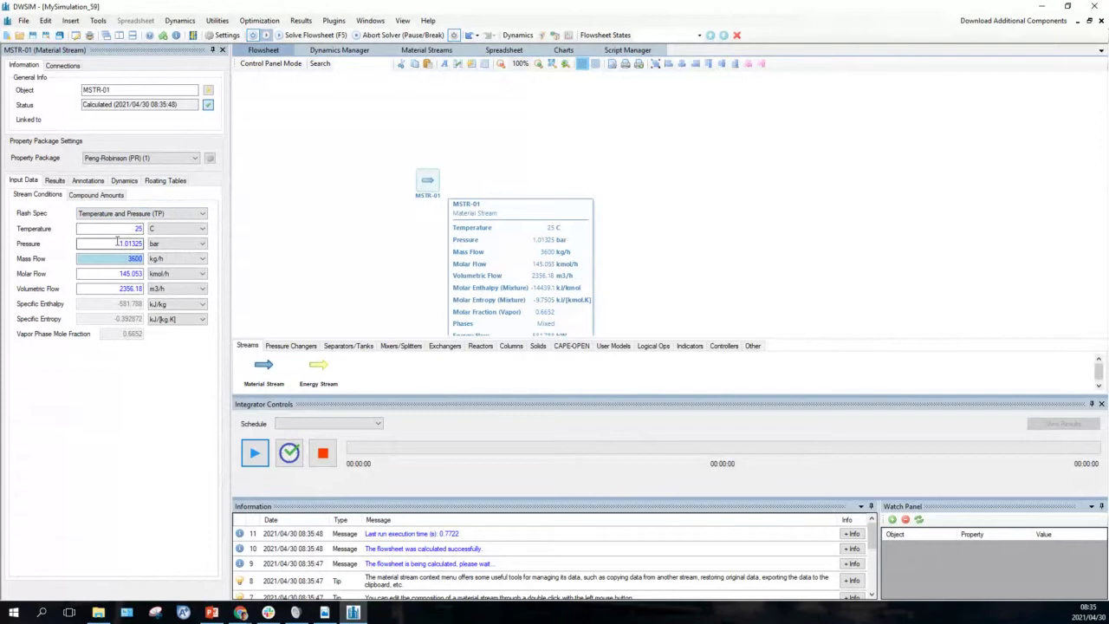
{"action": "left_click_drag", "start_coordinate": [118, 243], "coordinate": [155, 240]}
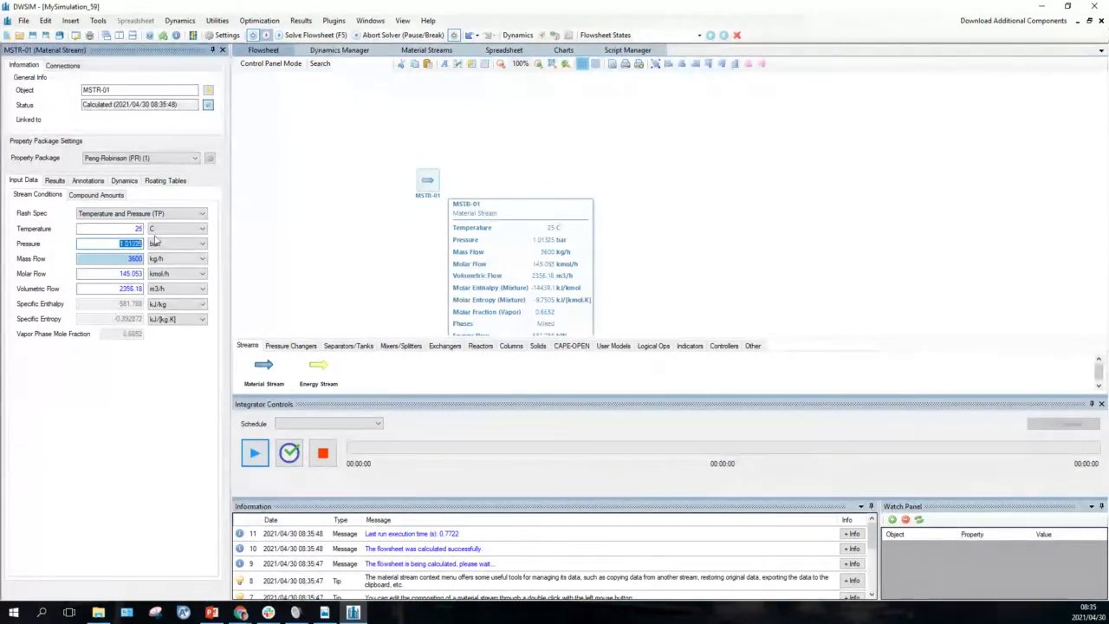
{"action": "type", "text": "1"}
{"action": "key", "text": "Tab"}
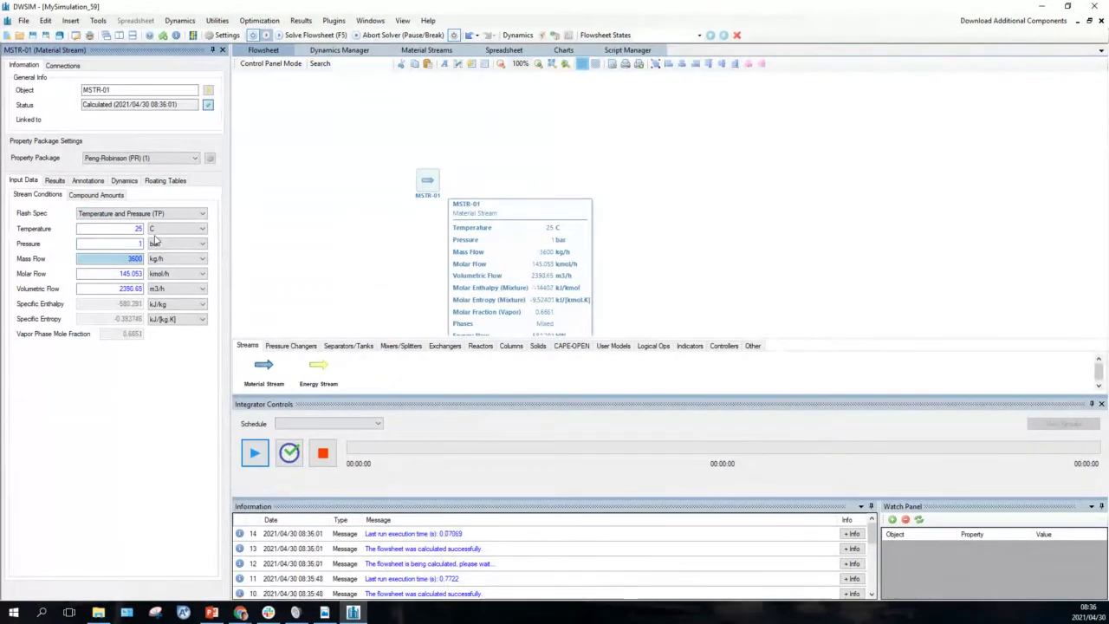
{"action": "left_click_drag", "start_coordinate": [136, 244], "coordinate": [146, 246]}
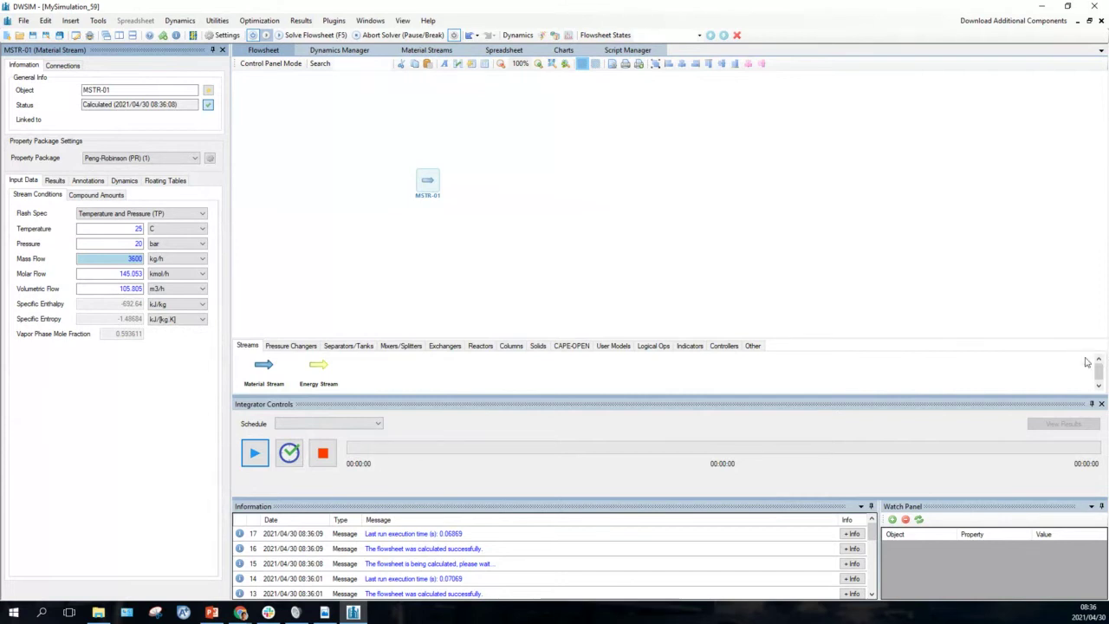
Close the Integrator Controls and shrink the Information area to enlarge the flowsheet drawing area
{"action": "left_click", "coordinate": [1101, 405]}
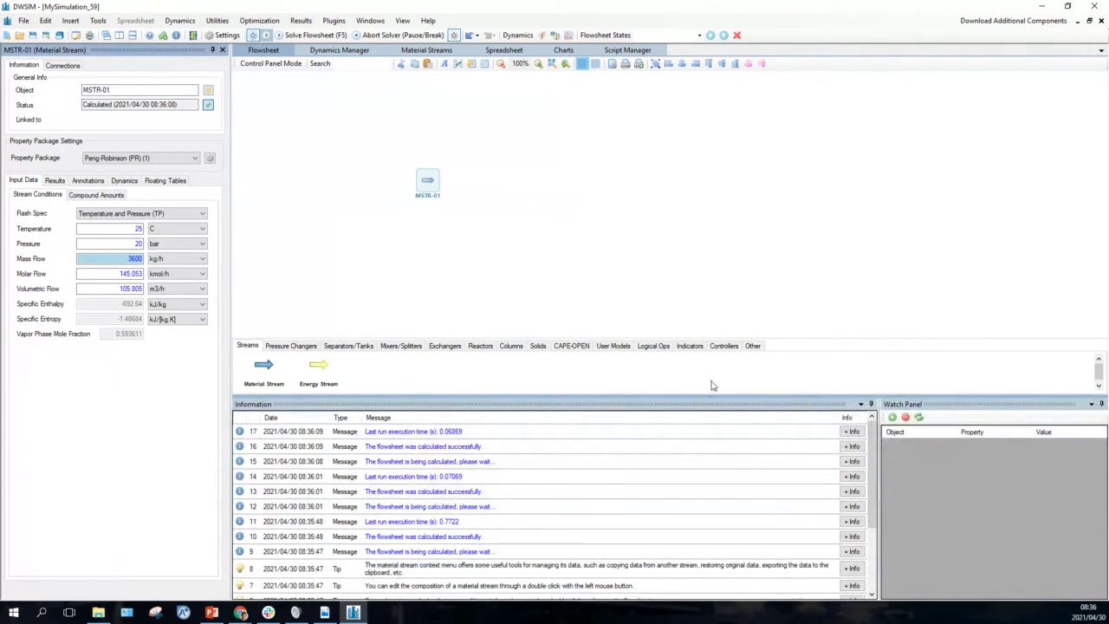
{"action": "left_click_drag", "start_coordinate": [684, 400], "coordinate": [668, 493]}
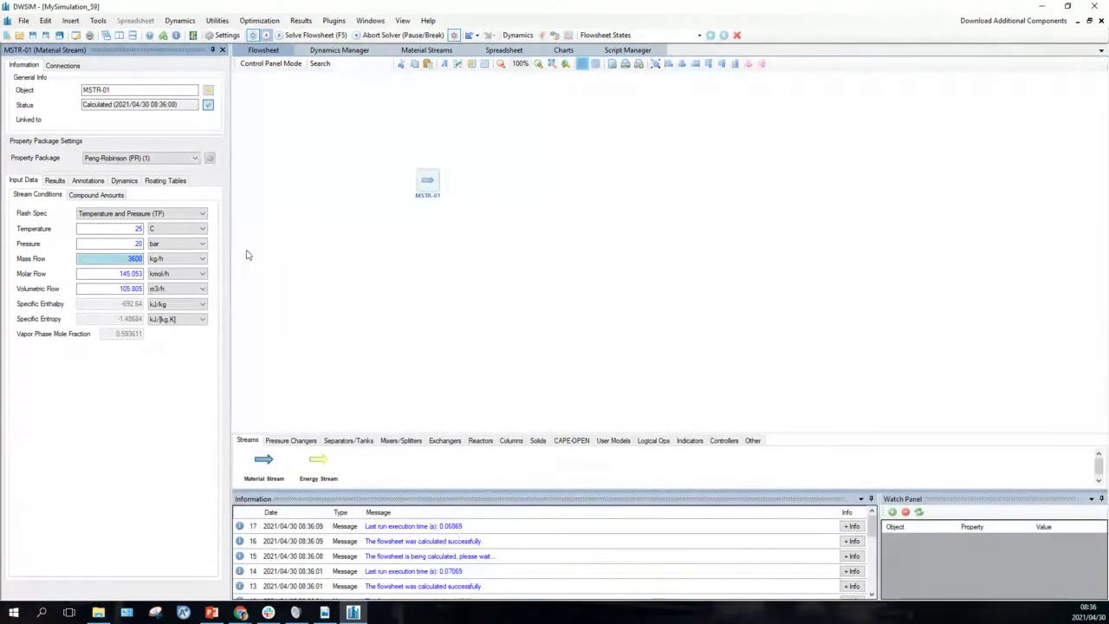
In the feed stream's composition, set the mole fractions of carbon monoxide to 0.4 and carbon dioxide to 0
{"action": "left_click", "coordinate": [129, 289]}
{"action": "left_click", "coordinate": [97, 195]}
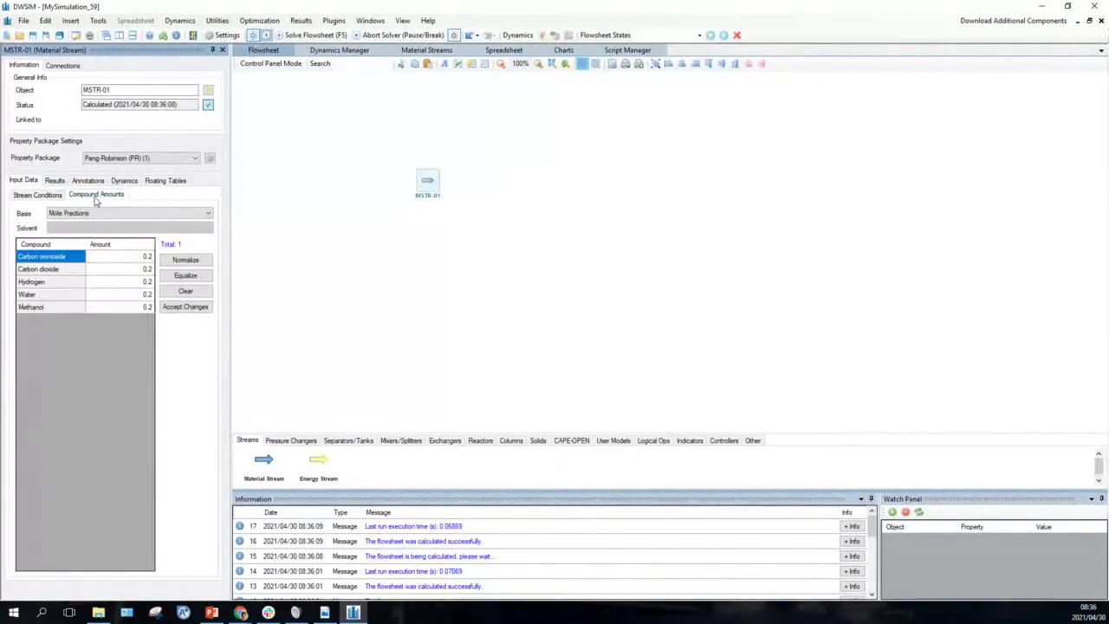
{"action": "left_click", "coordinate": [145, 260]}
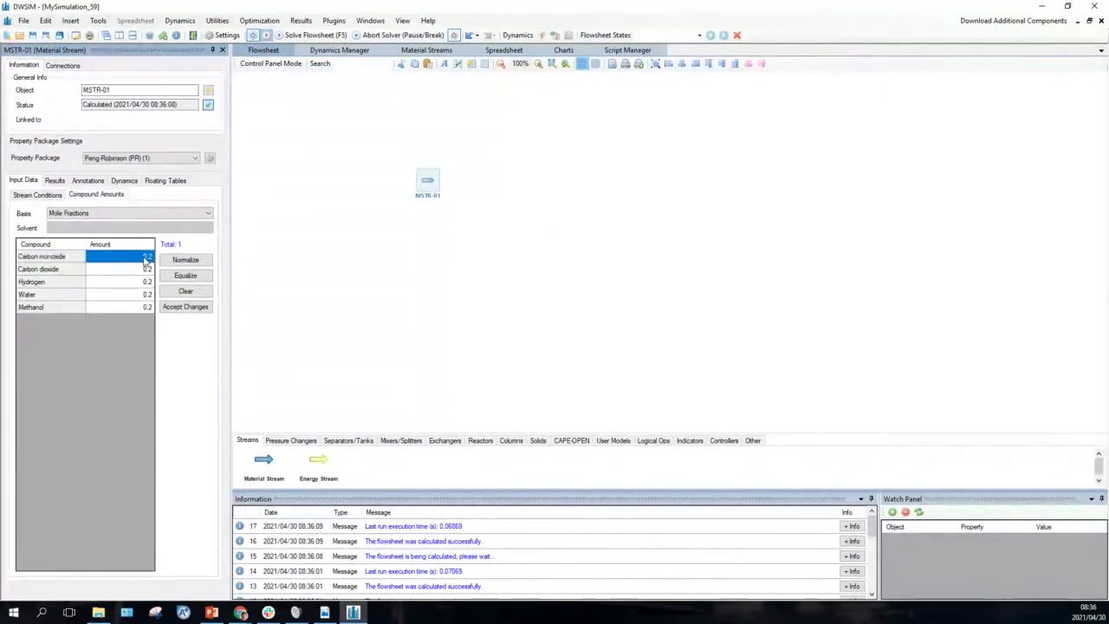
{"action": "type", "text": "0"}
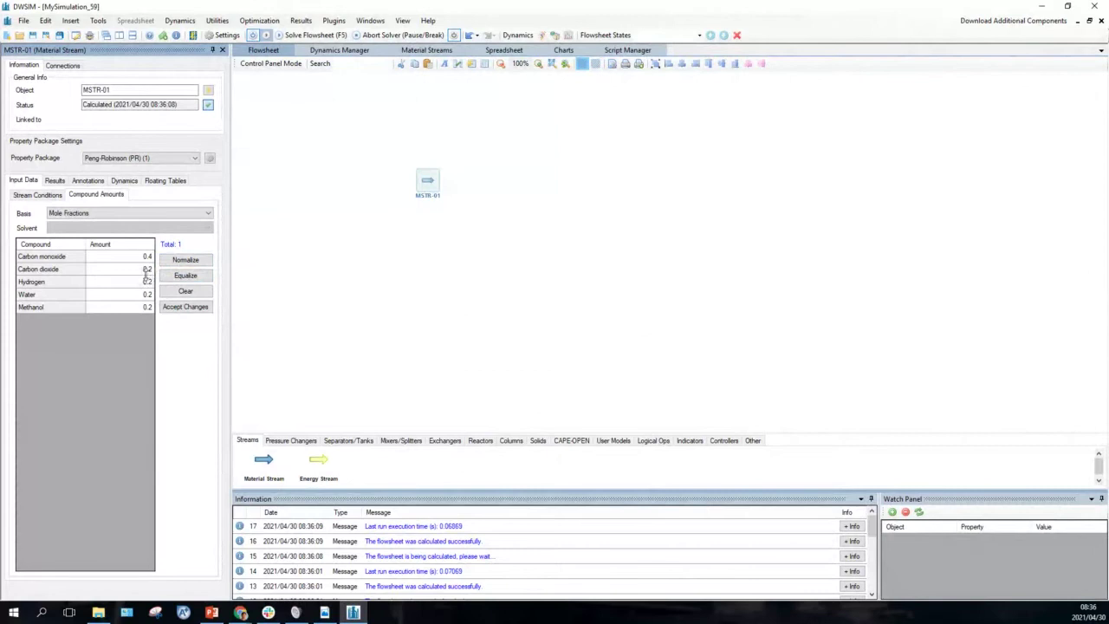
{"action": "left_click", "coordinate": [146, 269]}
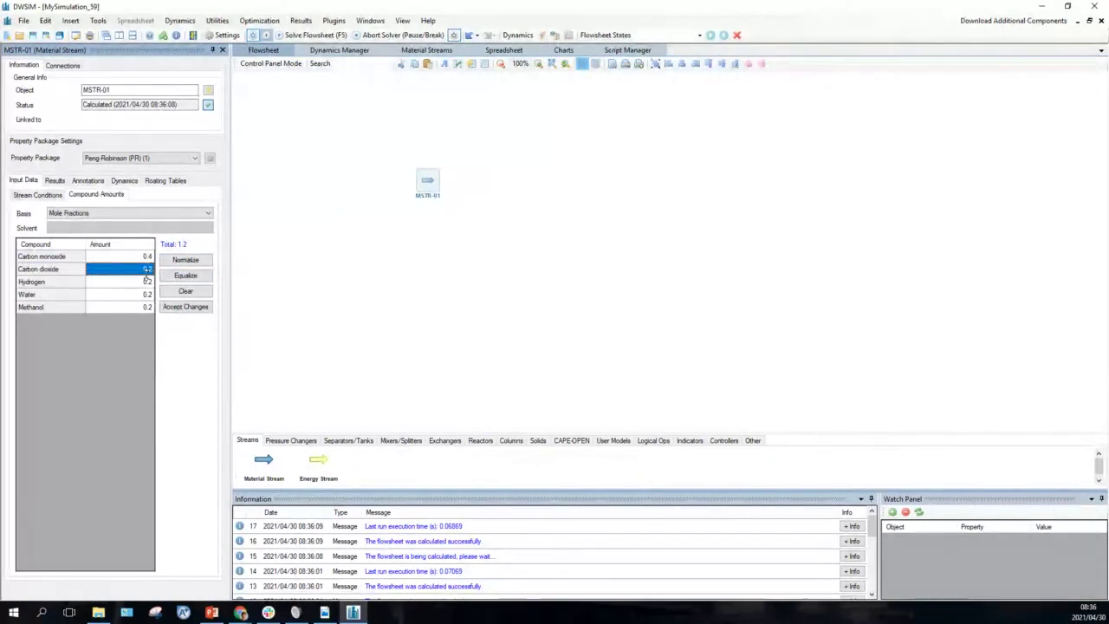
{"action": "type", "text": "0"}
{"action": "key", "text": "Return"}
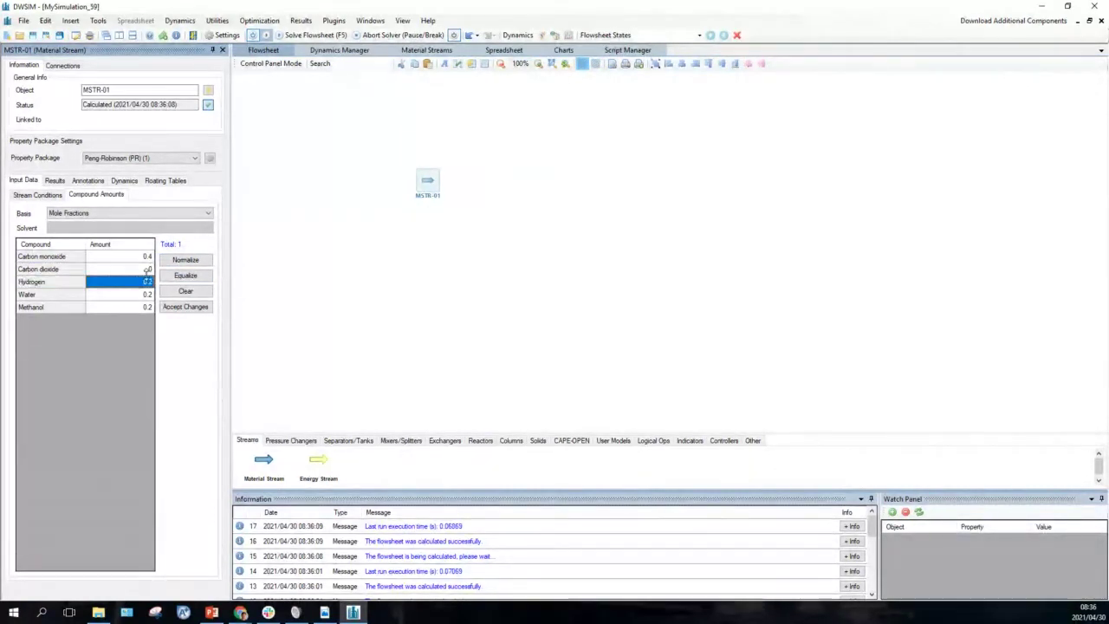
Set the feed's mole fractions of hydrogen to 0, water to 0.6 and methanol to 0, and accept the composition changes
{"action": "key", "text": "Tab"}
{"action": "type", "text": "1"}
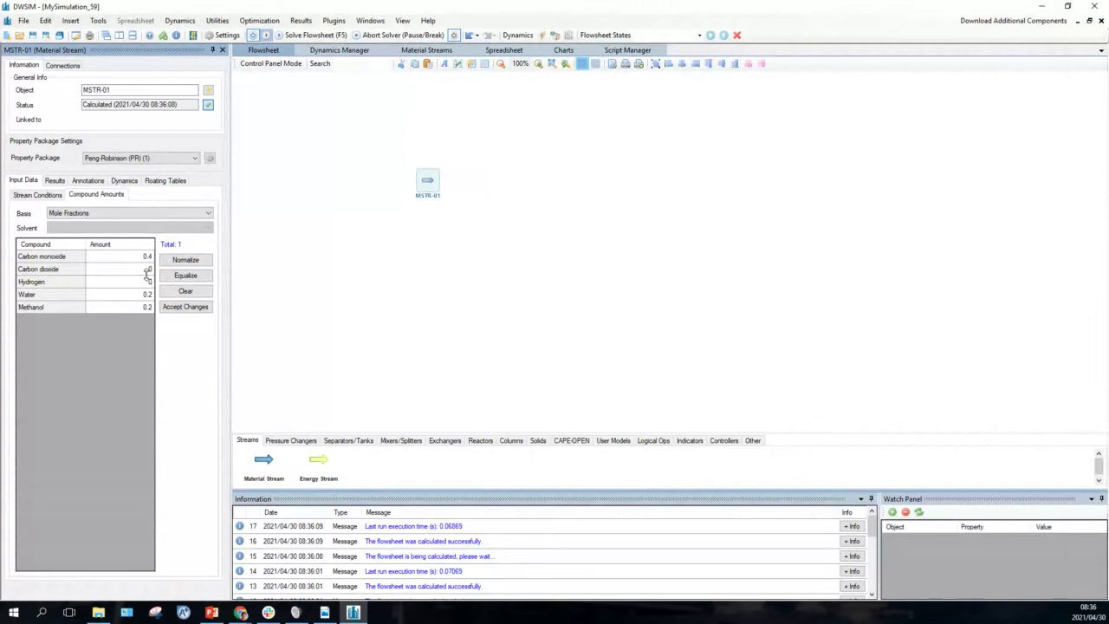
{"action": "key", "text": "Return"}
{"action": "key", "text": "Tab"}
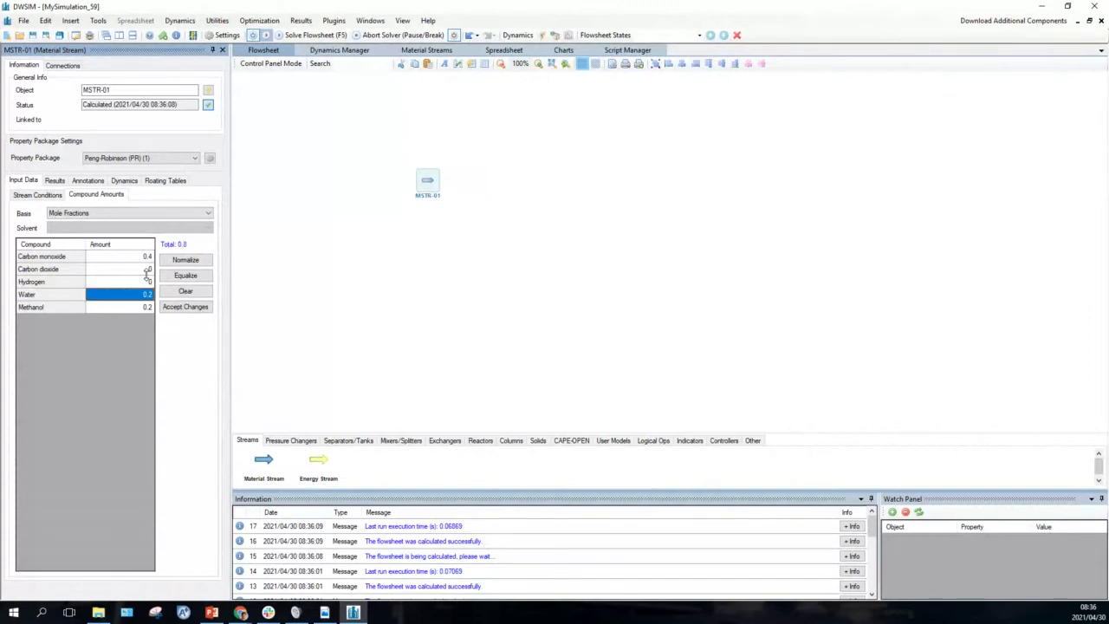
{"action": "type", "text": "0"}
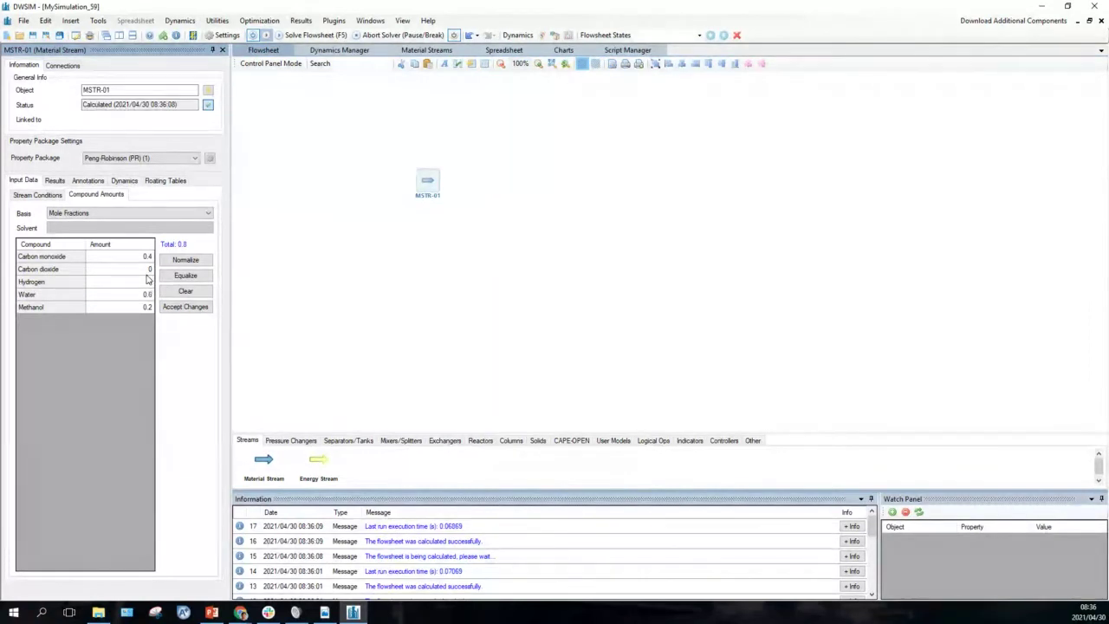
{"action": "type", "text": "0"}
{"action": "key", "text": "Down"}
{"action": "key", "text": "Down"}
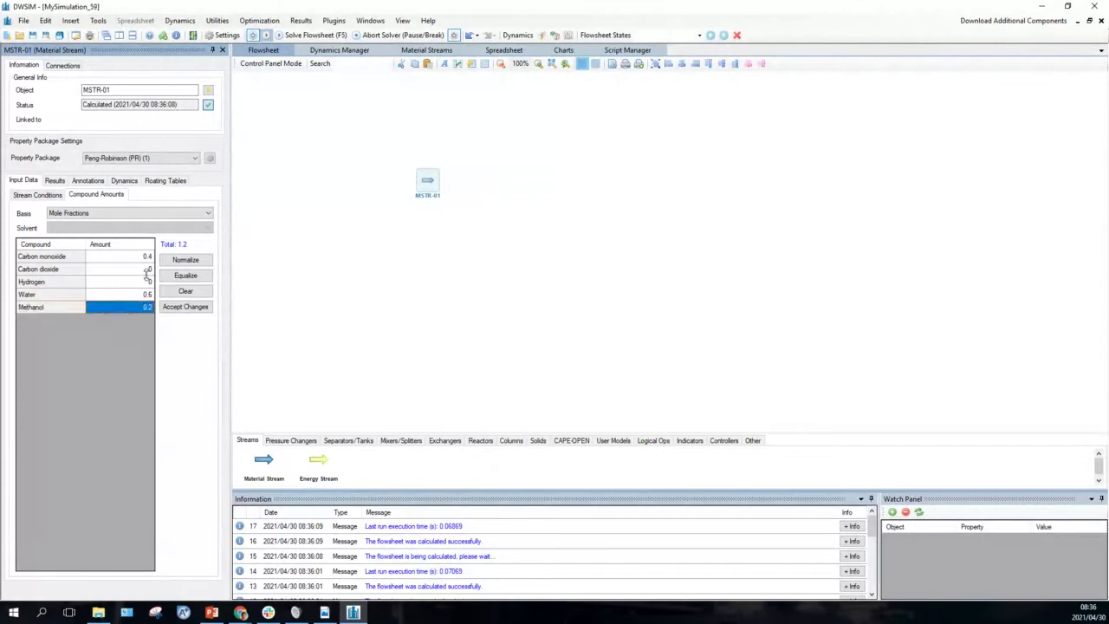
{"action": "type", "text": "0"}
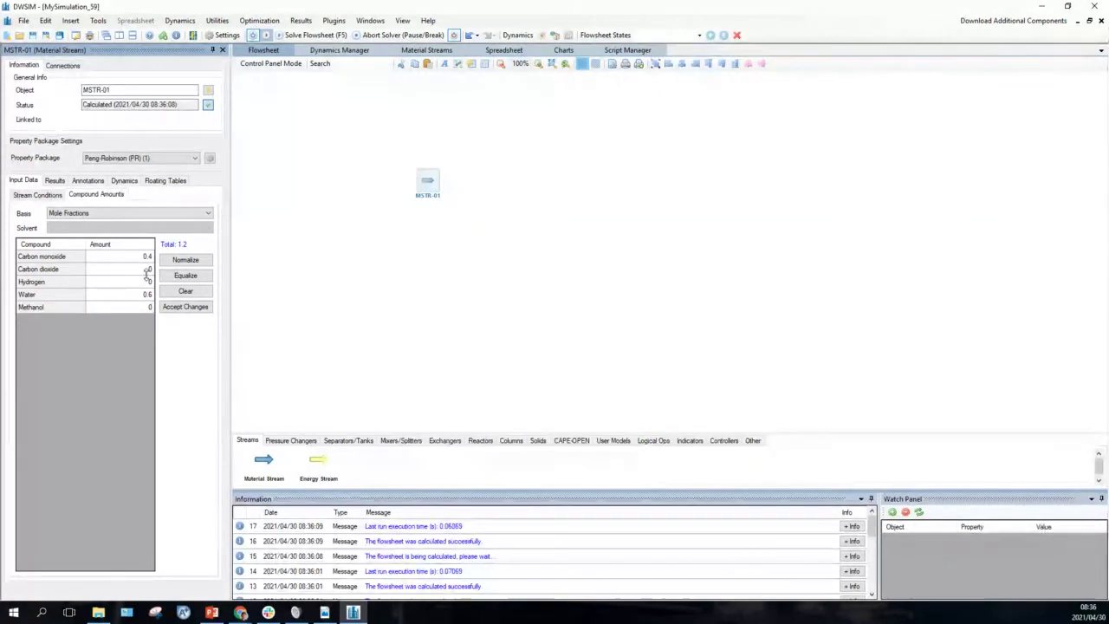
{"action": "key", "text": "Tab"}
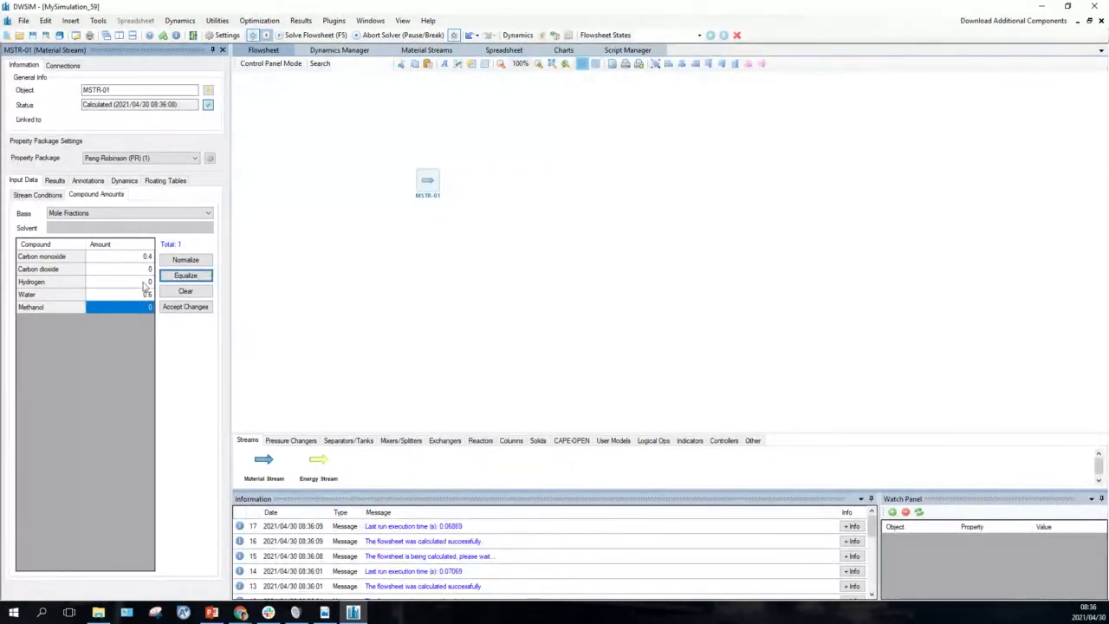
{"action": "left_click", "coordinate": [183, 308]}
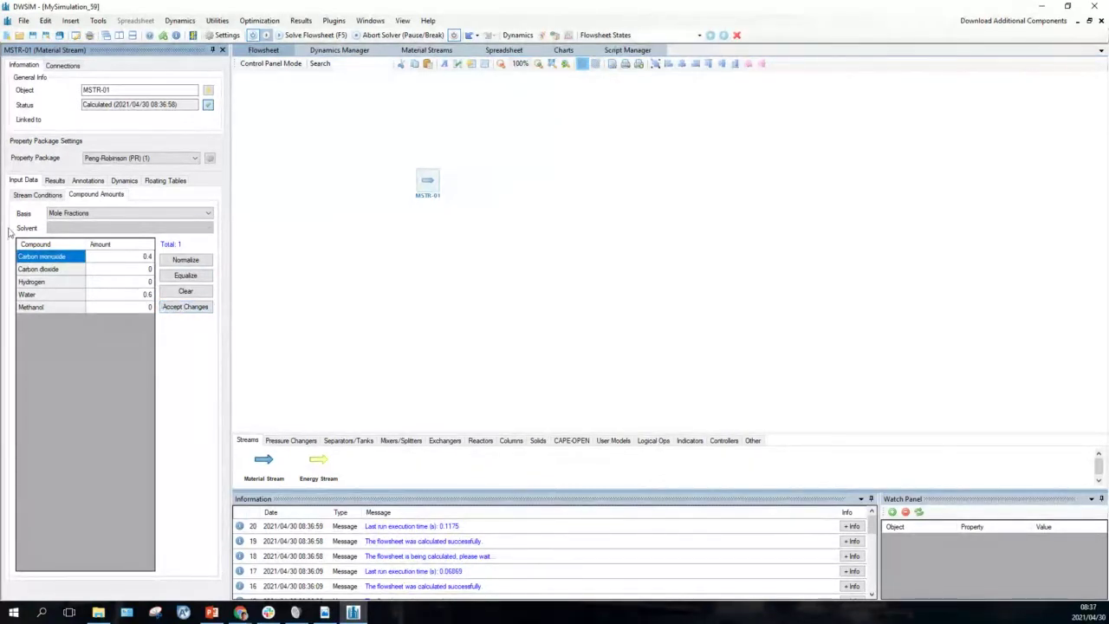
Place a Gibbs reactor on the flowsheet just after the feed stream and open its properties
{"action": "left_click", "coordinate": [37, 195]}
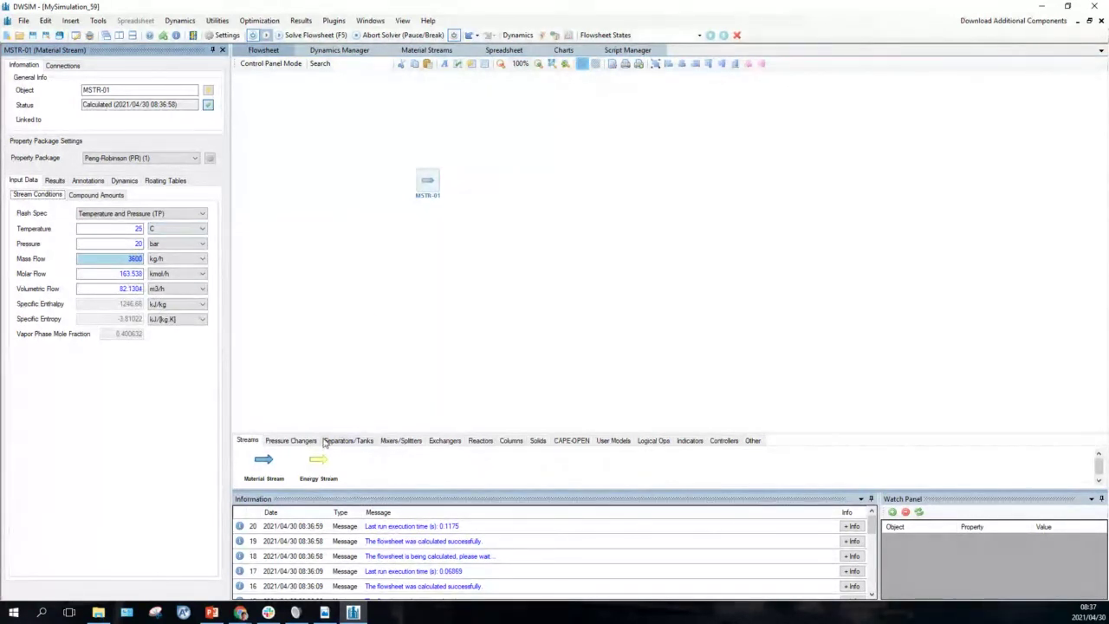
{"action": "left_click", "coordinate": [481, 441]}
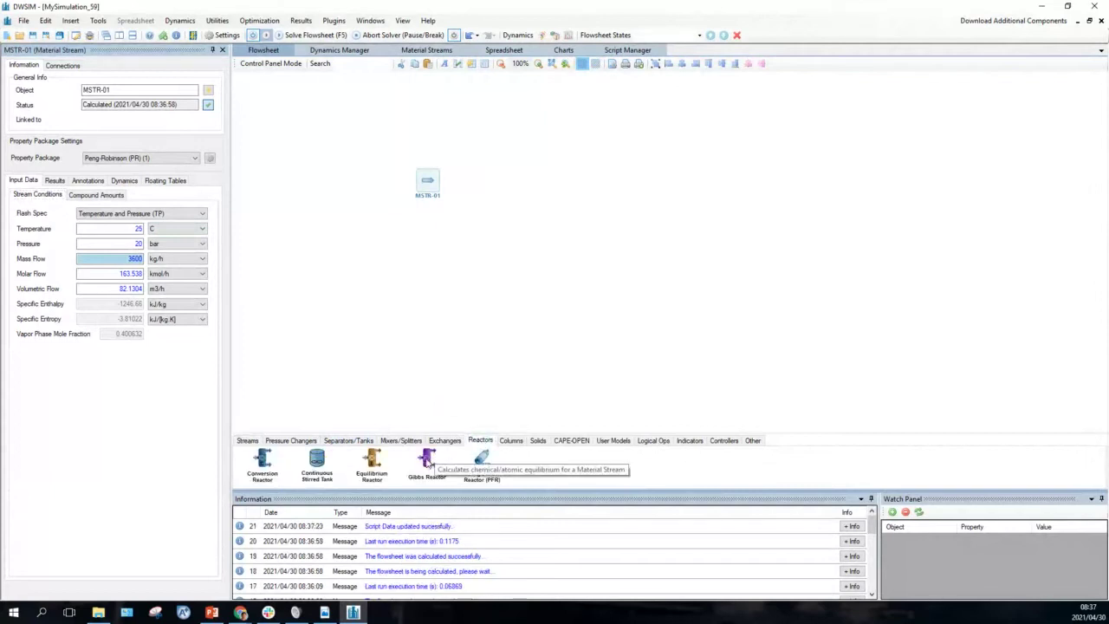
{"action": "left_click_drag", "start_coordinate": [427, 459], "coordinate": [490, 170]}
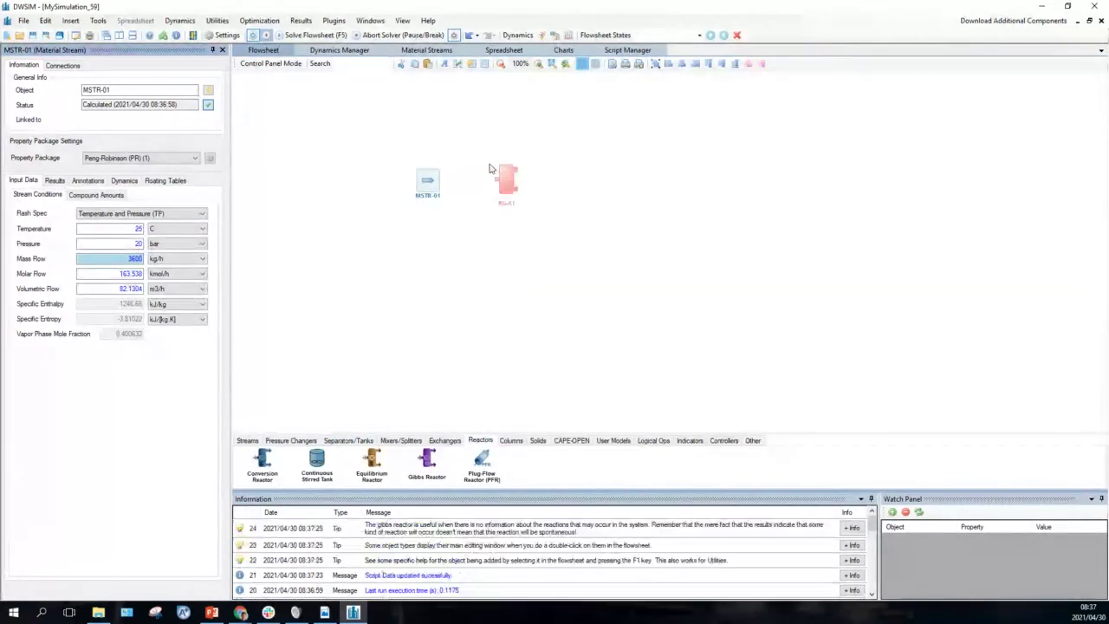
{"action": "left_click", "coordinate": [507, 183]}
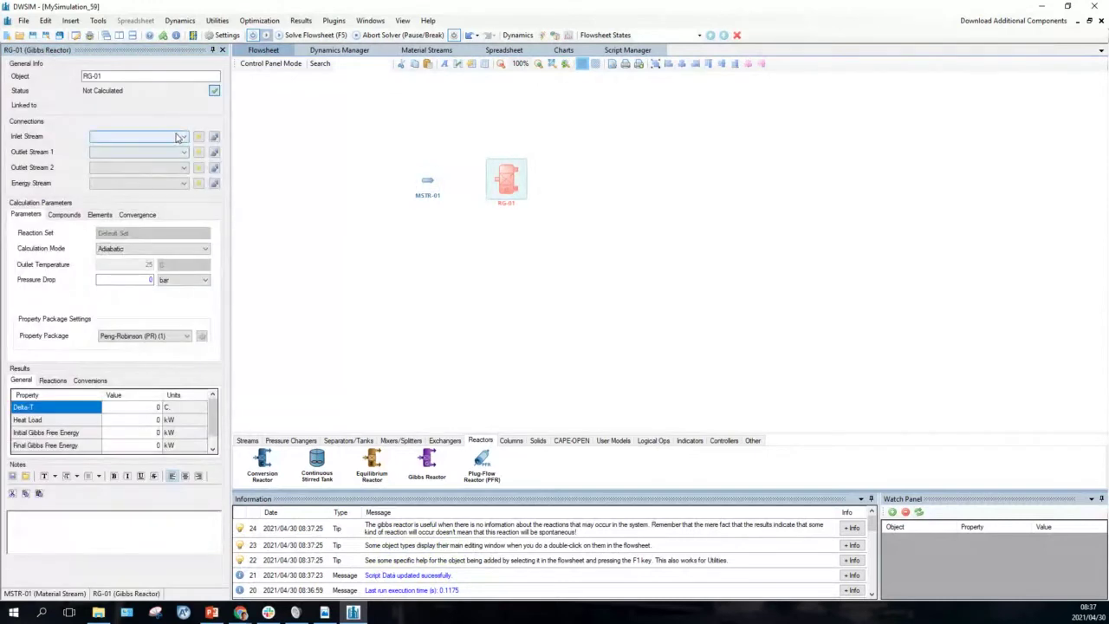
Connect MSTR-01 as the Gibbs reactor's inlet and create two new outlet streams and an energy stream for it
{"action": "left_click", "coordinate": [183, 138]}
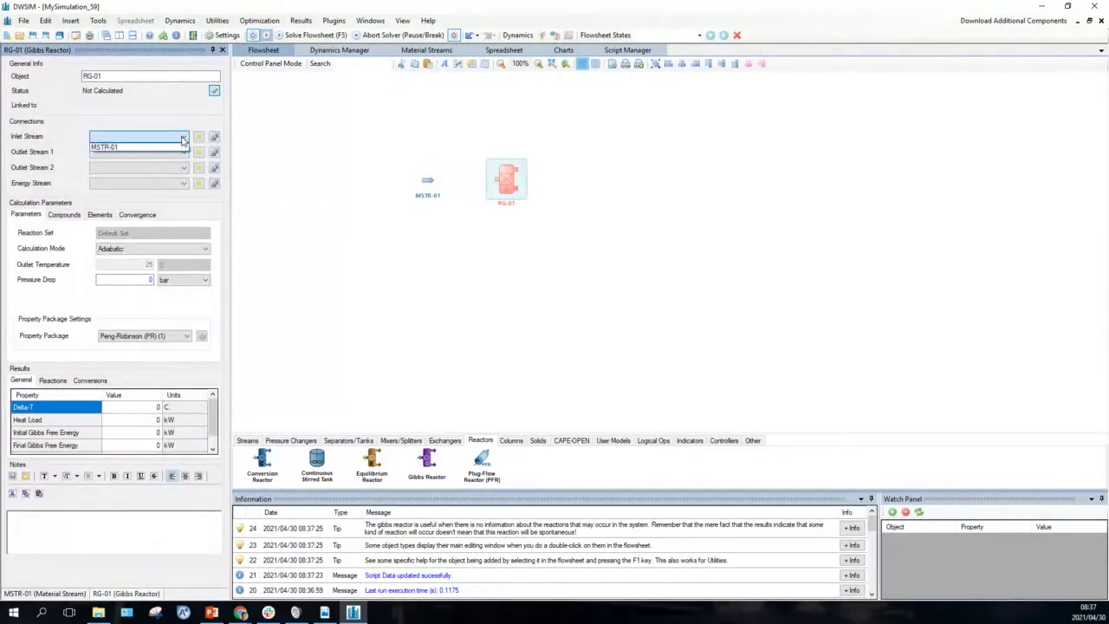
{"action": "left_click", "coordinate": [181, 148]}
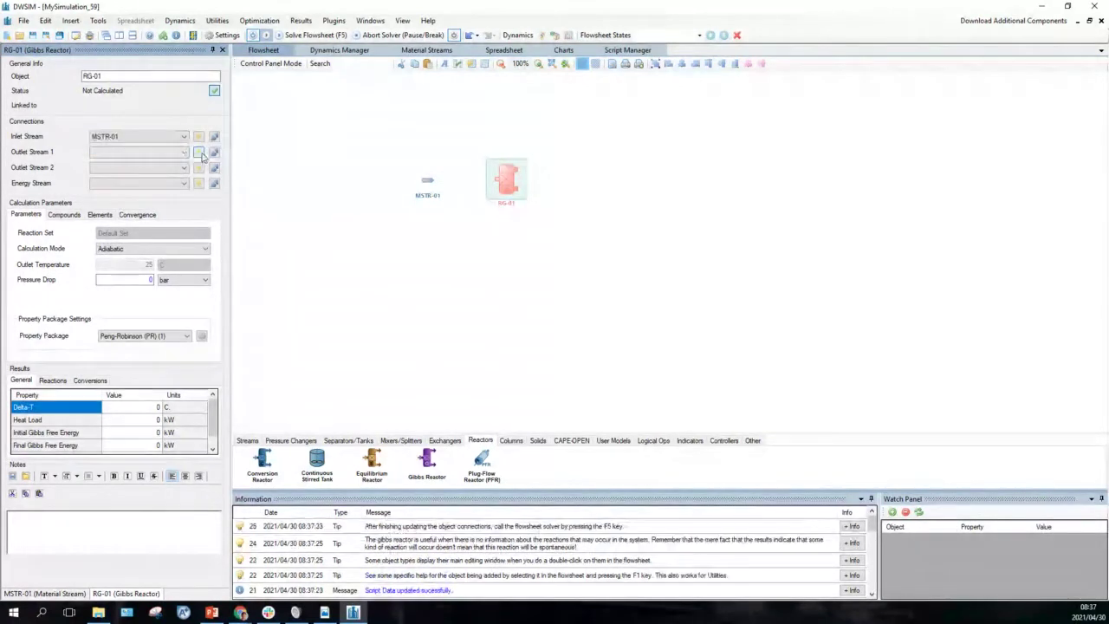
{"action": "left_click", "coordinate": [198, 152]}
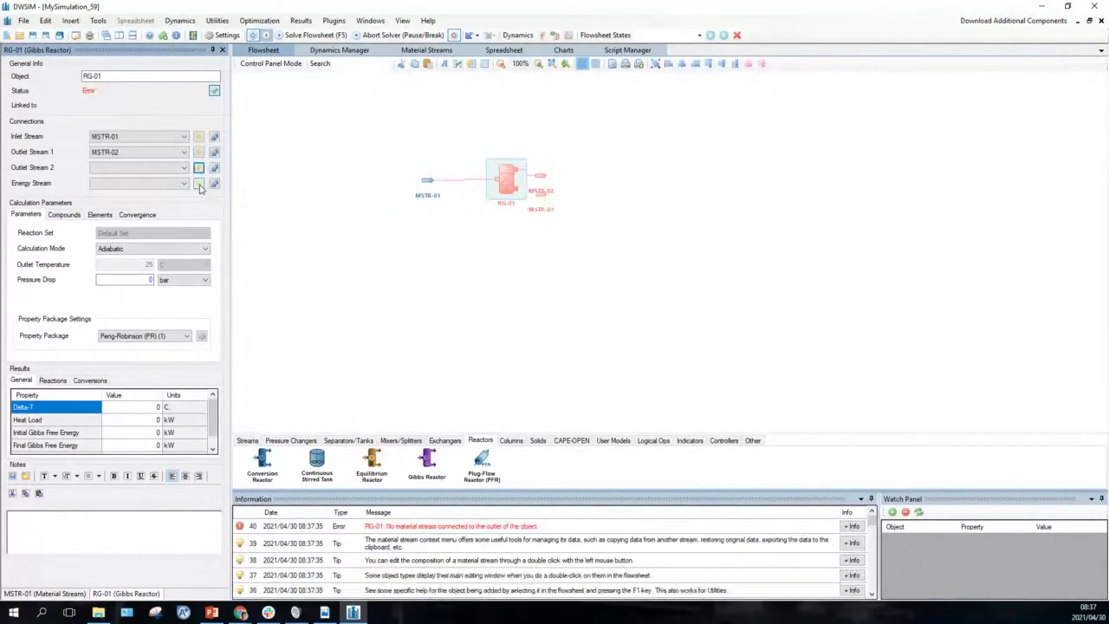
{"action": "left_click", "coordinate": [199, 185]}
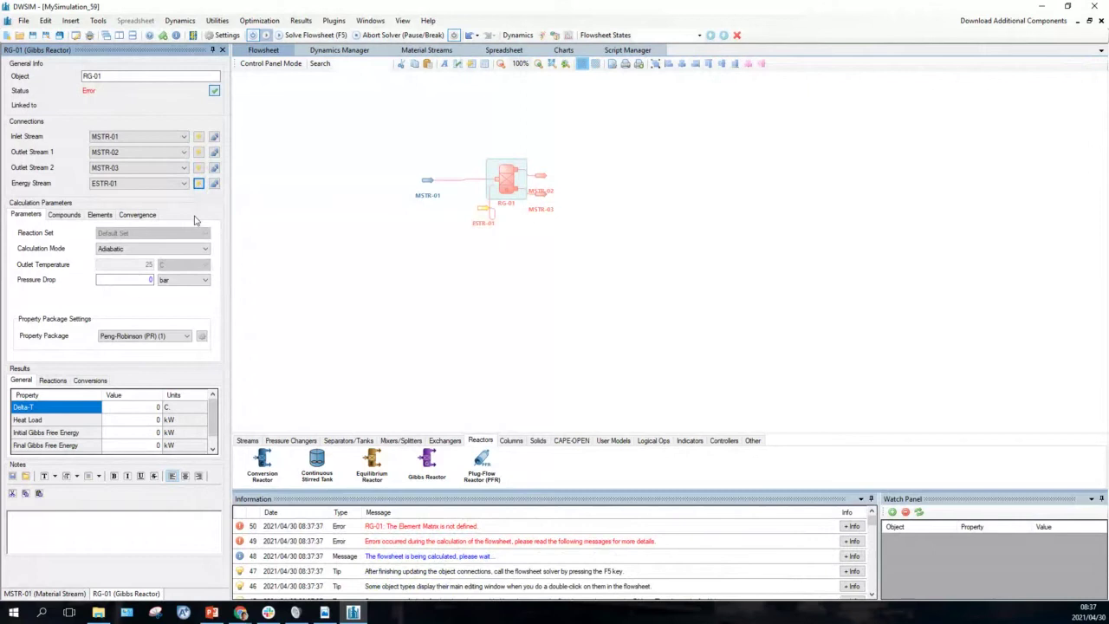
Change the Gibbs reactor's calculation mode to Define Outlet Temperature
{"action": "left_click", "coordinate": [205, 249]}
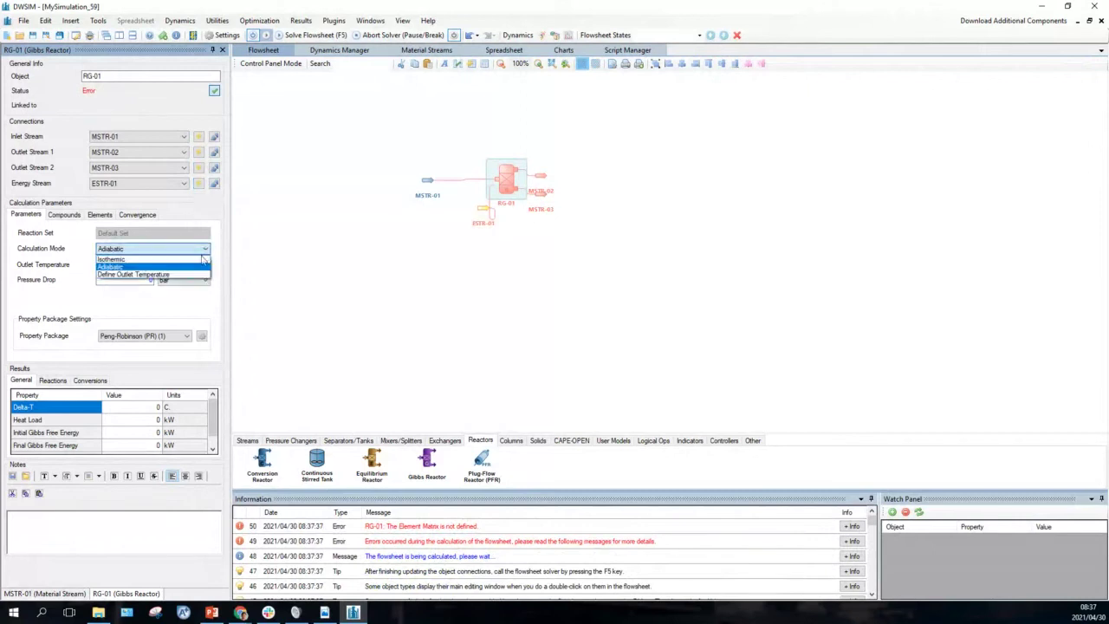
{"action": "left_click", "coordinate": [174, 276]}
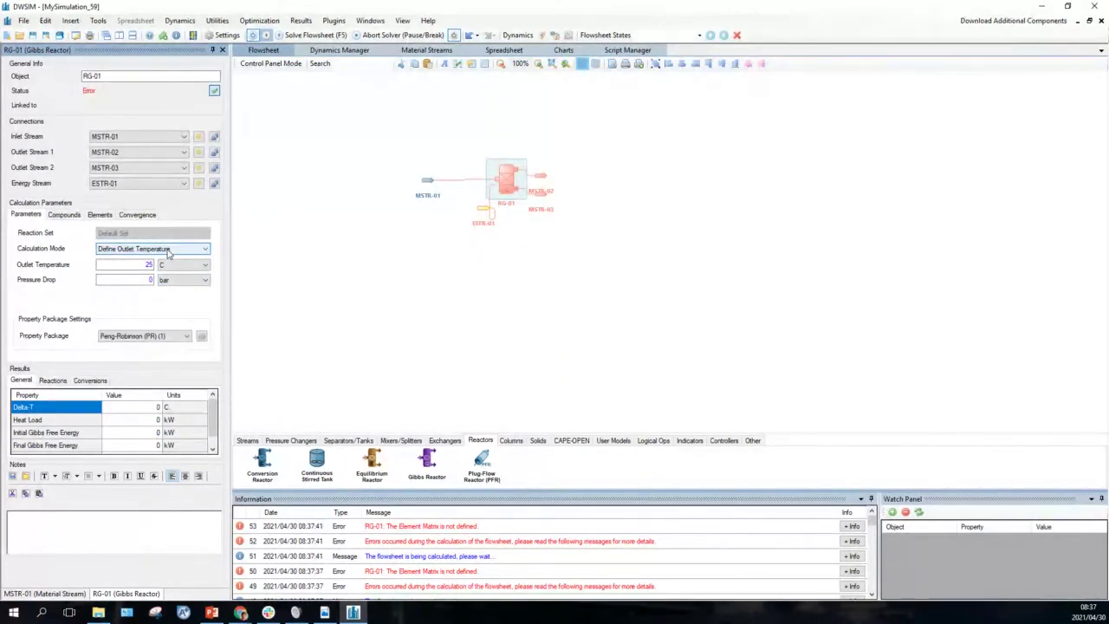
{"action": "left_click", "coordinate": [150, 279]}
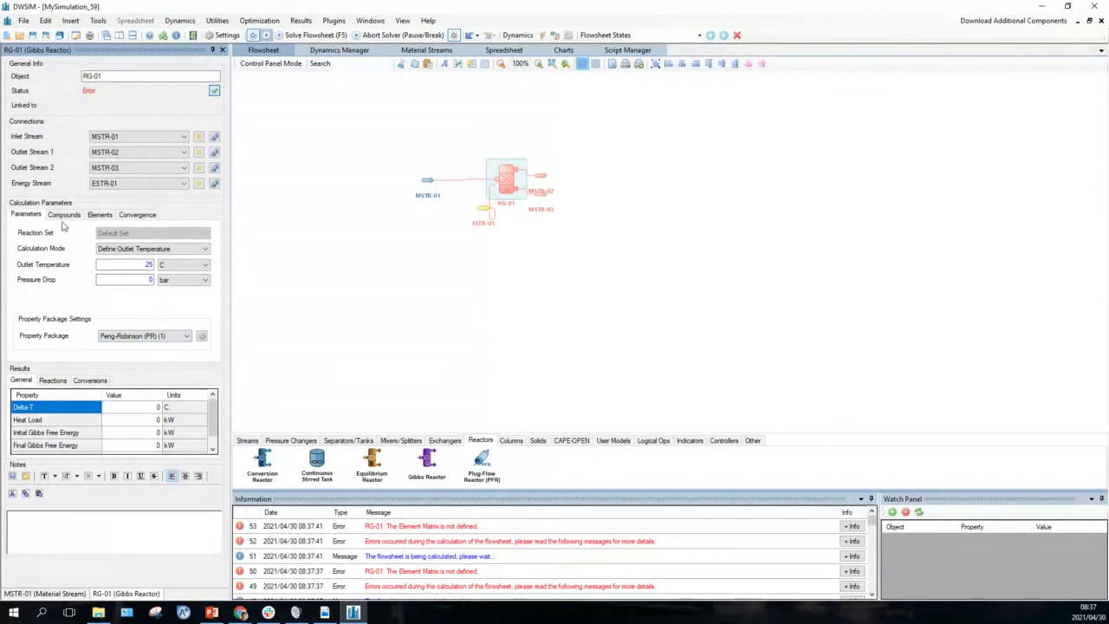
Include carbon monoxide, carbon dioxide, hydrogen and water as the Gibbs reactor's reacting compounds
{"action": "left_click", "coordinate": [64, 216]}
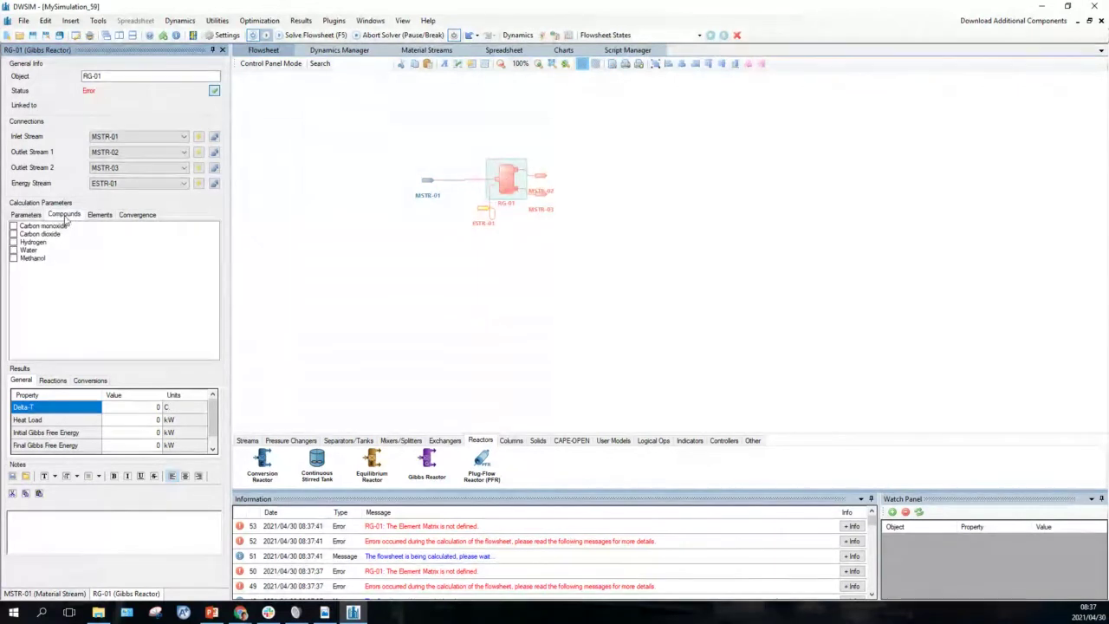
{"action": "left_click", "coordinate": [13, 226]}
{"action": "left_click", "coordinate": [13, 234]}
{"action": "left_click", "coordinate": [13, 242]}
{"action": "left_click", "coordinate": [13, 250]}
Move the energy stream clear of the Gibbs reactor on the flowsheet and reopen the reactor's properties
{"action": "left_click_drag", "start_coordinate": [482, 213], "coordinate": [464, 216]}
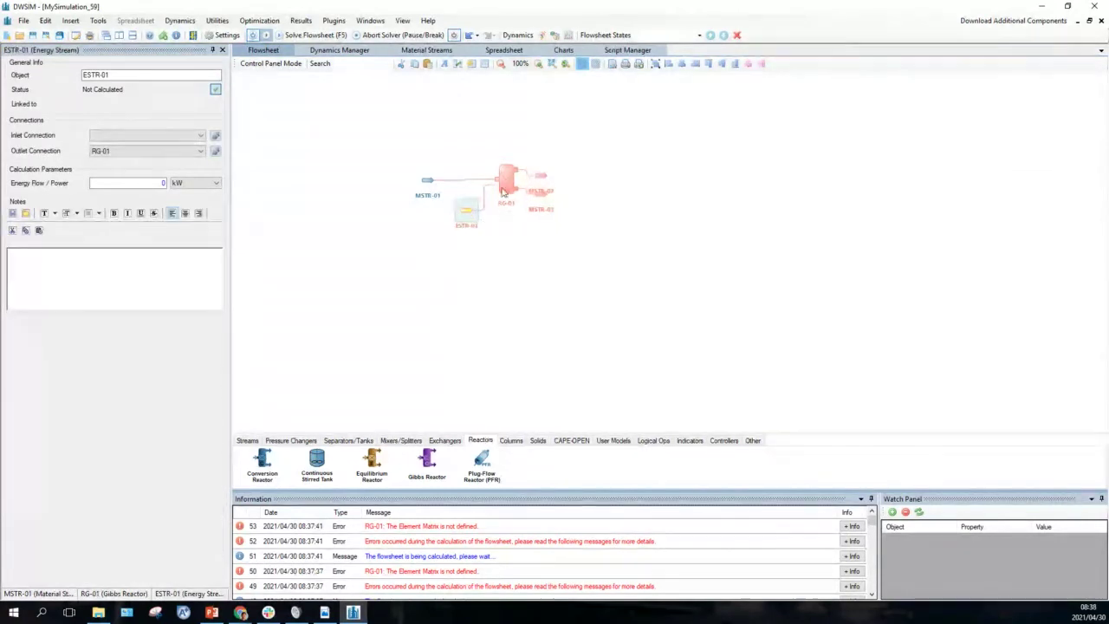
{"action": "left_click", "coordinate": [504, 192]}
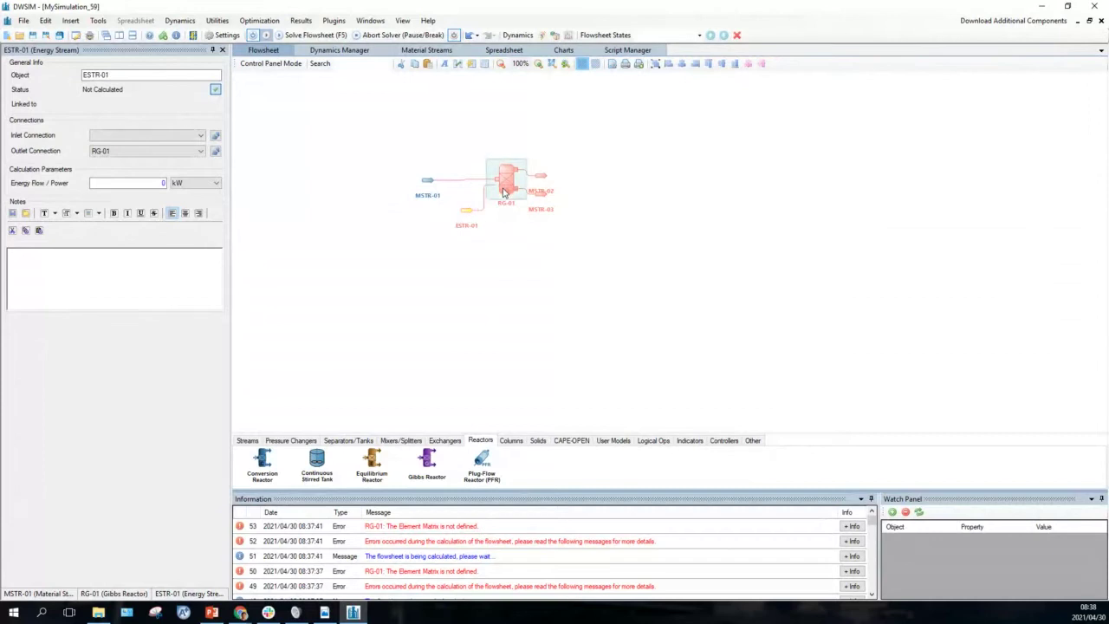
{"action": "left_click_drag", "start_coordinate": [504, 192], "coordinate": [505, 195]}
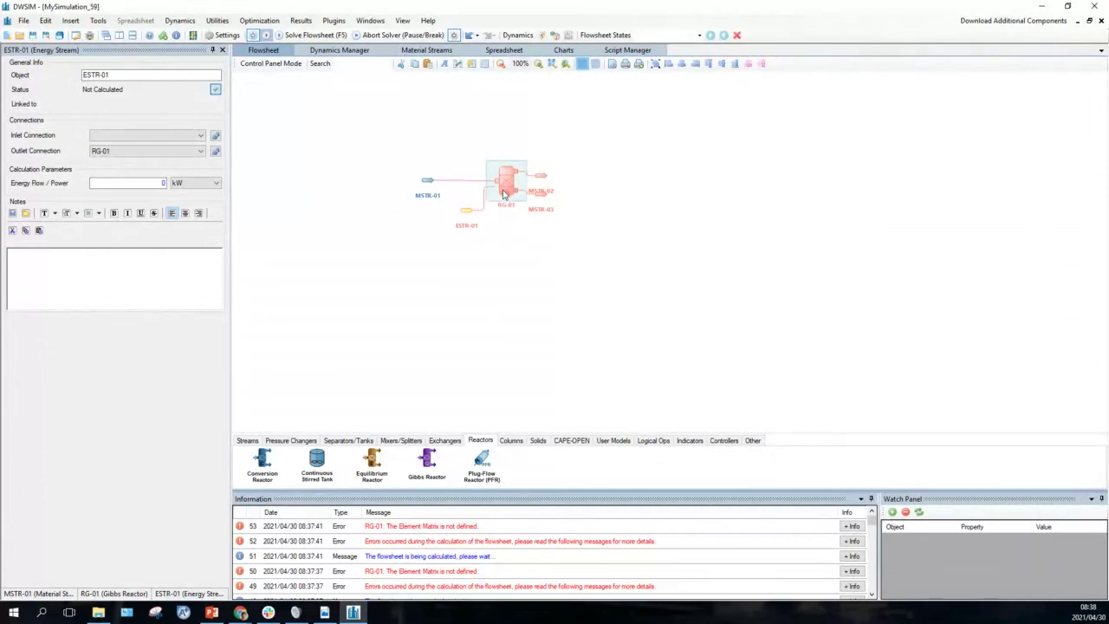
{"action": "left_click", "coordinate": [504, 193]}
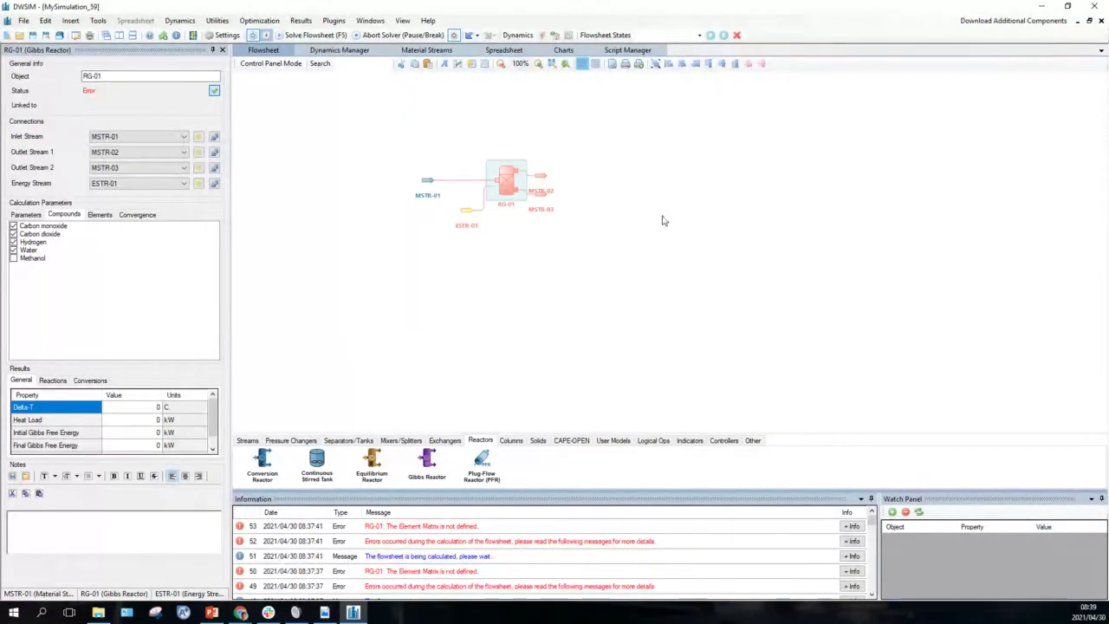
{"action": "left_click", "coordinate": [594, 198]}
{"action": "left_click_drag", "start_coordinate": [593, 197], "coordinate": [532, 241]}
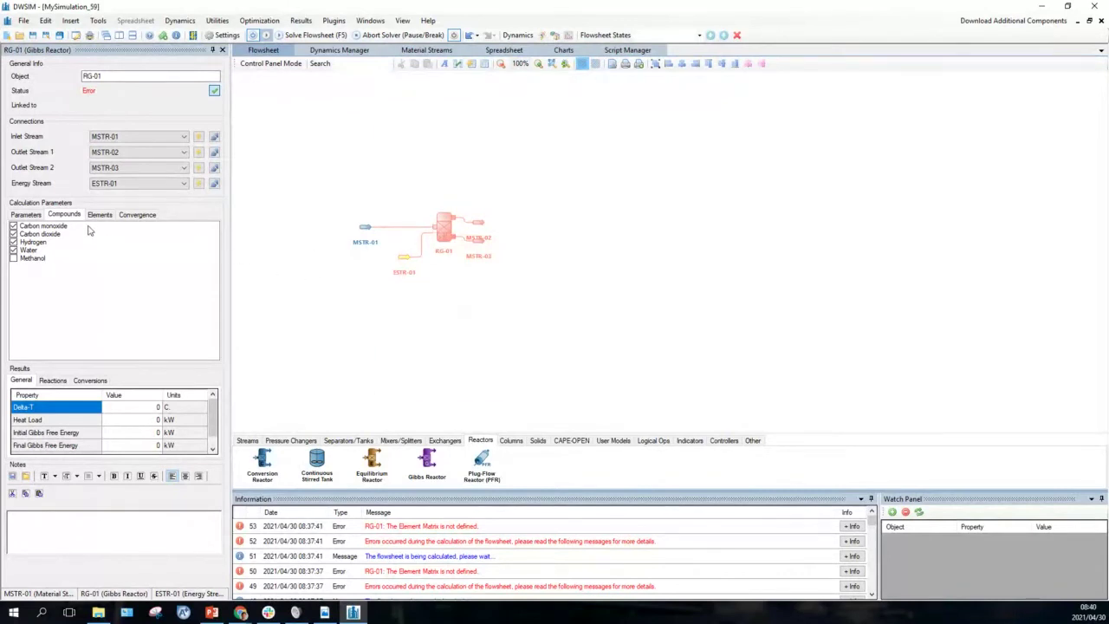
Set the Gibbs reactor's outlet temperature to 900 C and calculate the flowsheet
{"action": "left_click", "coordinate": [26, 215]}
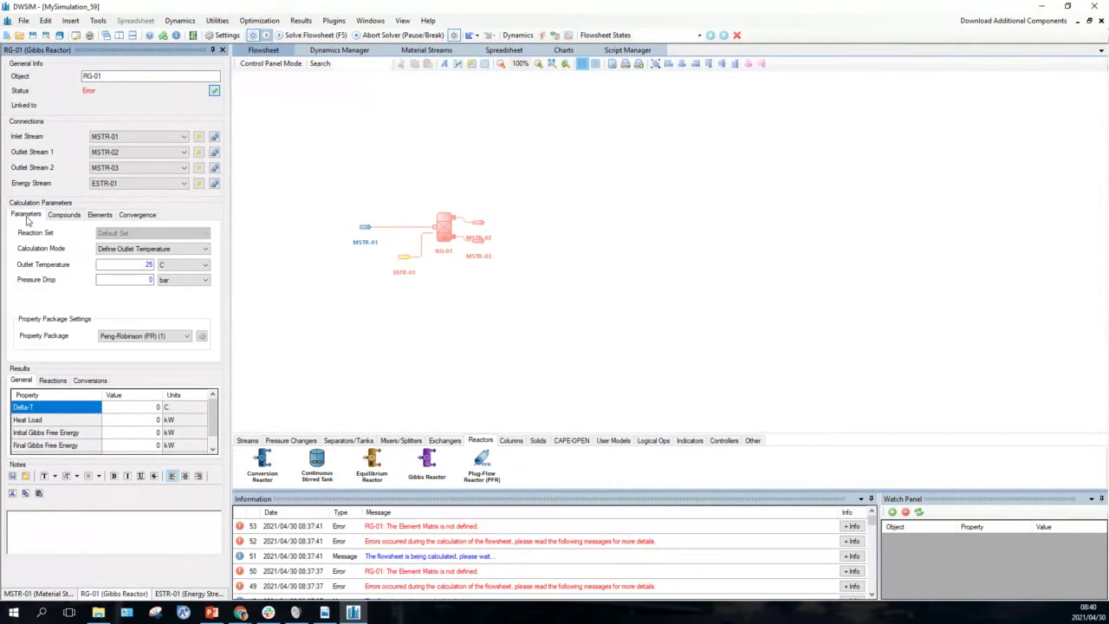
{"action": "double_click", "coordinate": [150, 264]}
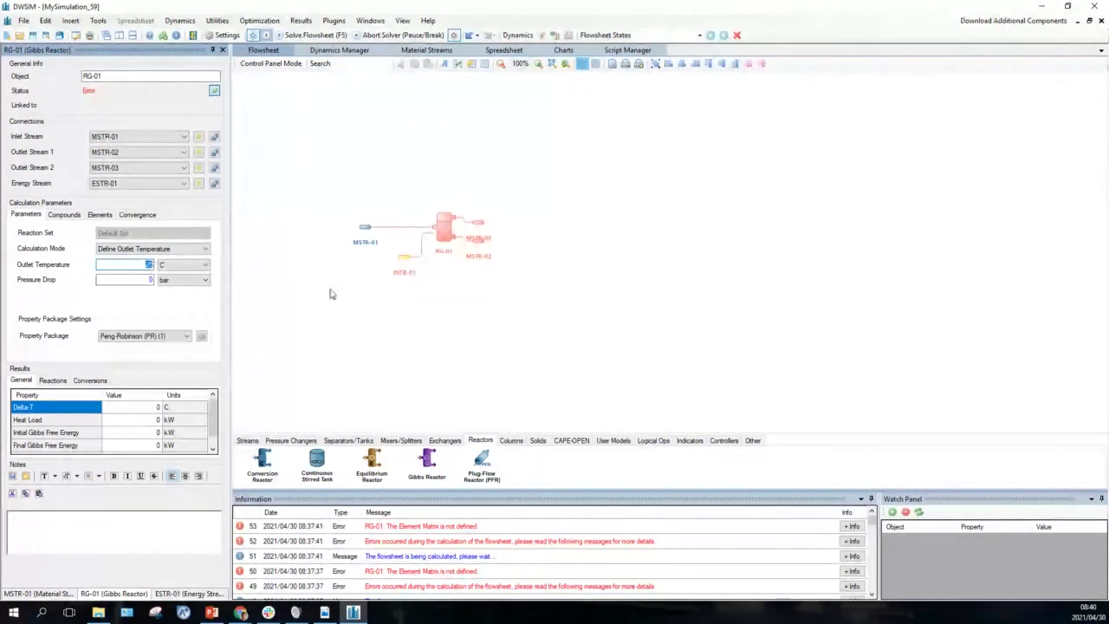
{"action": "type", "text": "95"}
{"action": "key", "text": "Return"}
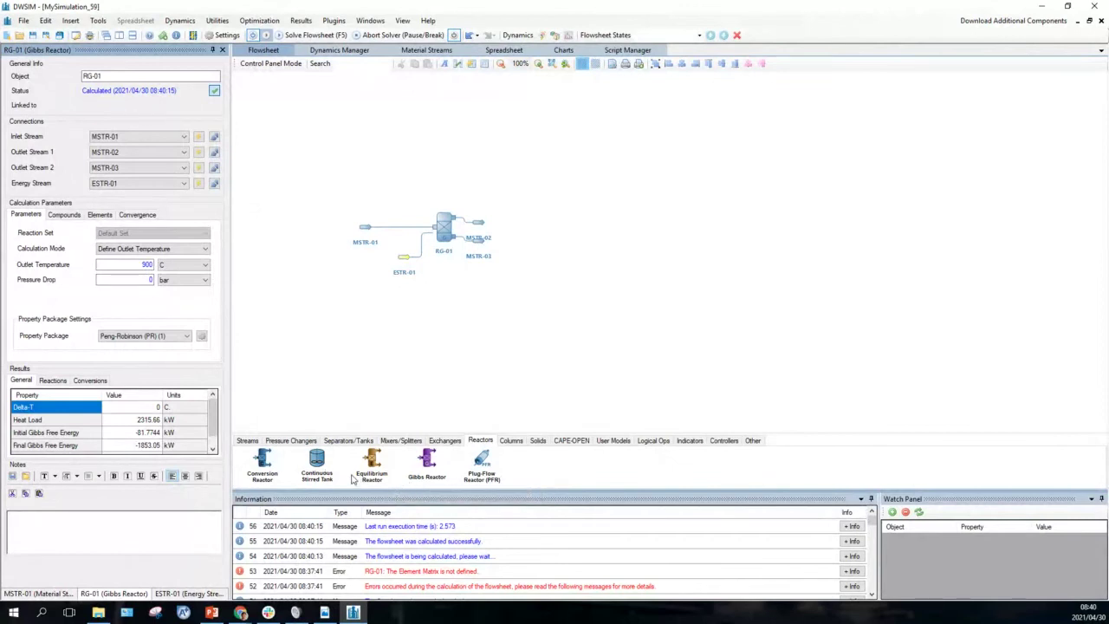
Add a conversion reactor downstream of the Gibbs reactor and connect stream MSTR-02 as its inlet
{"action": "left_click_drag", "start_coordinate": [261, 460], "coordinate": [527, 217]}
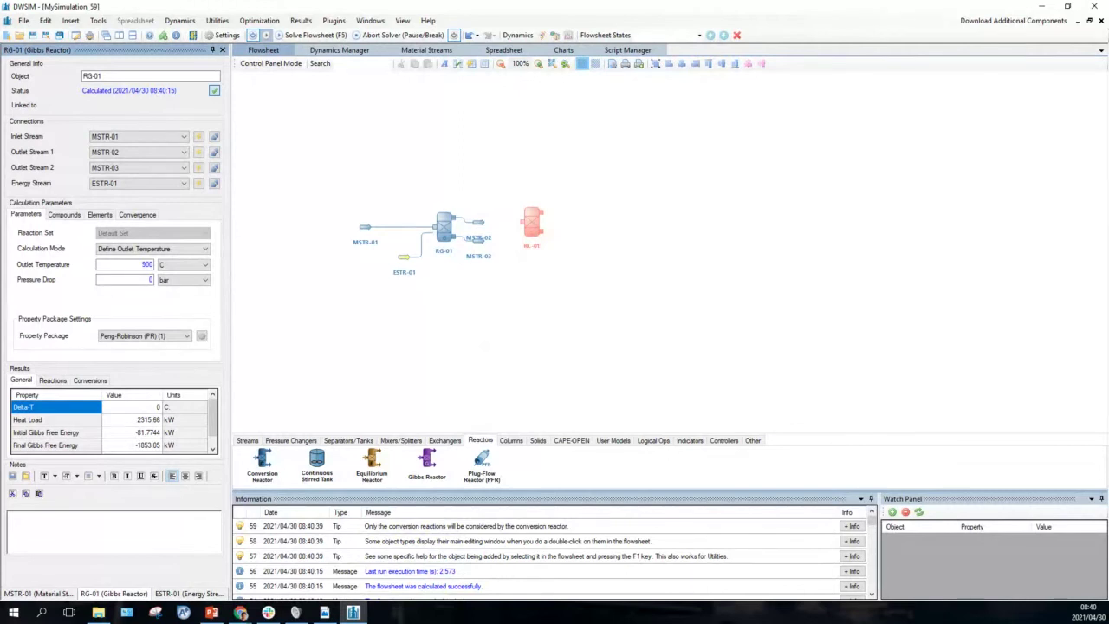
{"action": "left_click", "coordinate": [530, 216]}
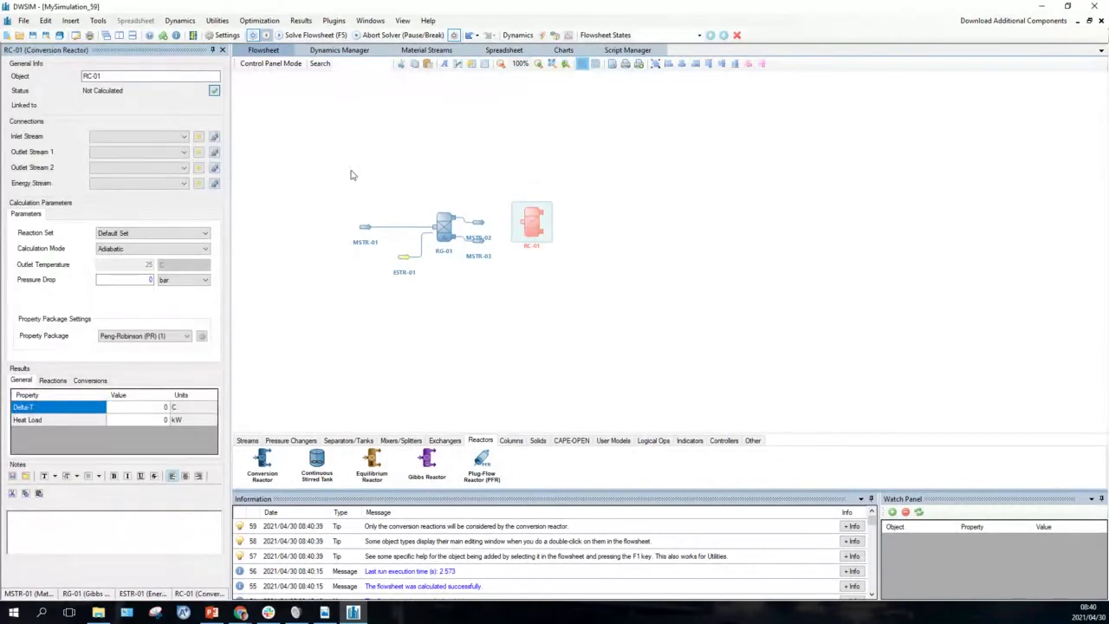
{"action": "left_click", "coordinate": [183, 137]}
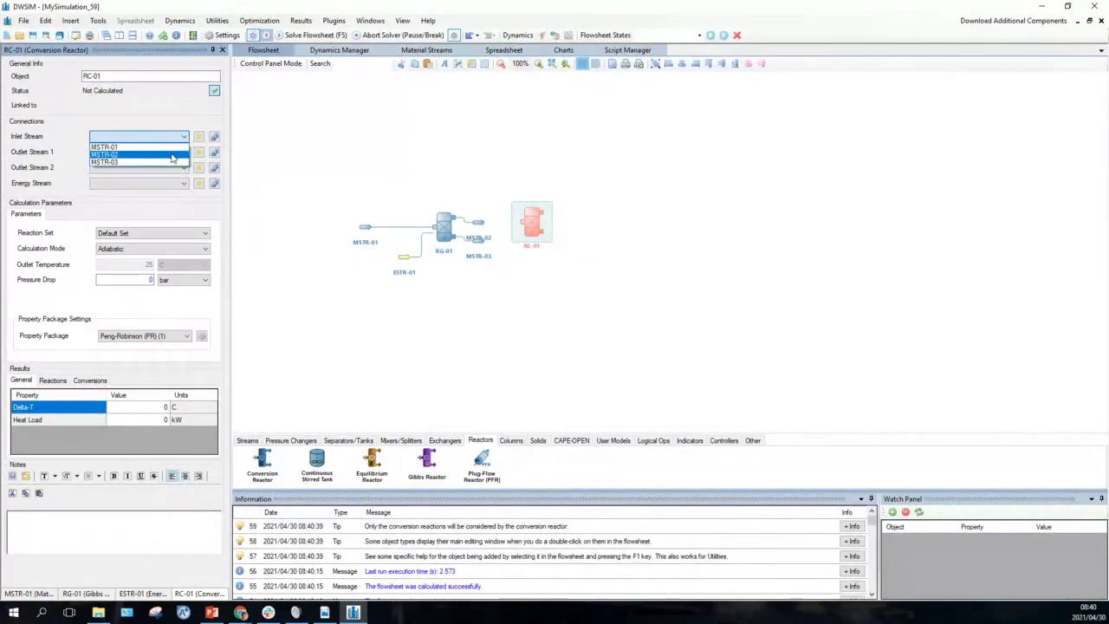
{"action": "left_click", "coordinate": [172, 156]}
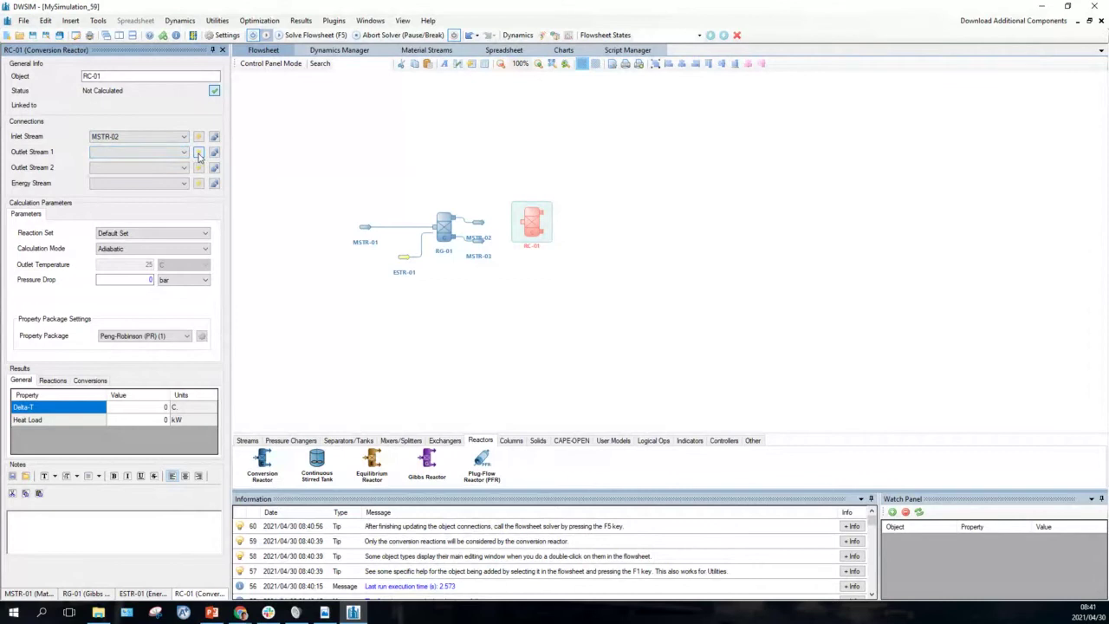
Create the conversion reactor's first outlet stream and its energy stream, placing the energy stream below the reactor
{"action": "left_click", "coordinate": [199, 152]}
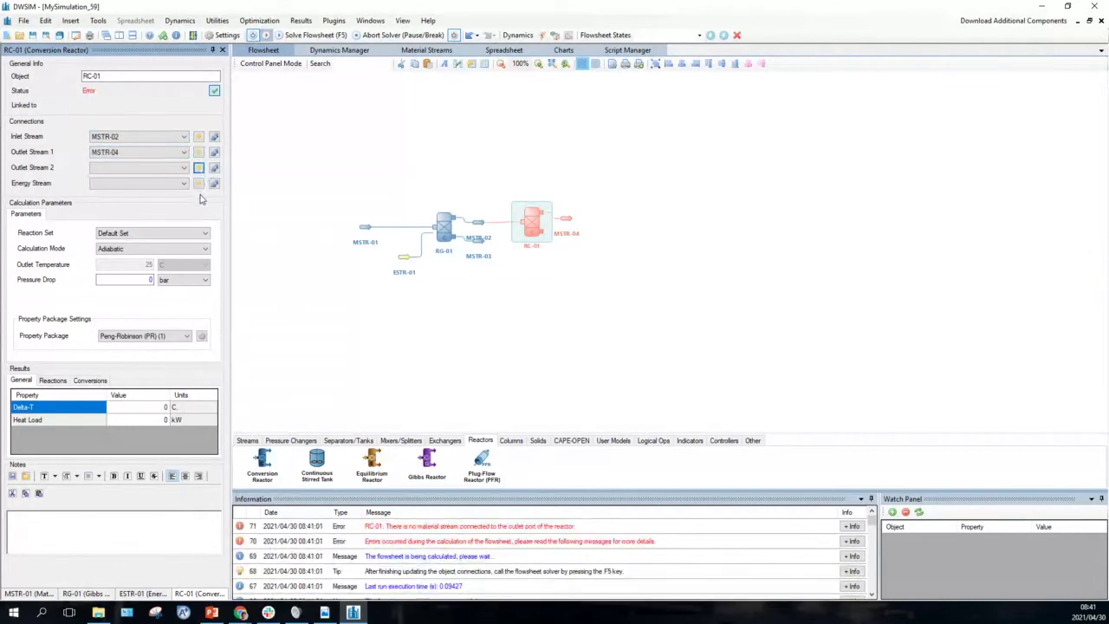
{"action": "left_click", "coordinate": [198, 184]}
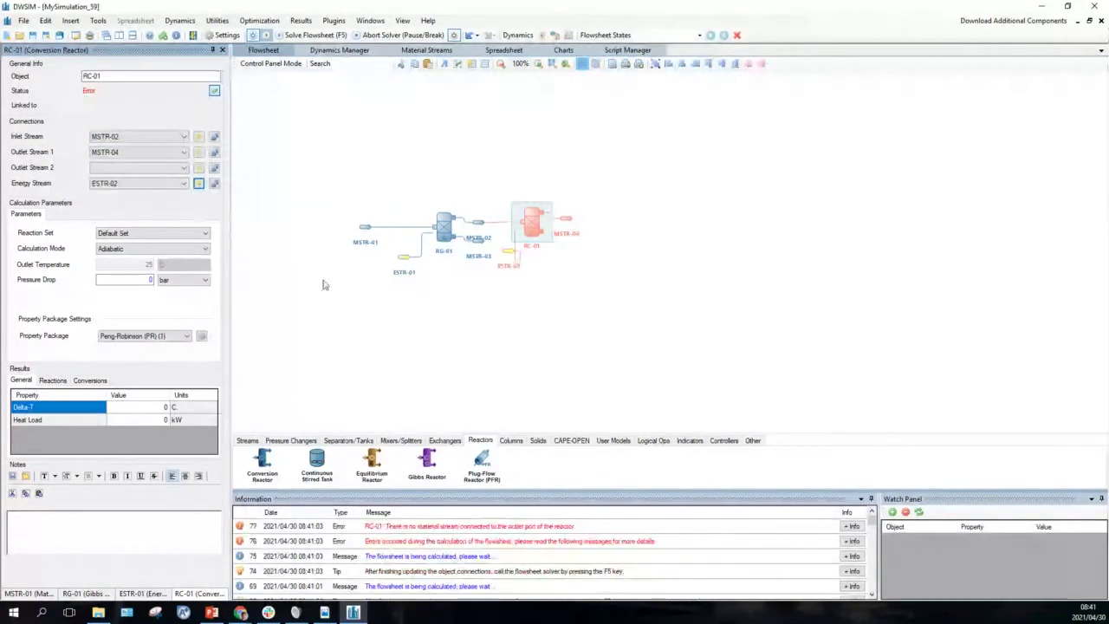
{"action": "left_click_drag", "start_coordinate": [511, 253], "coordinate": [496, 277]}
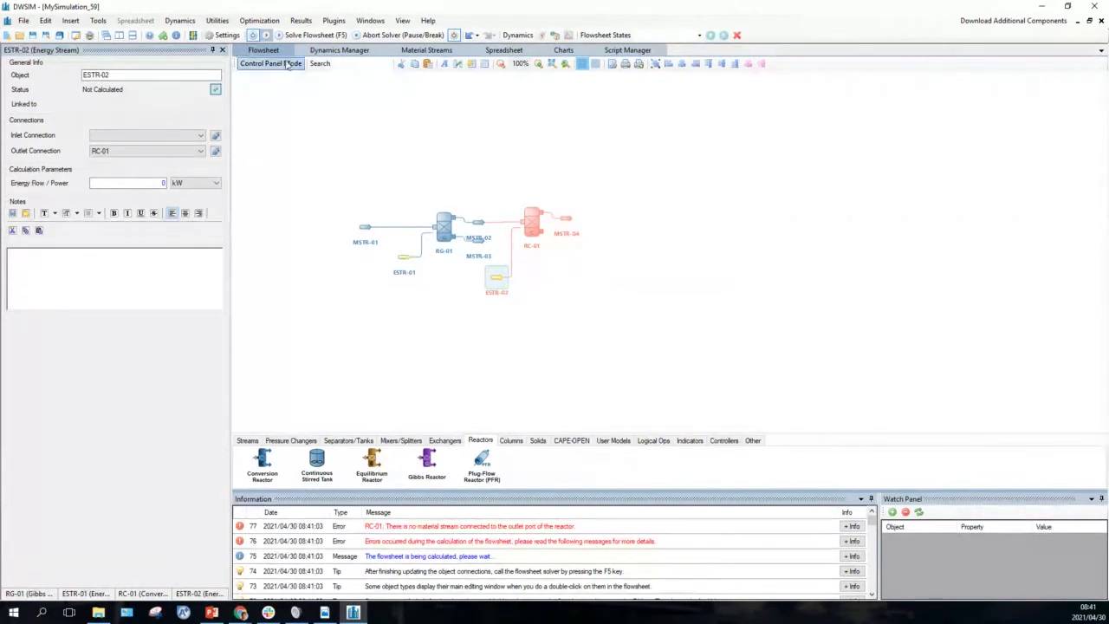
Start a new conversion reaction that includes carbon monoxide, hydrogen and methanol, with hydrogen as the base compound
{"action": "left_click", "coordinate": [226, 36]}
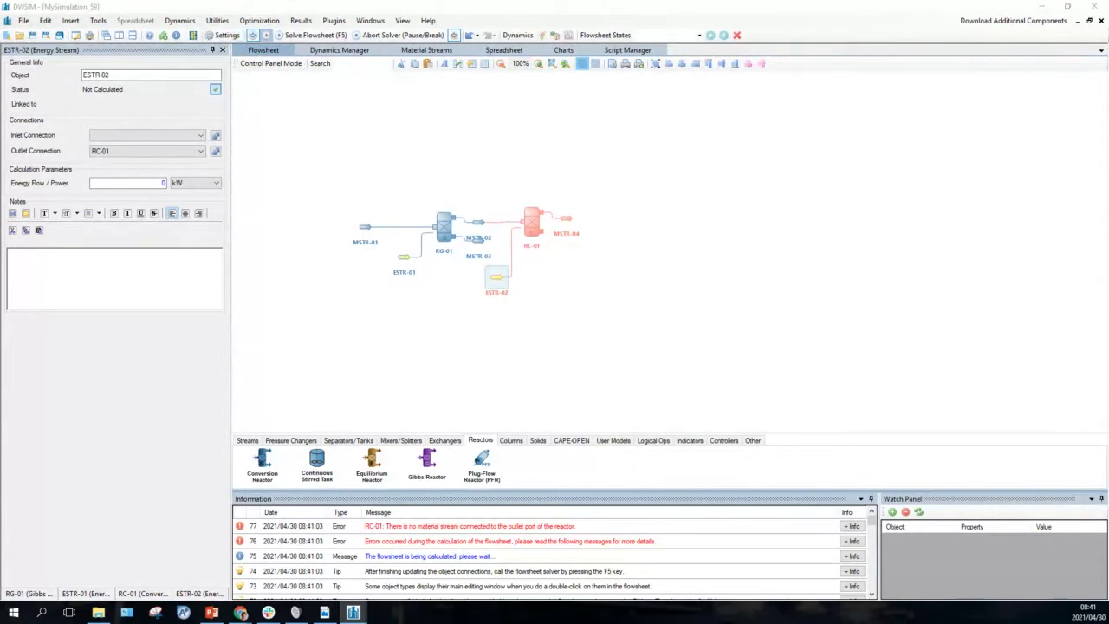
{"action": "left_click_drag", "start_coordinate": [433, 617], "coordinate": [594, 163]}
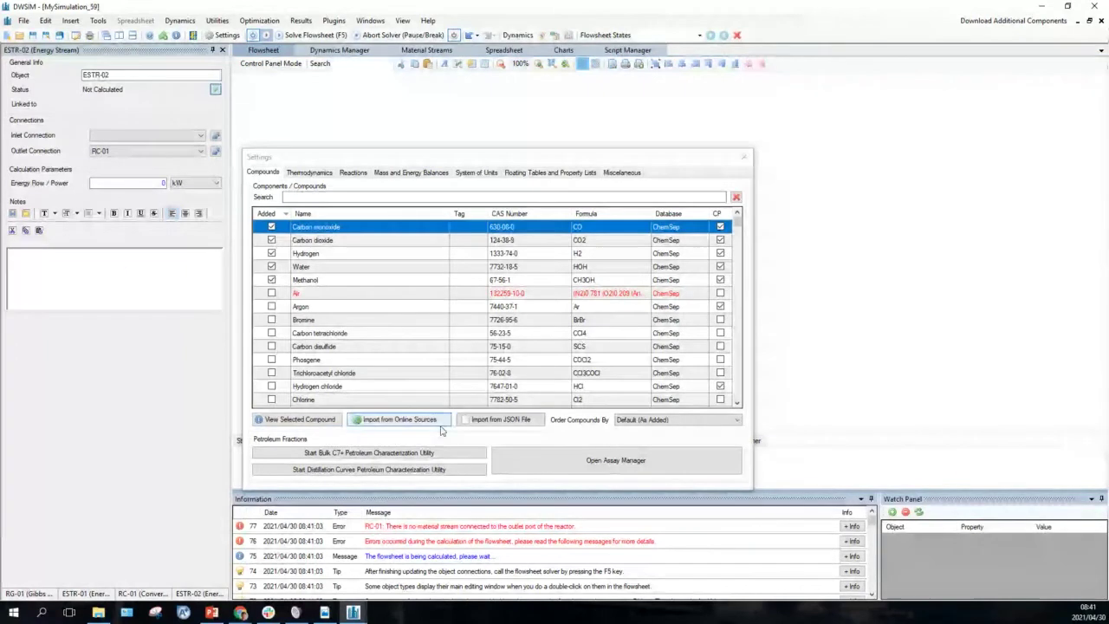
{"action": "left_click", "coordinate": [352, 172]}
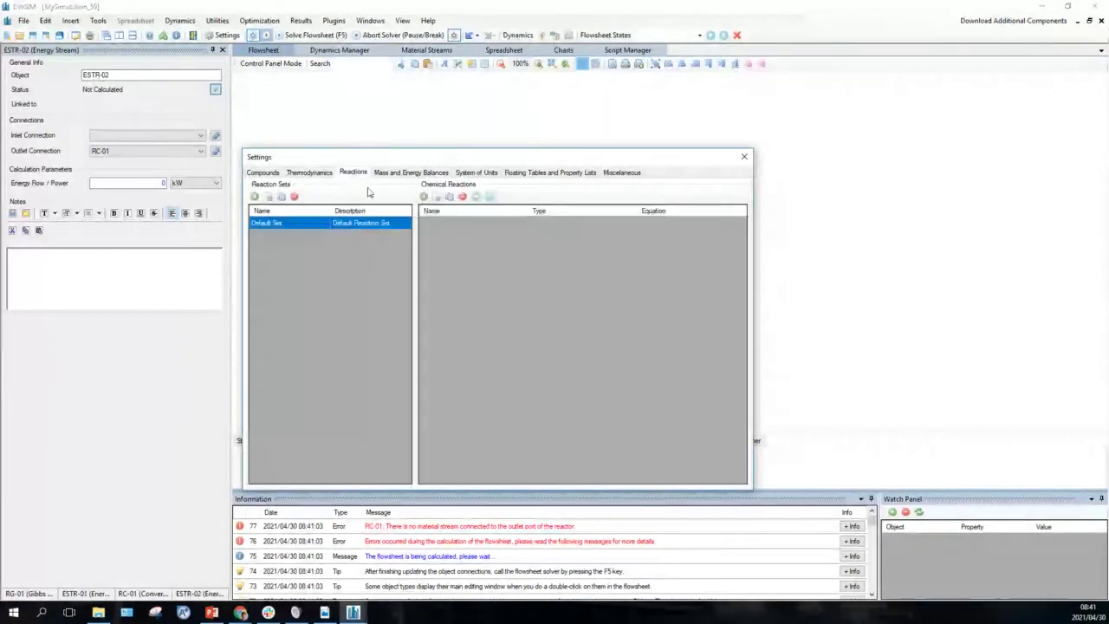
{"action": "left_click", "coordinate": [424, 197]}
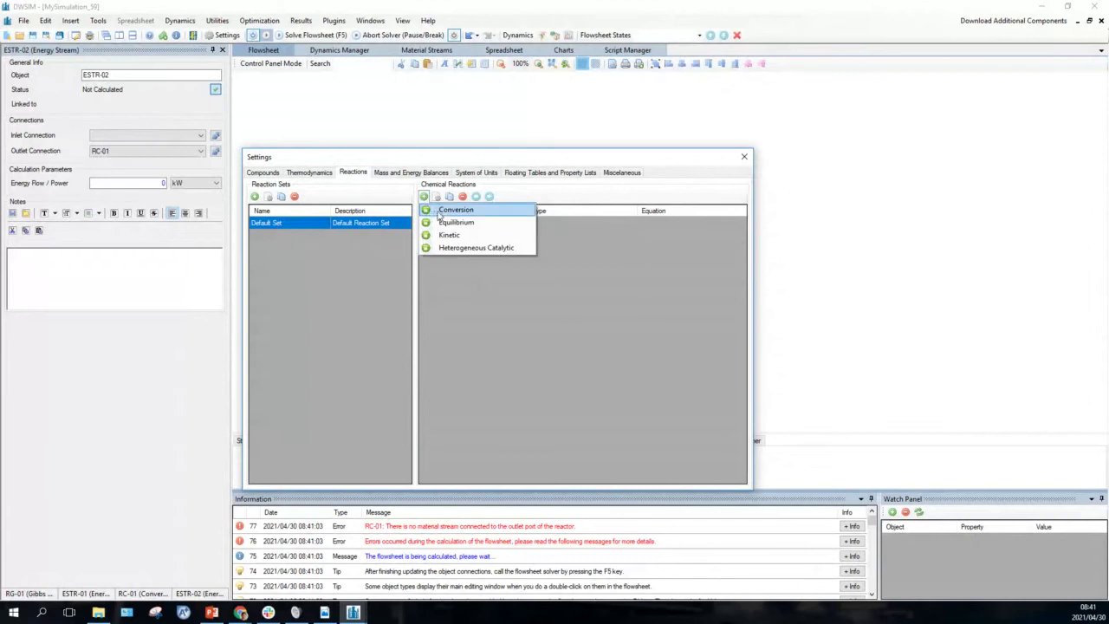
{"action": "left_click", "coordinate": [449, 212]}
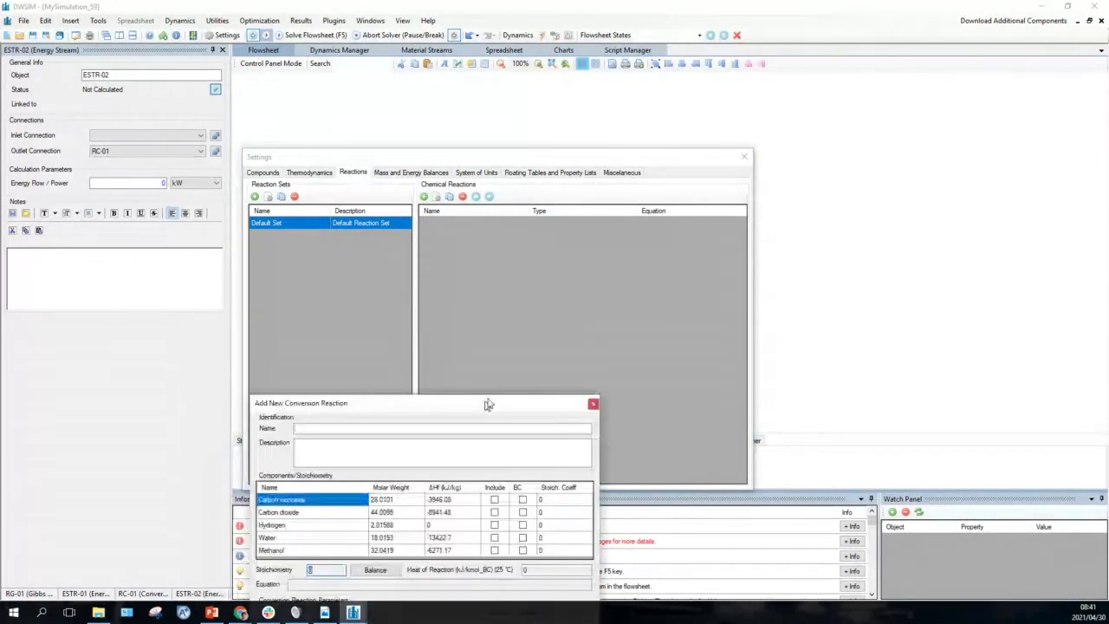
{"action": "left_click_drag", "start_coordinate": [487, 404], "coordinate": [767, 251]}
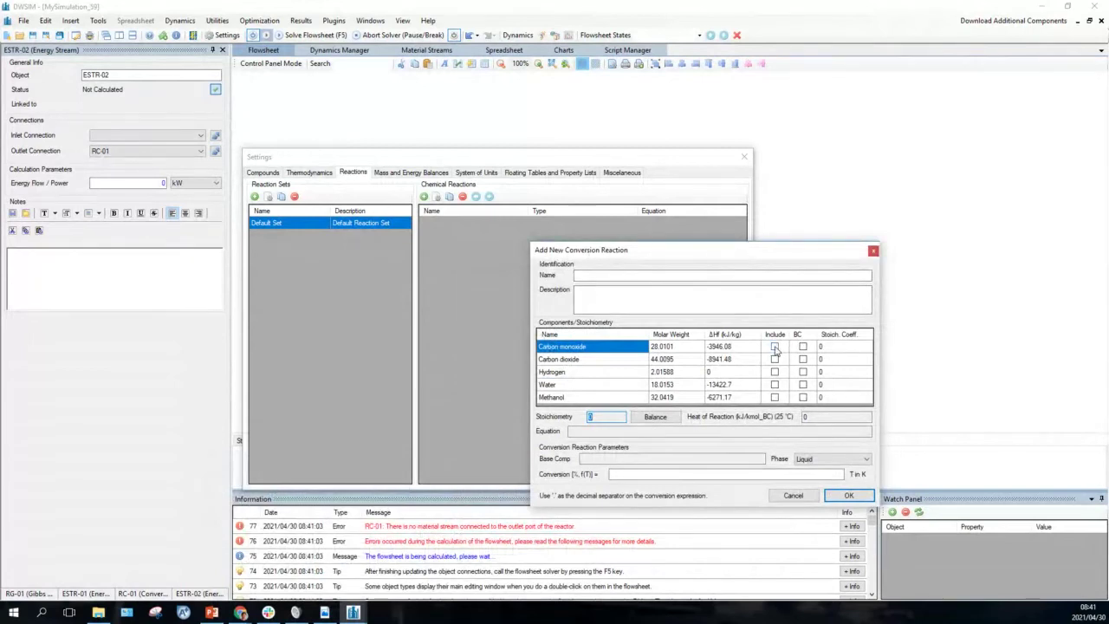
{"action": "left_click", "coordinate": [775, 347]}
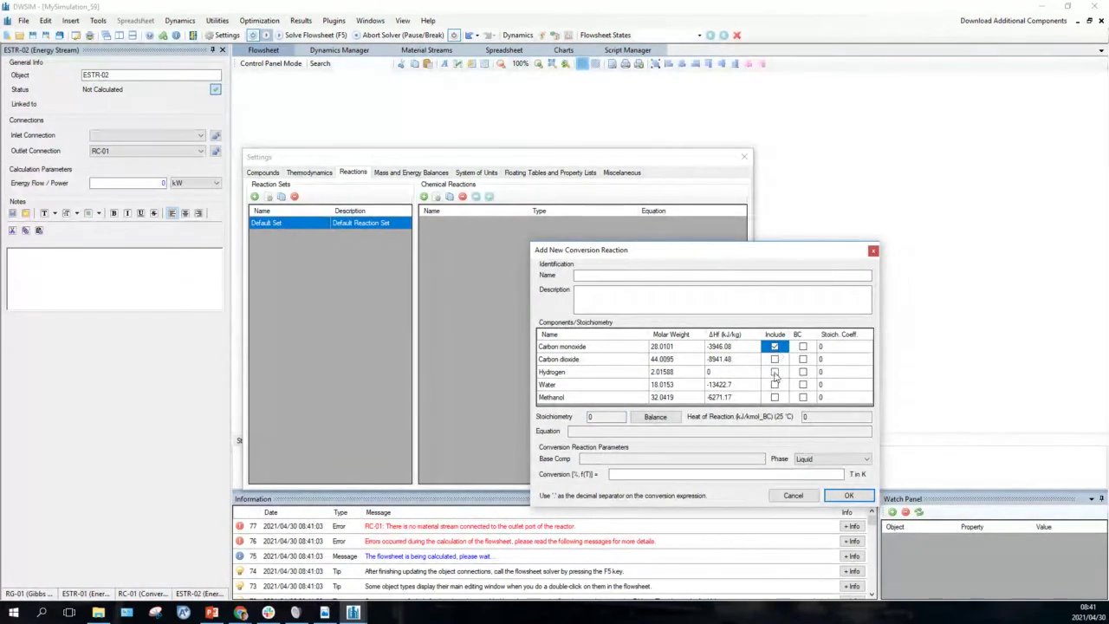
{"action": "left_click", "coordinate": [775, 372]}
{"action": "left_click", "coordinate": [774, 397]}
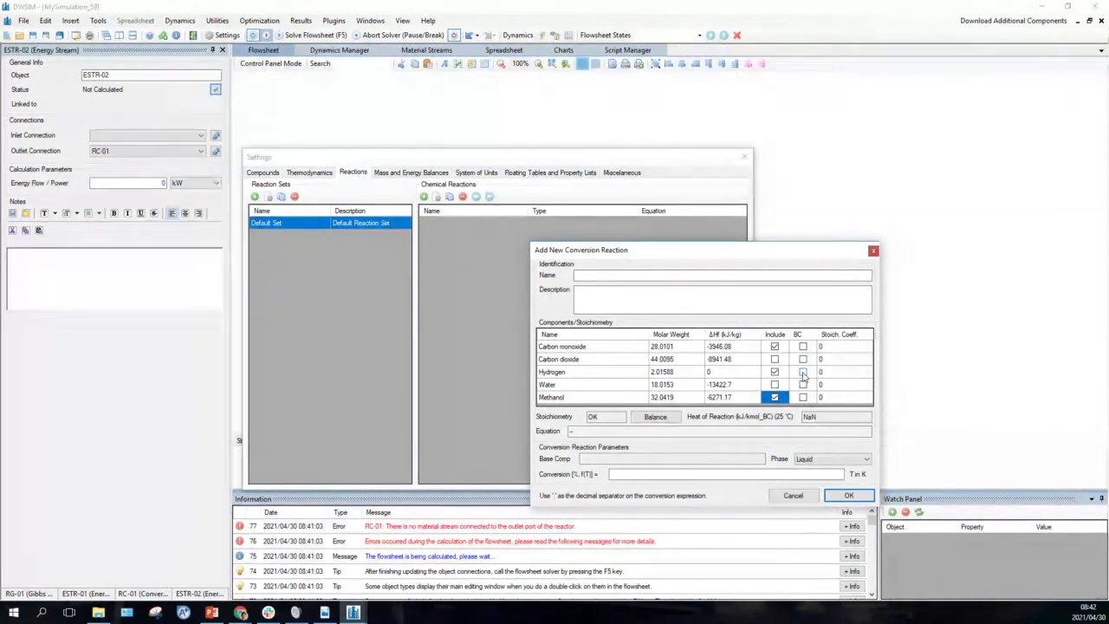
{"action": "left_click", "coordinate": [803, 372]}
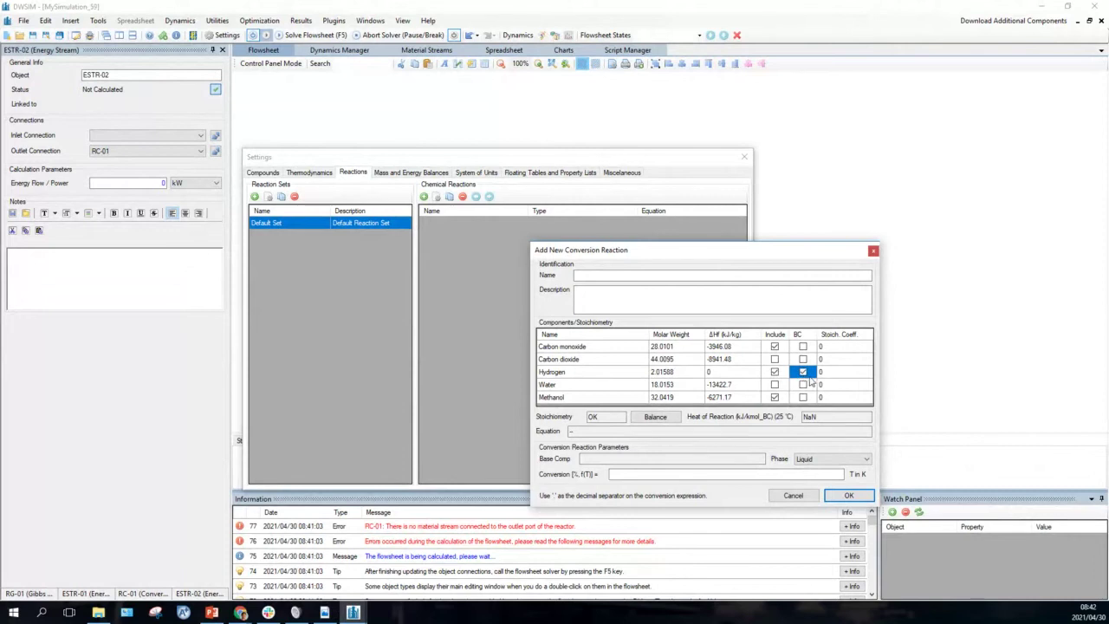
Set the reaction's stoichiometric coefficients to -1 for carbon monoxide, -2 for hydrogen and 1 for methanol, and balance the reaction
{"action": "left_click", "coordinate": [832, 347]}
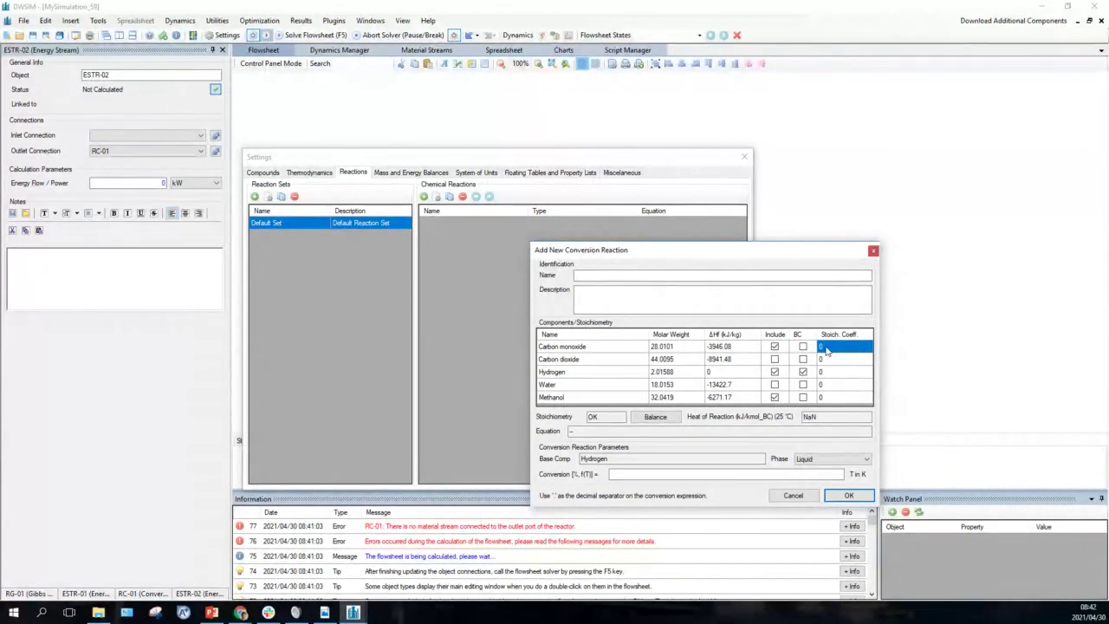
{"action": "type", "text": "-1"}
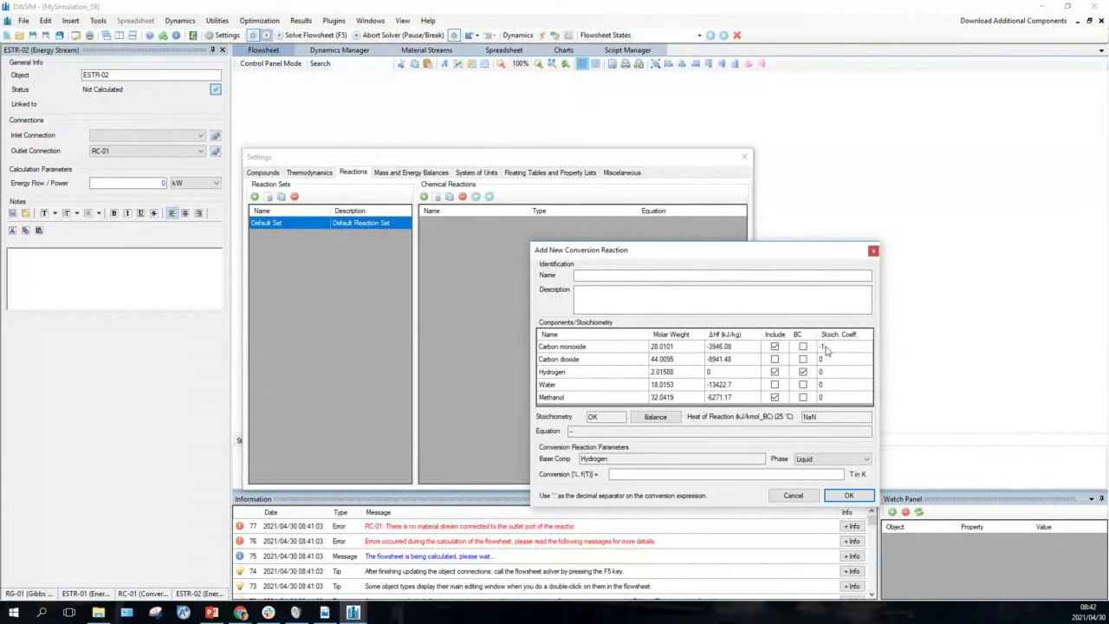
{"action": "key", "text": "Tab"}
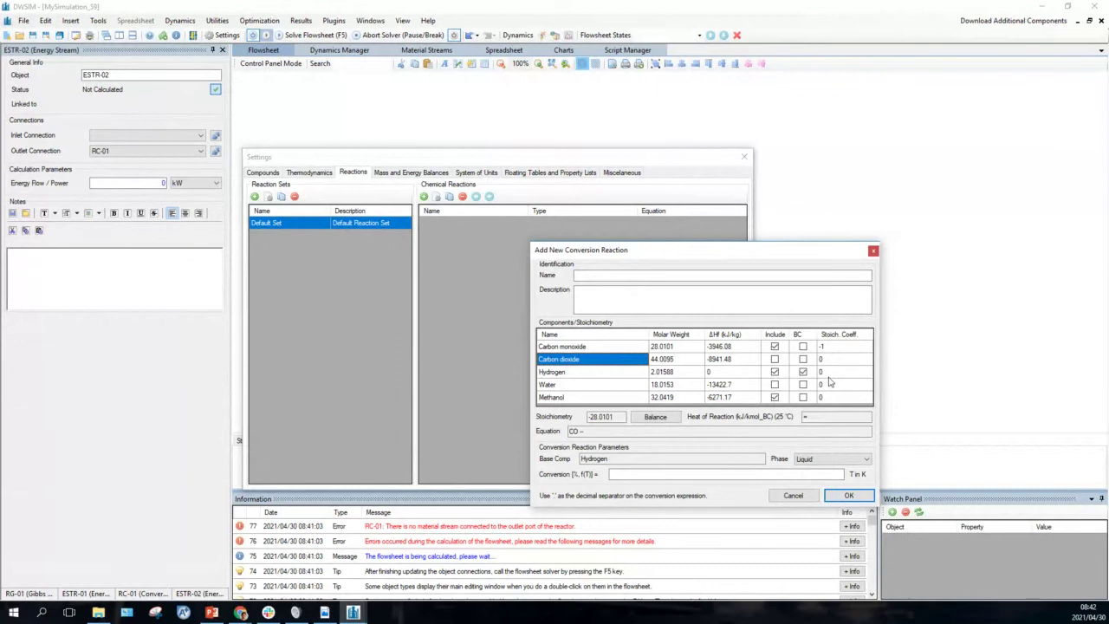
{"action": "left_click", "coordinate": [829, 375]}
{"action": "type", "text": "-"}
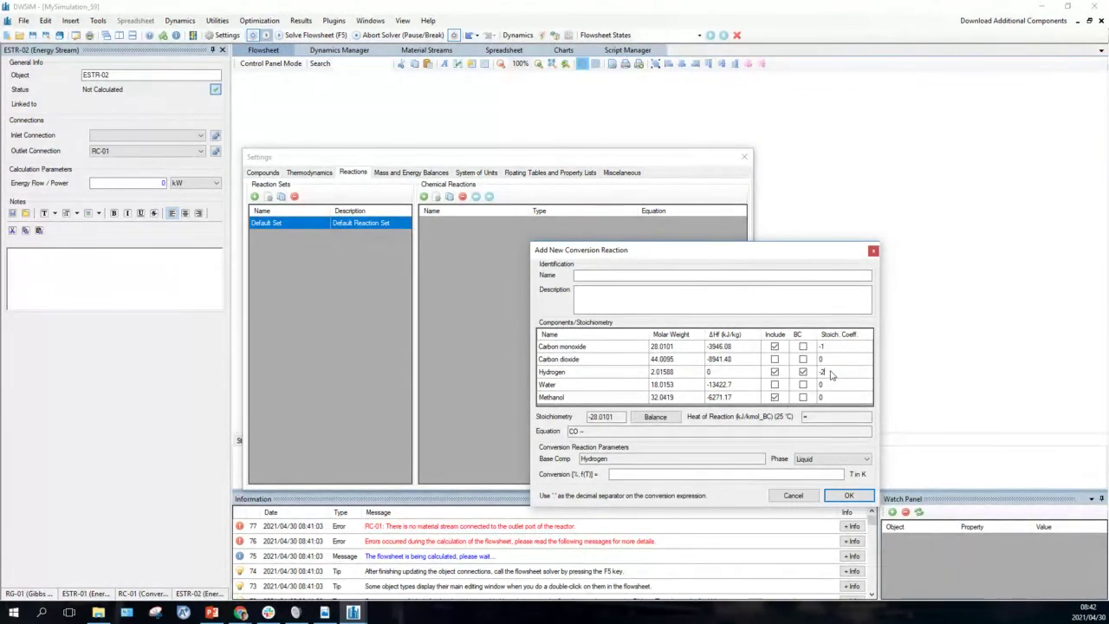
{"action": "type", "text": "2"}
{"action": "key", "text": "Tab"}
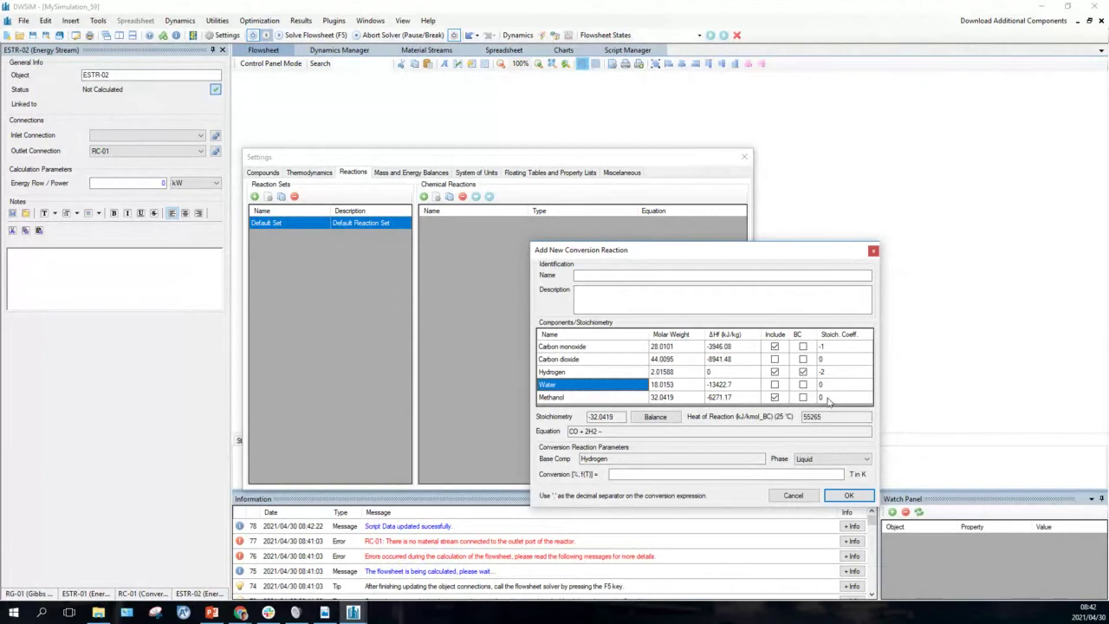
{"action": "left_click", "coordinate": [829, 400]}
{"action": "type", "text": "1"}
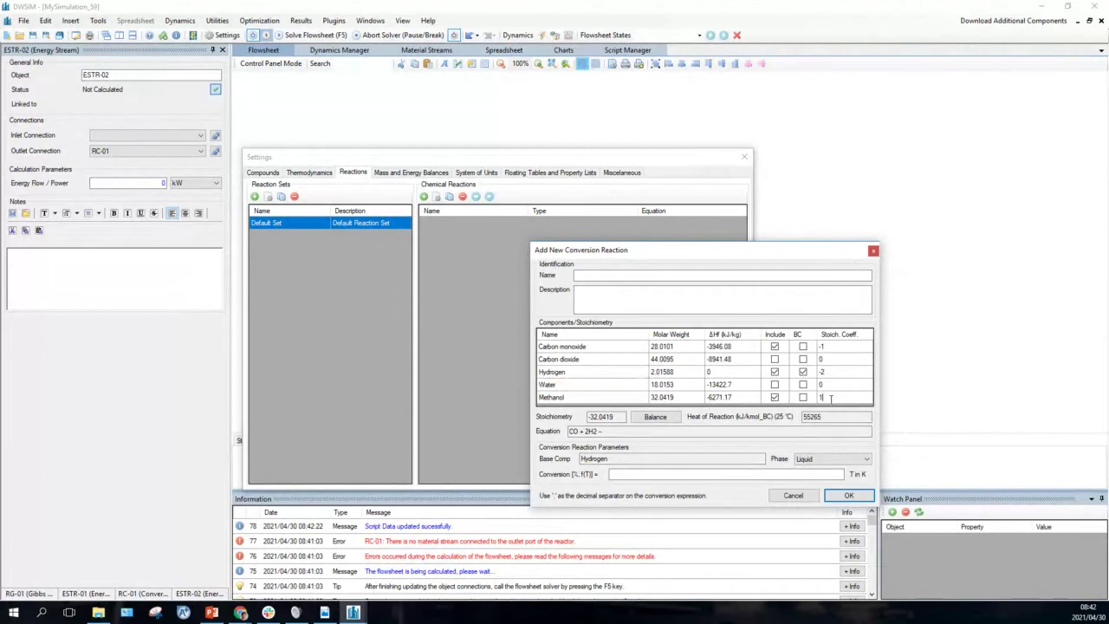
{"action": "left_click", "coordinate": [667, 419]}
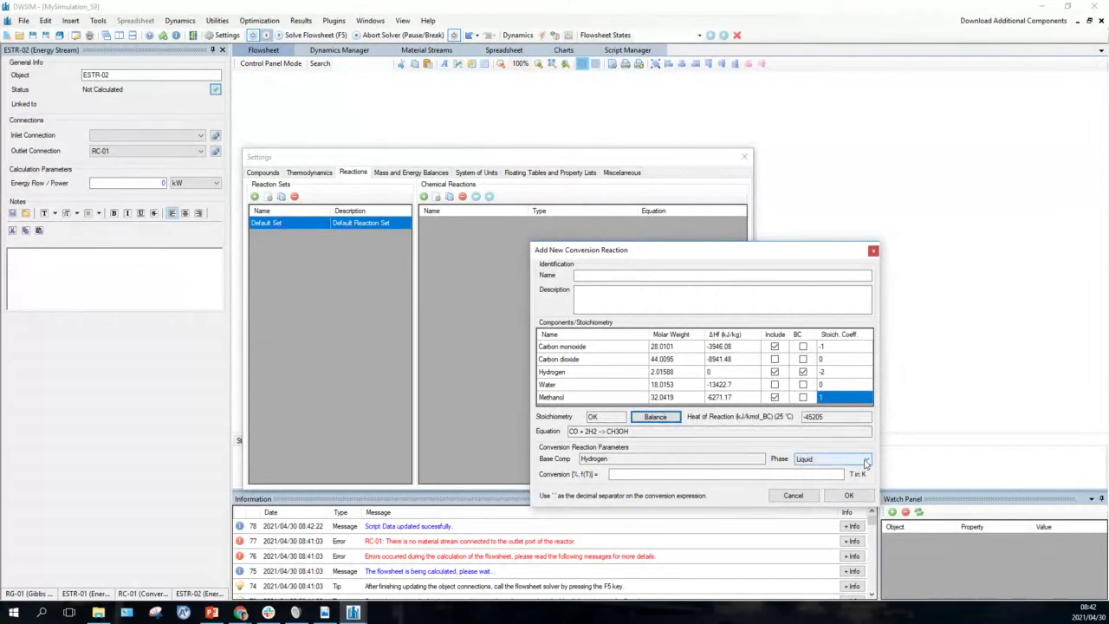
Set the reaction phase to Vapor and the conversion to 90%, save the reaction and leave the settings
{"action": "left_click", "coordinate": [867, 461]}
{"action": "left_click", "coordinate": [836, 474]}
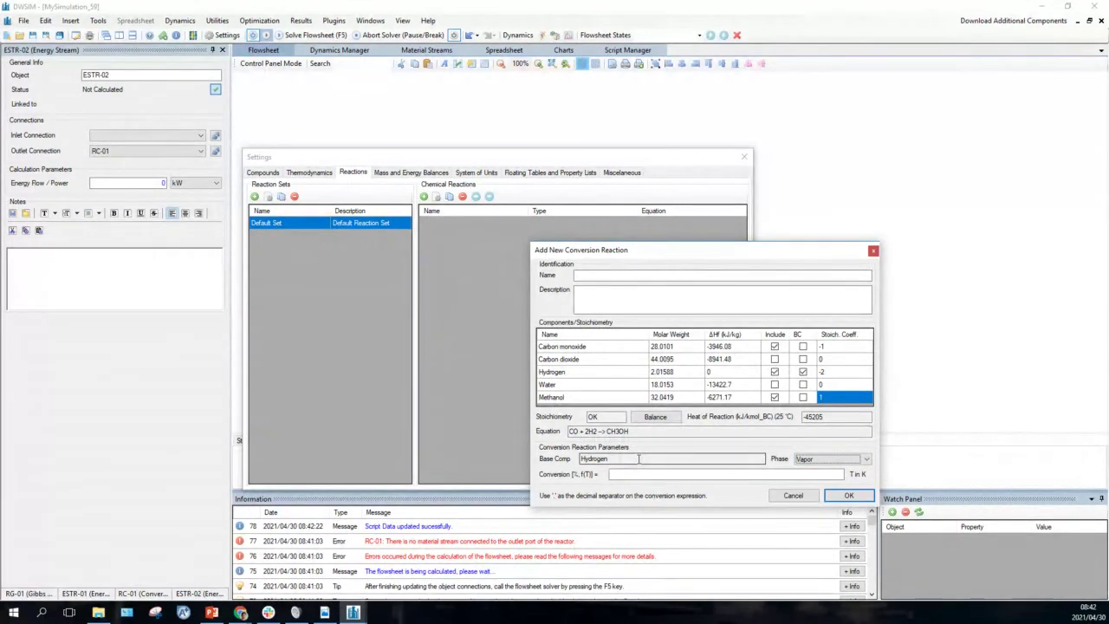
{"action": "left_click", "coordinate": [637, 474]}
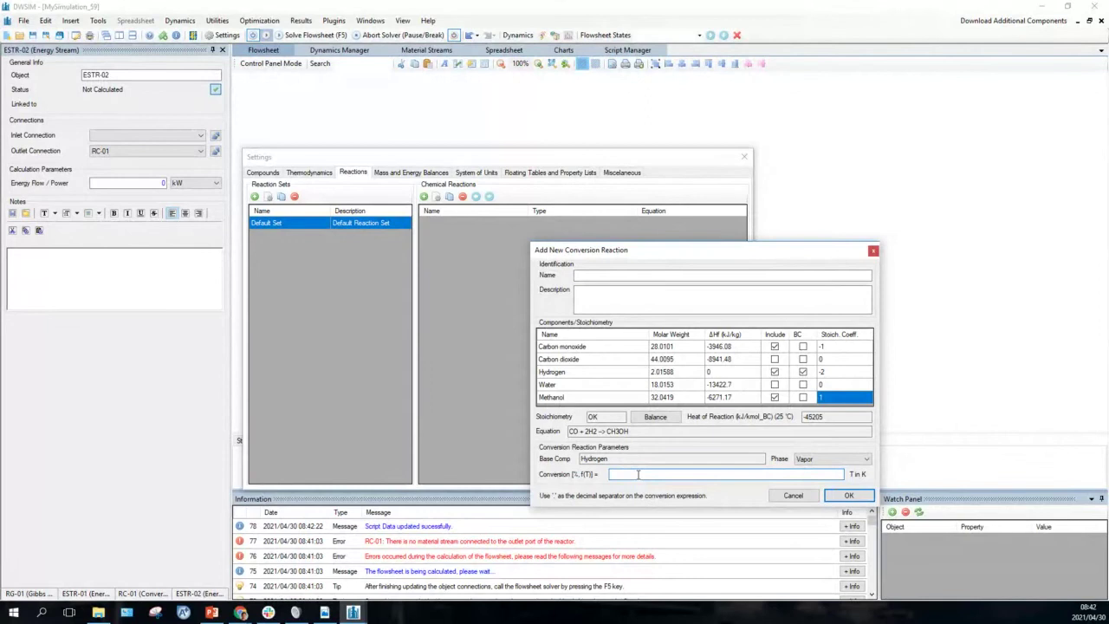
{"action": "type", "text": "90"}
{"action": "key", "text": "Return"}
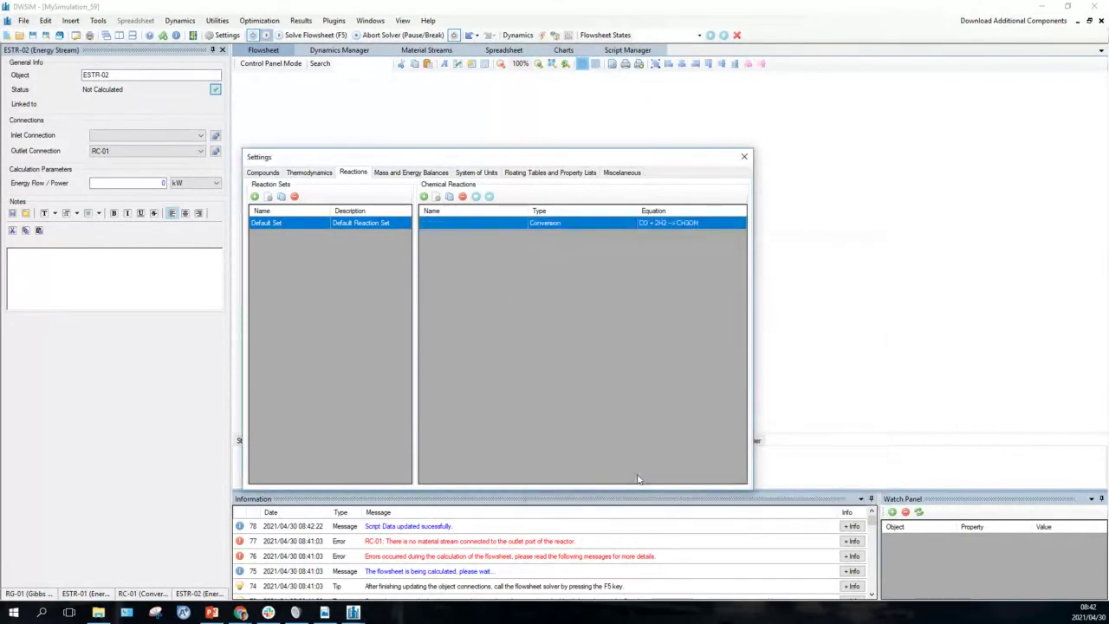
{"action": "left_click", "coordinate": [744, 156]}
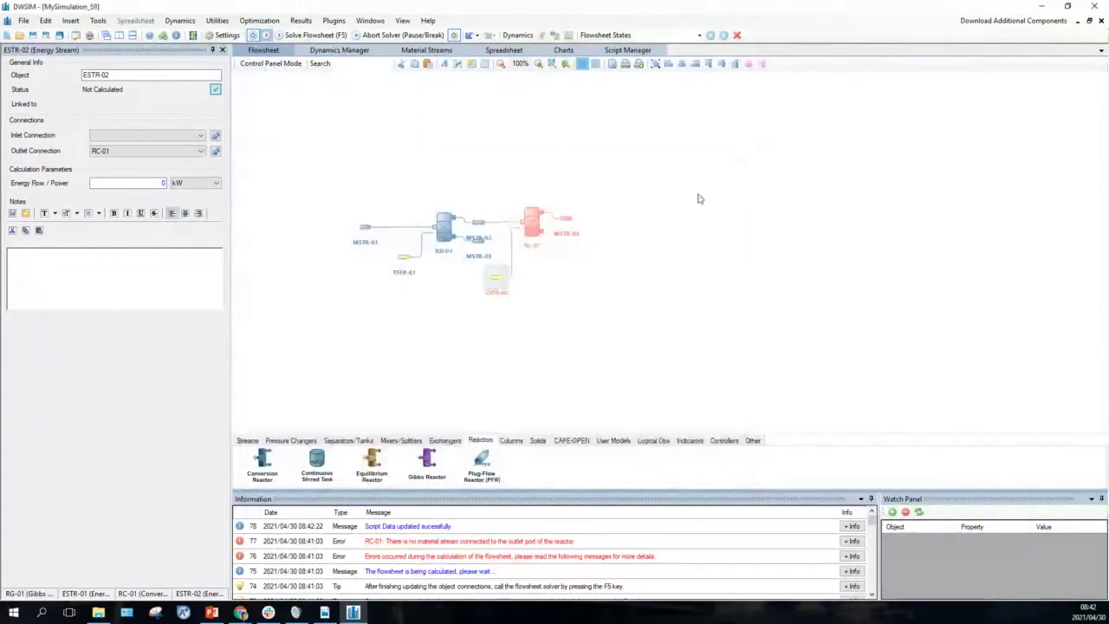
Set the conversion reactor to Define Outlet Temperature at 250 C and create its second outlet stream
{"action": "left_click", "coordinate": [530, 225]}
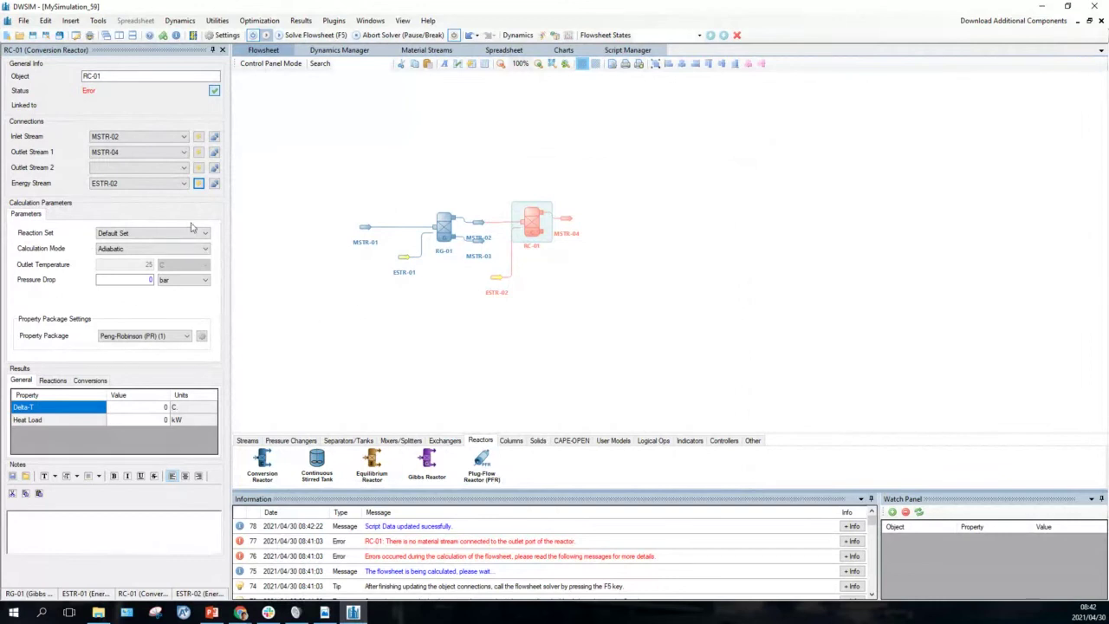
{"action": "left_click", "coordinate": [205, 249]}
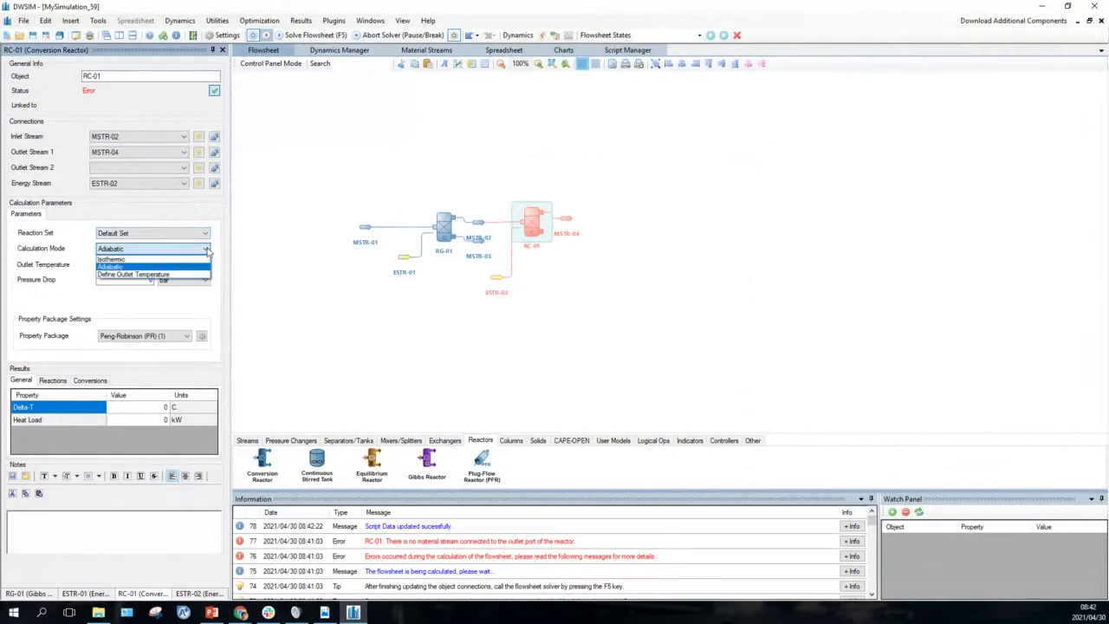
{"action": "left_click", "coordinate": [165, 276]}
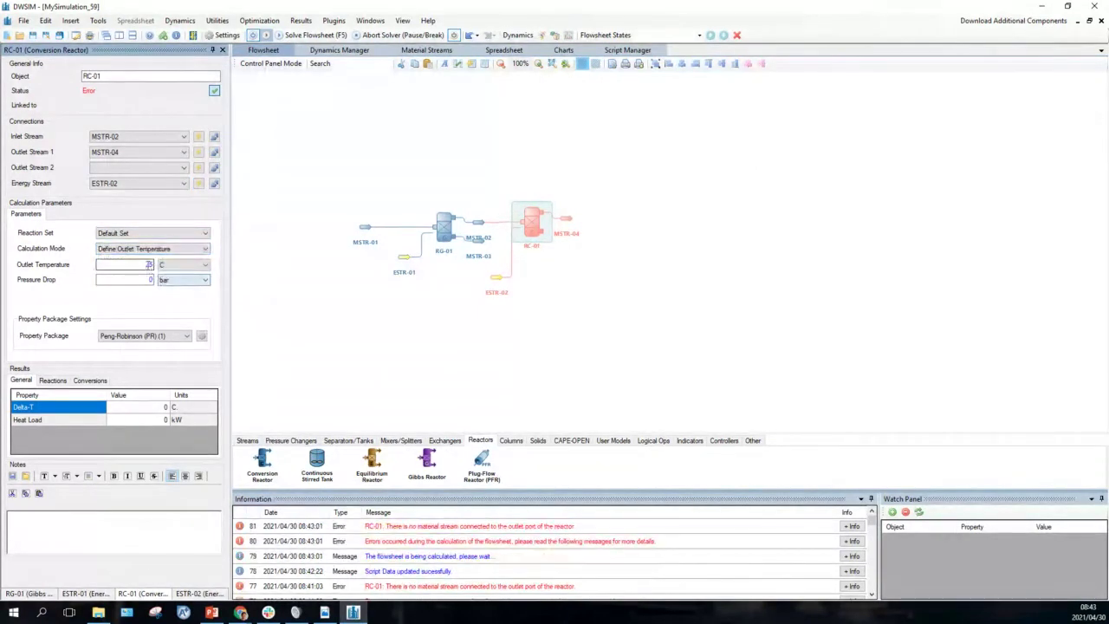
{"action": "double_click", "coordinate": [148, 265]}
{"action": "key", "text": "Return"}
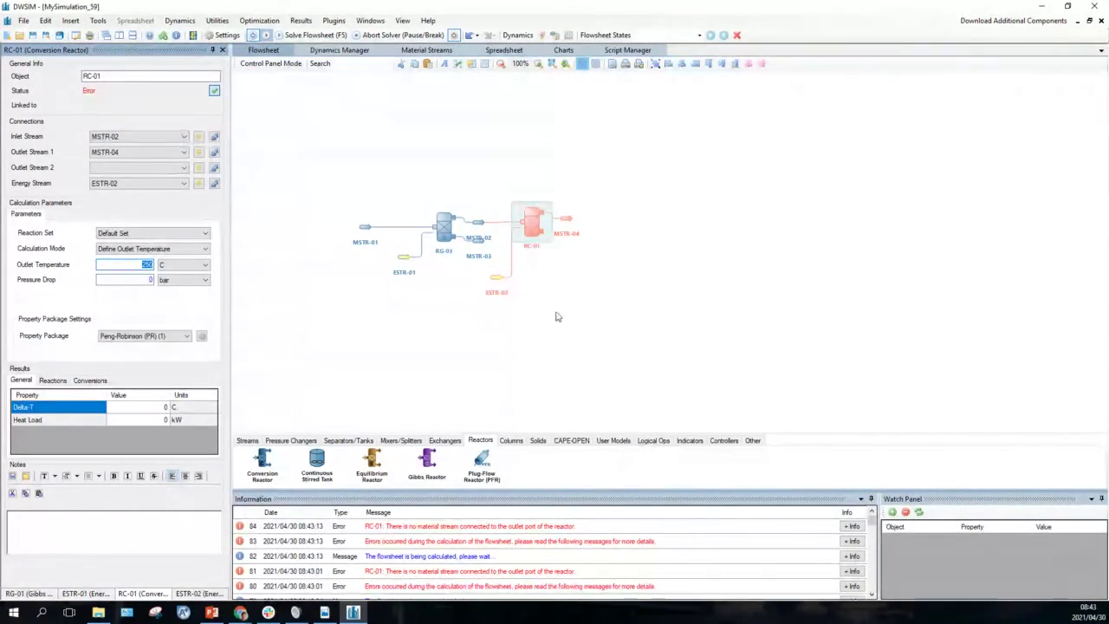
{"action": "left_click", "coordinate": [198, 168]}
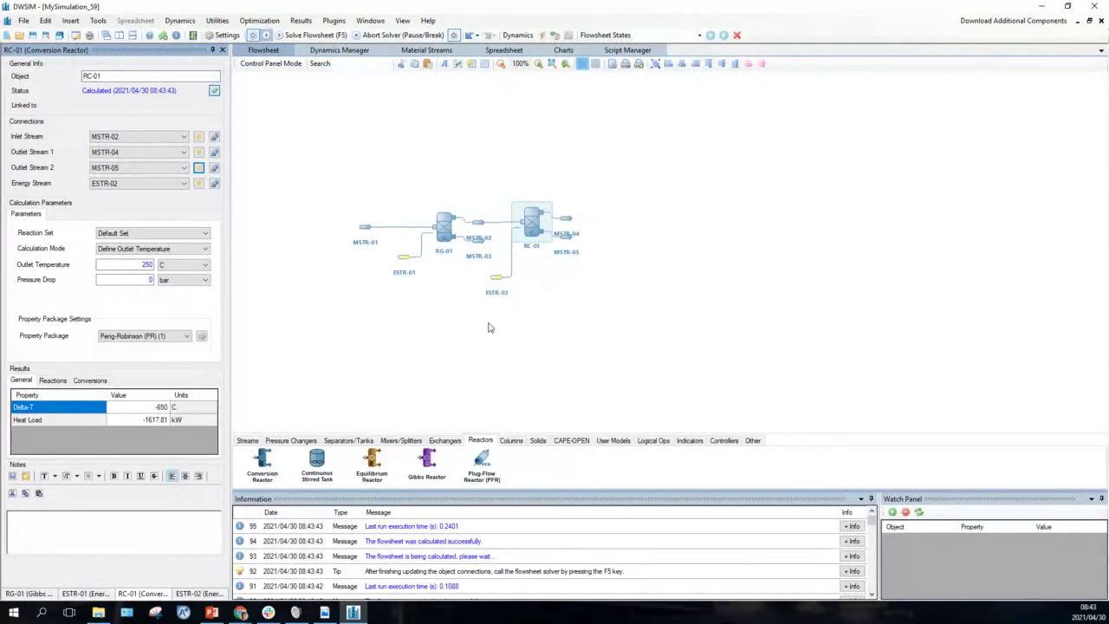
Add a gas-liquid separator downstream of the conversion reactor and open its properties
{"action": "left_click", "coordinate": [348, 441]}
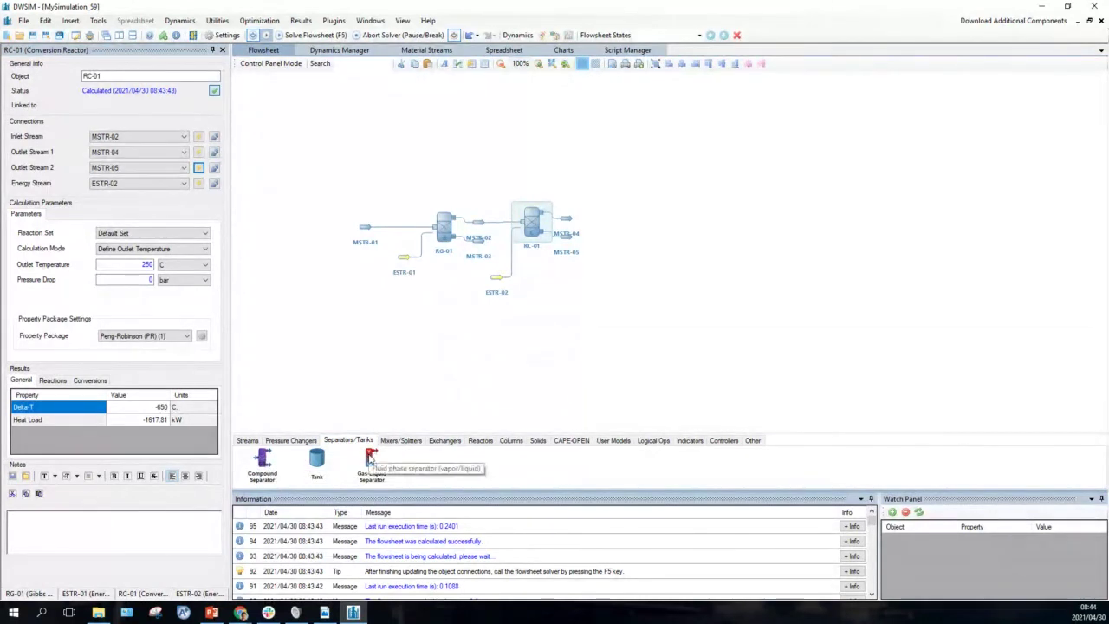
{"action": "left_click_drag", "start_coordinate": [370, 457], "coordinate": [627, 214]}
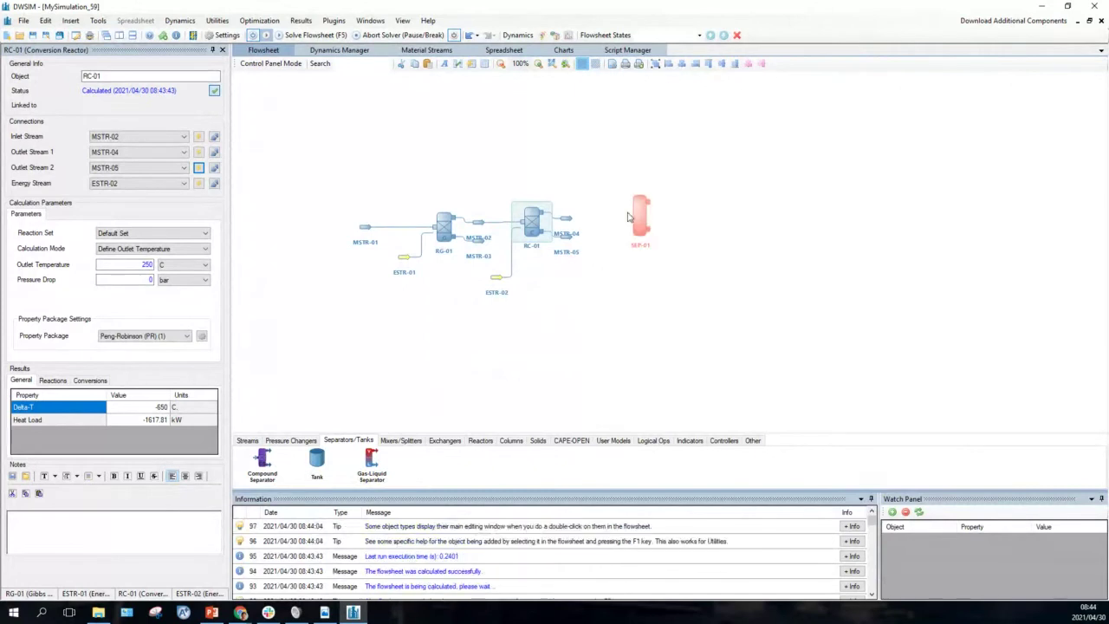
{"action": "left_click", "coordinate": [642, 218]}
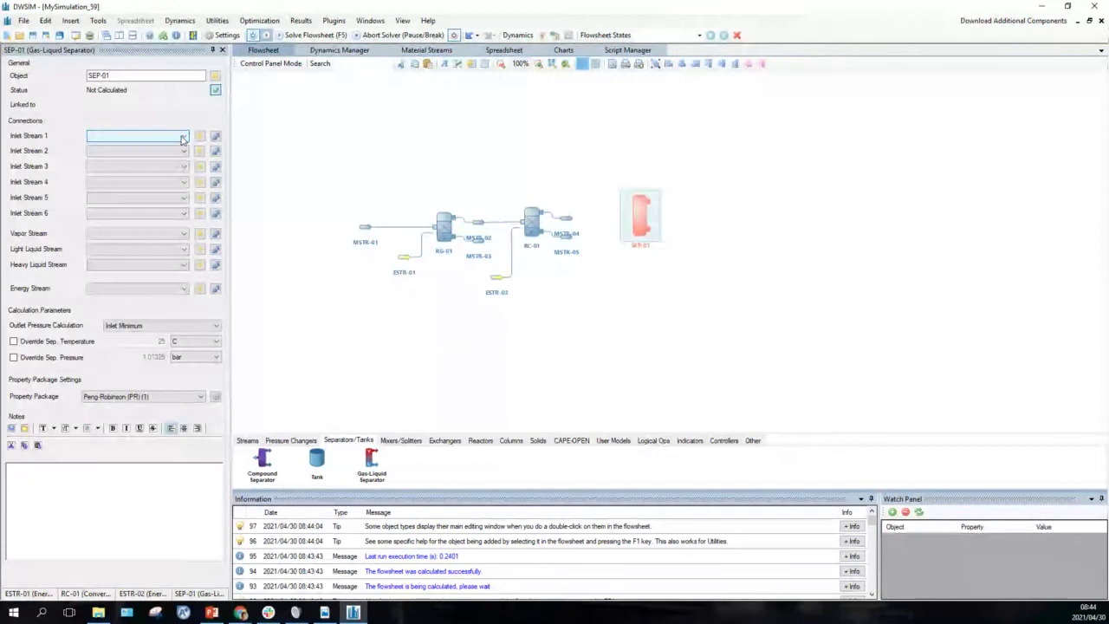
Connect MSTR-04 as the separator's first inlet and create its vapor, light liquid and energy streams
{"action": "left_click", "coordinate": [182, 139]}
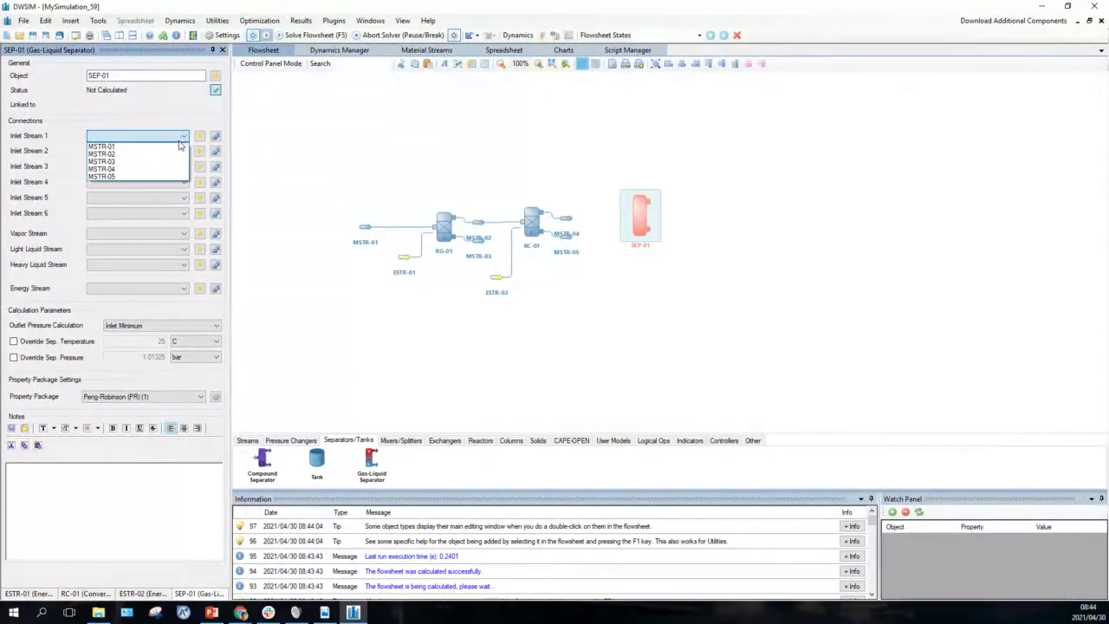
{"action": "left_click", "coordinate": [164, 169]}
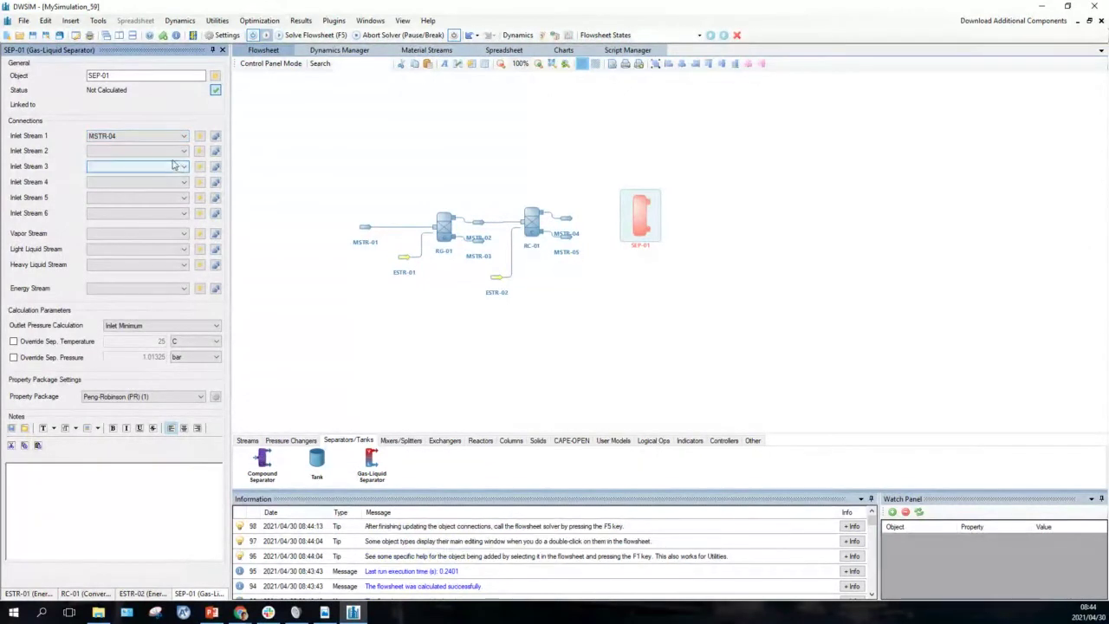
{"action": "left_click", "coordinate": [200, 235]}
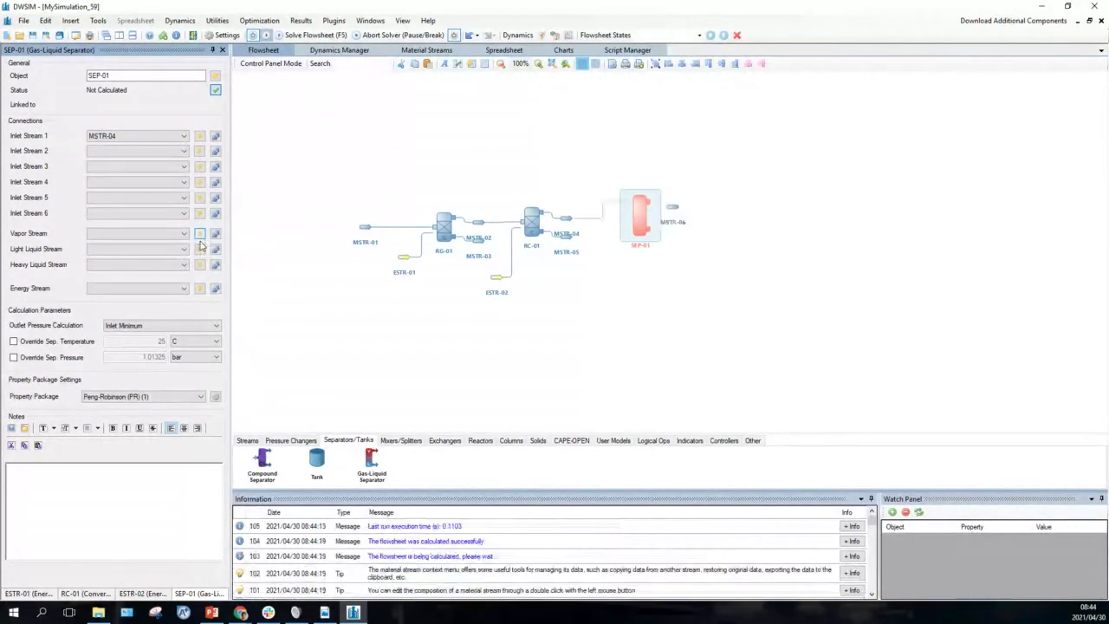
{"action": "left_click", "coordinate": [200, 251]}
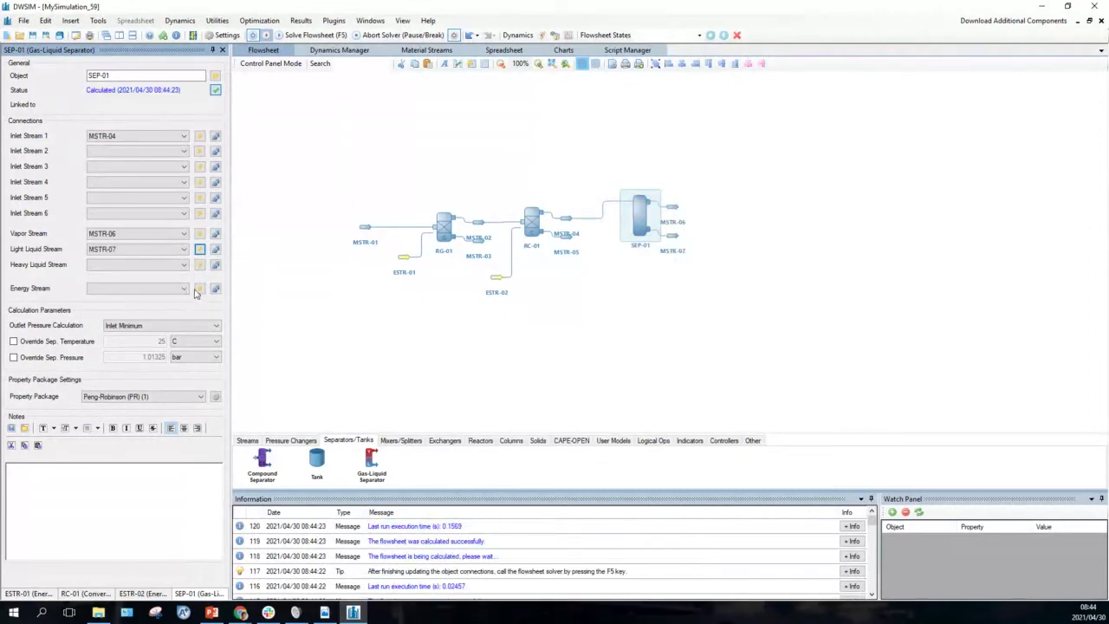
{"action": "left_click", "coordinate": [200, 290]}
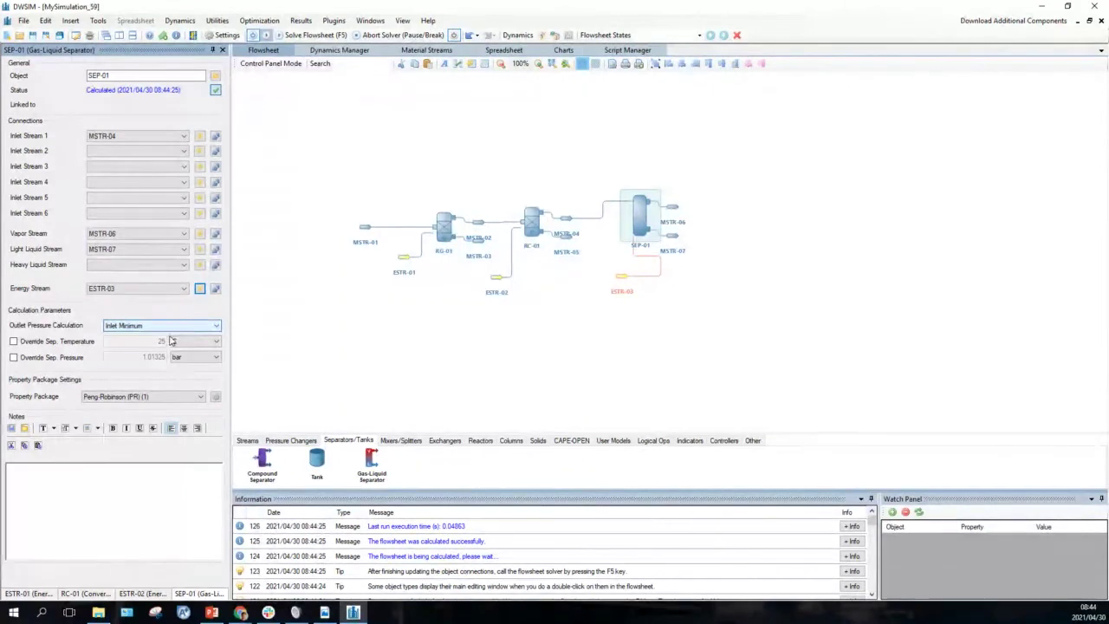
Override the separator's separation temperature with 40 C and its separation pressure with 20 bar
{"action": "left_click", "coordinate": [13, 342]}
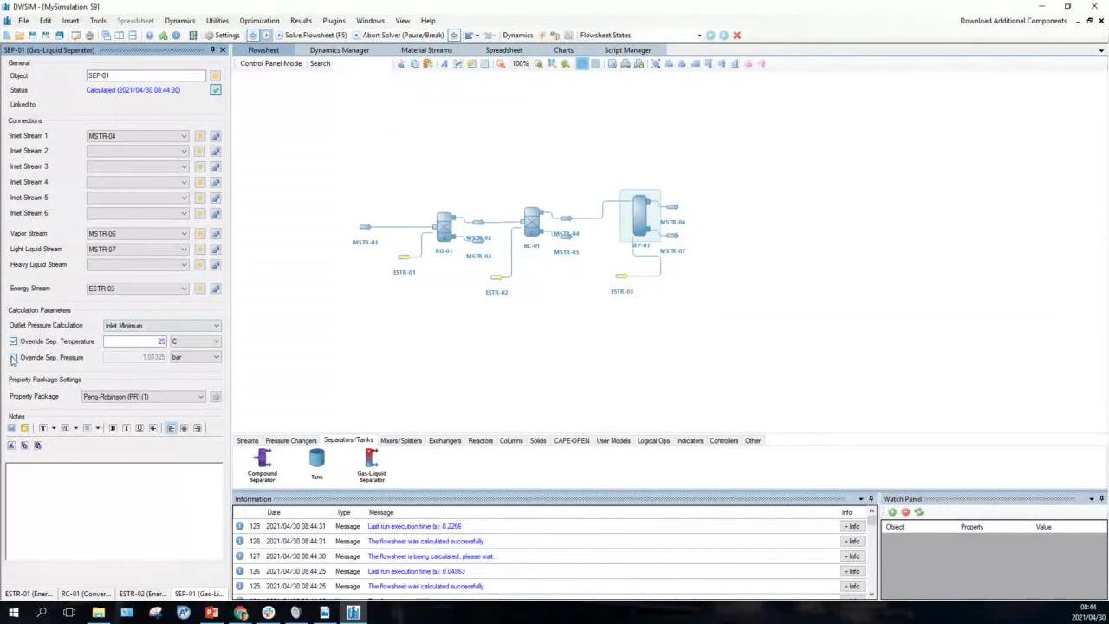
{"action": "left_click", "coordinate": [13, 358]}
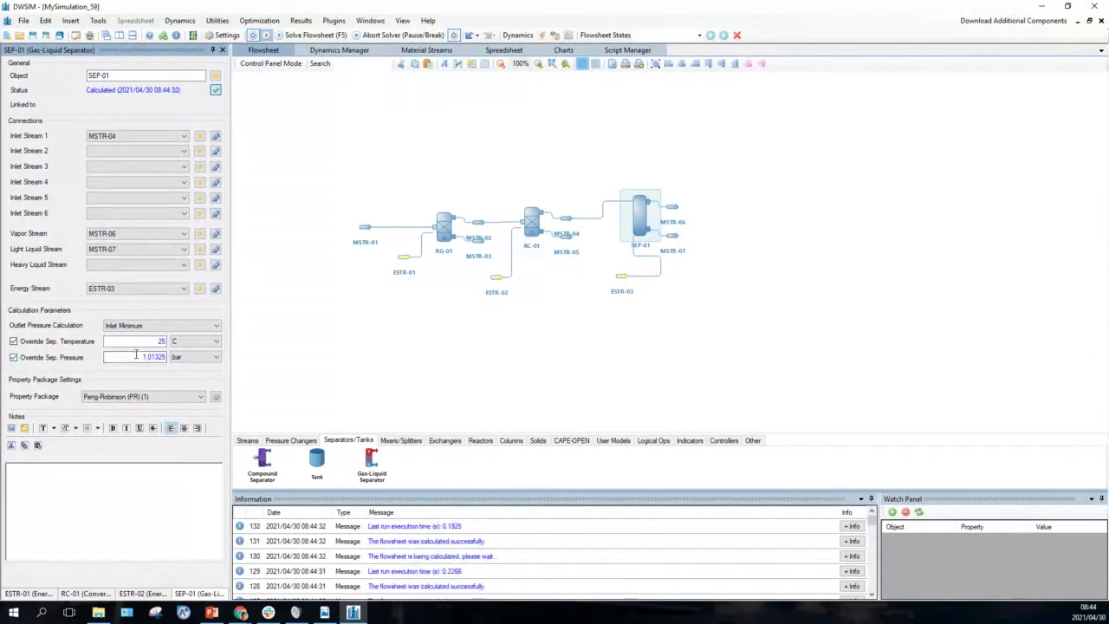
{"action": "left_click_drag", "start_coordinate": [136, 355], "coordinate": [174, 356]}
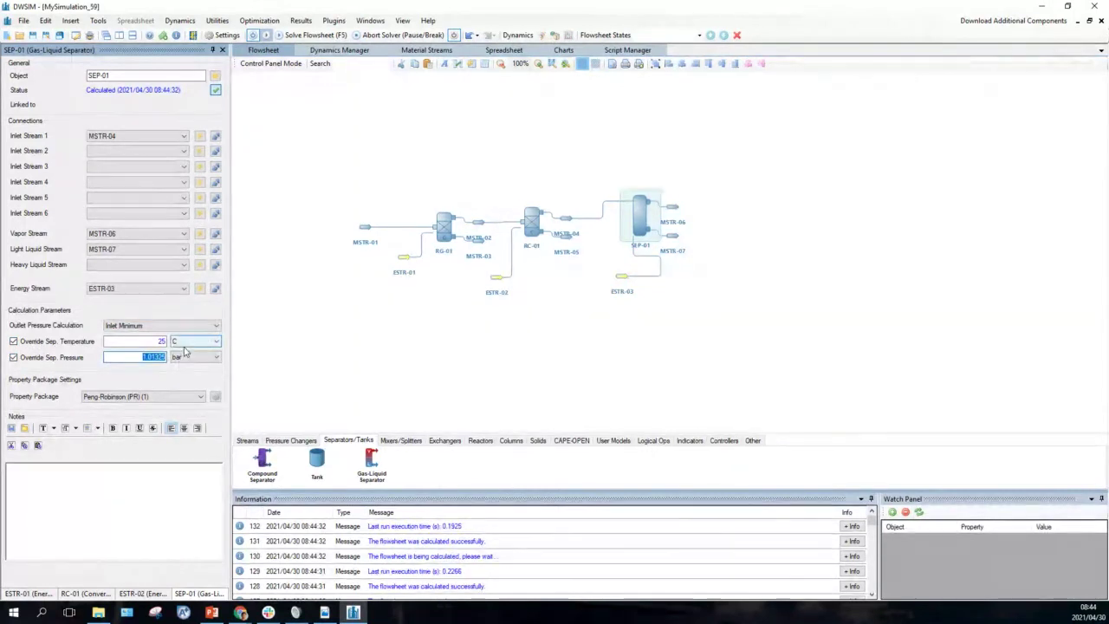
{"action": "type", "text": "20"}
{"action": "key", "text": "Return"}
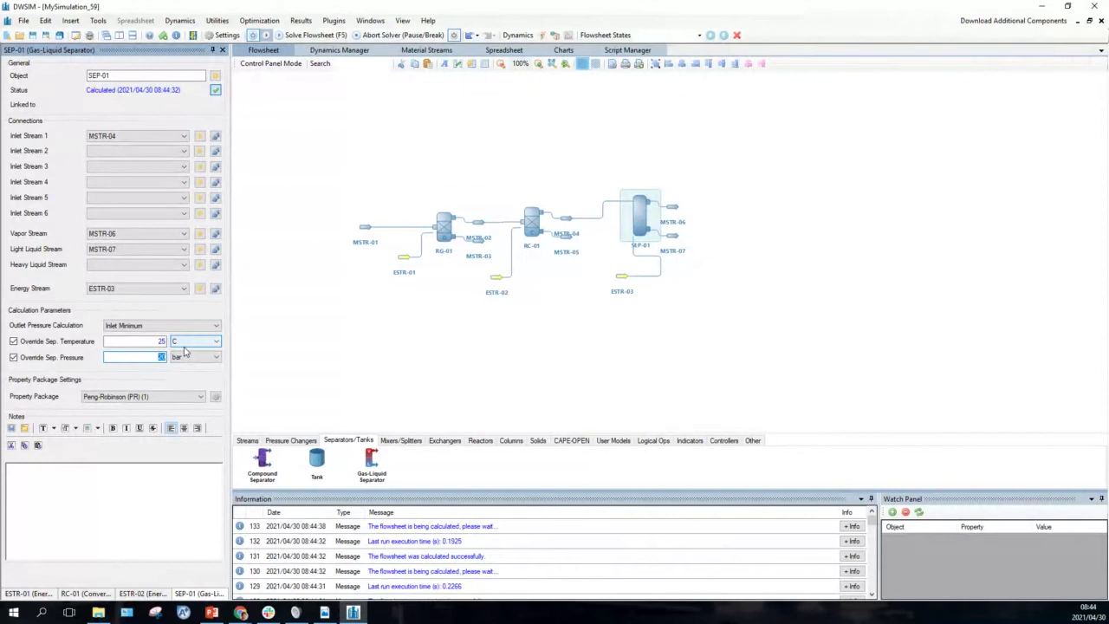
{"action": "left_click", "coordinate": [163, 343]}
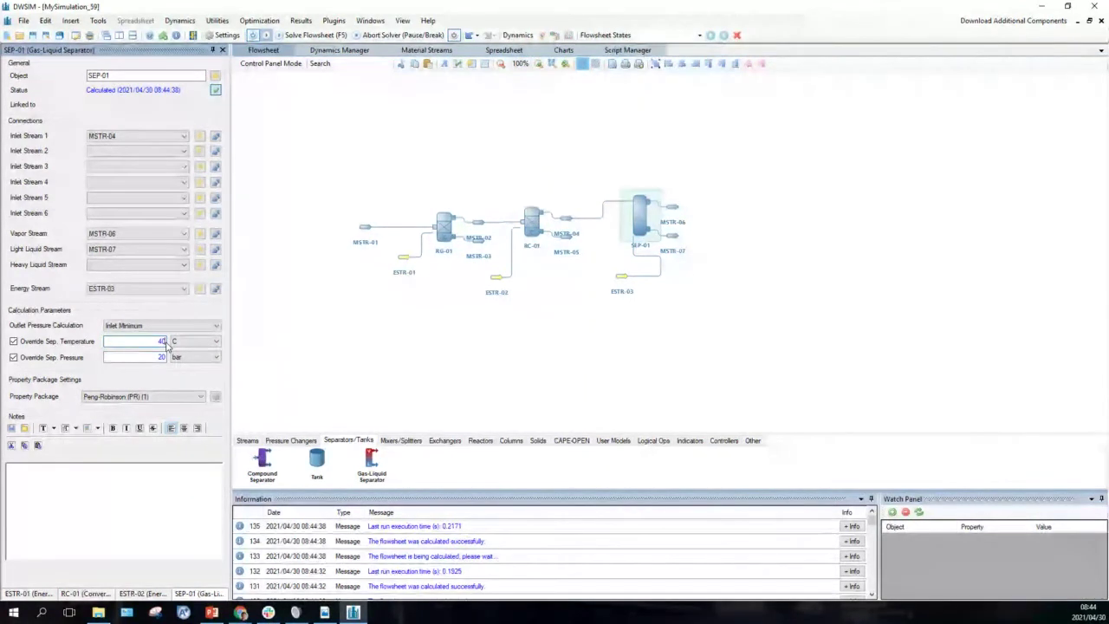
{"action": "key", "text": "Return"}
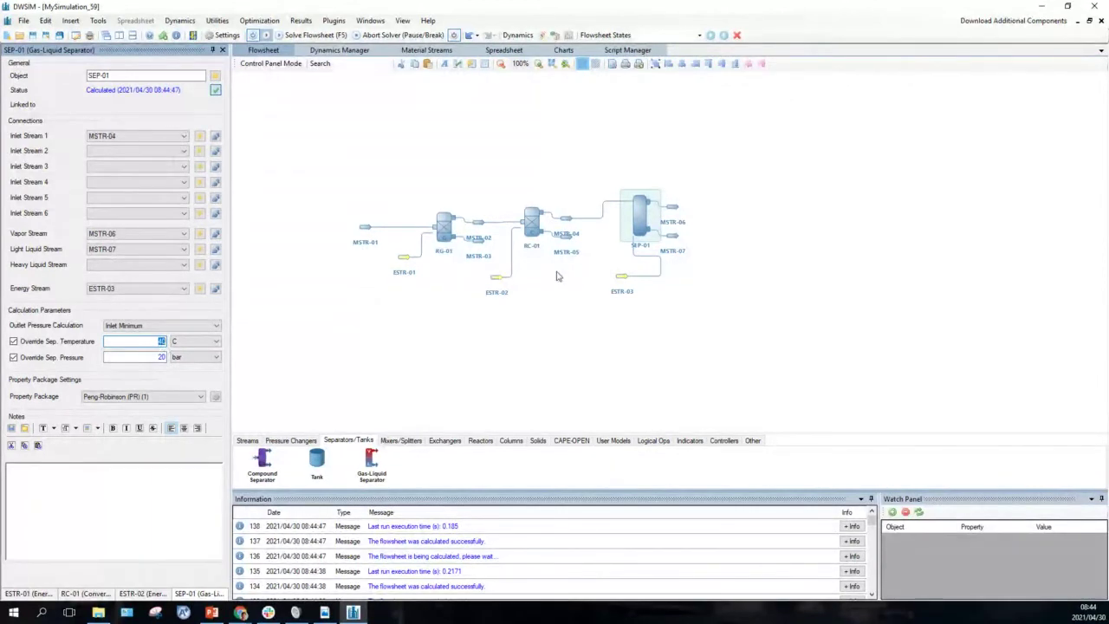
Align streams MSTR-04 and MSTR-06 with their unit outlets on the flowsheet and show their stream conditions
{"action": "left_click", "coordinate": [573, 222]}
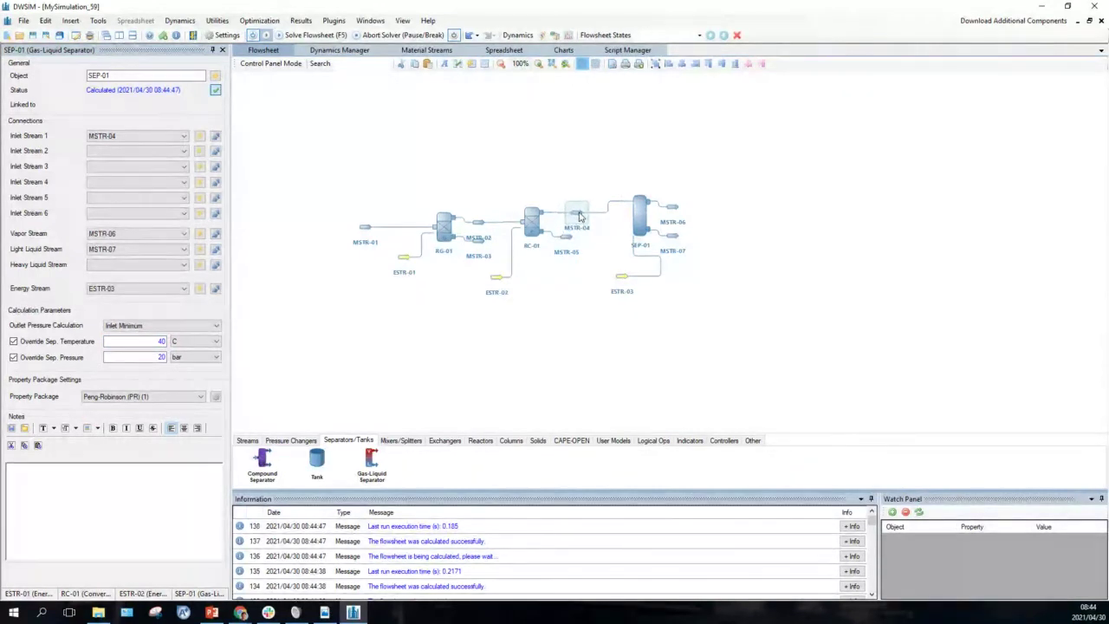
{"action": "double_click", "coordinate": [580, 216]}
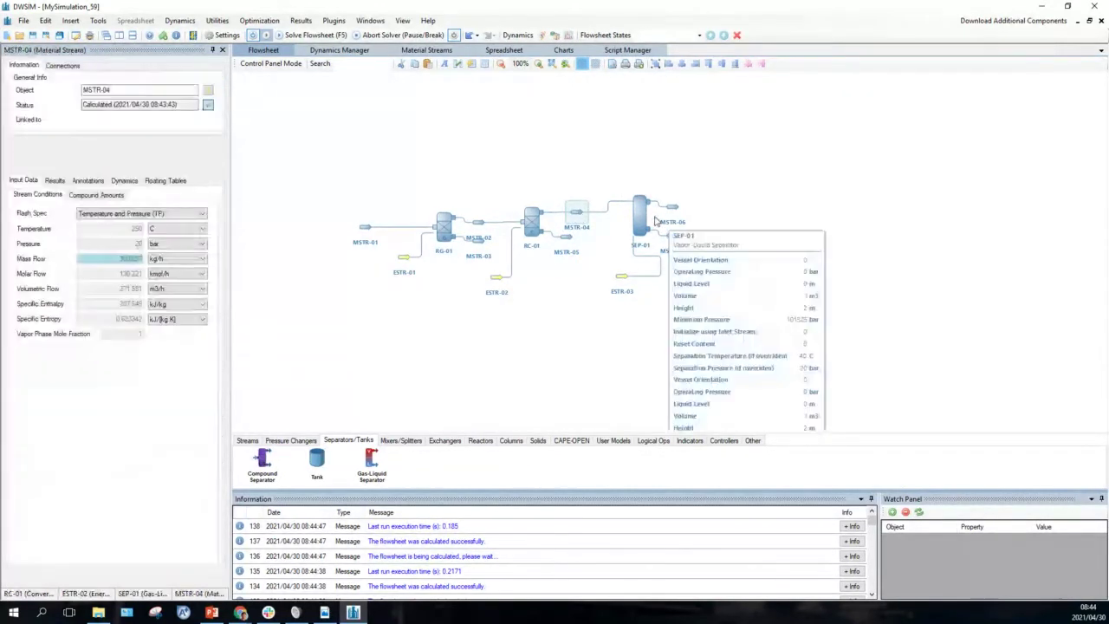
{"action": "mouse_move", "coordinate": [675, 238]}
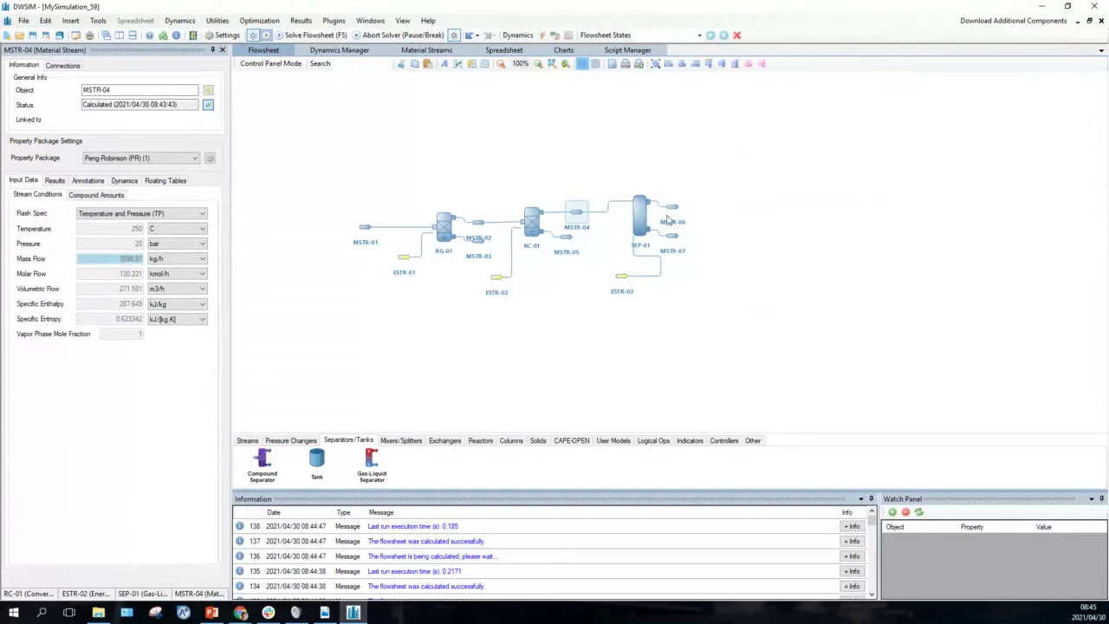
{"action": "mouse_move", "coordinate": [674, 210]}
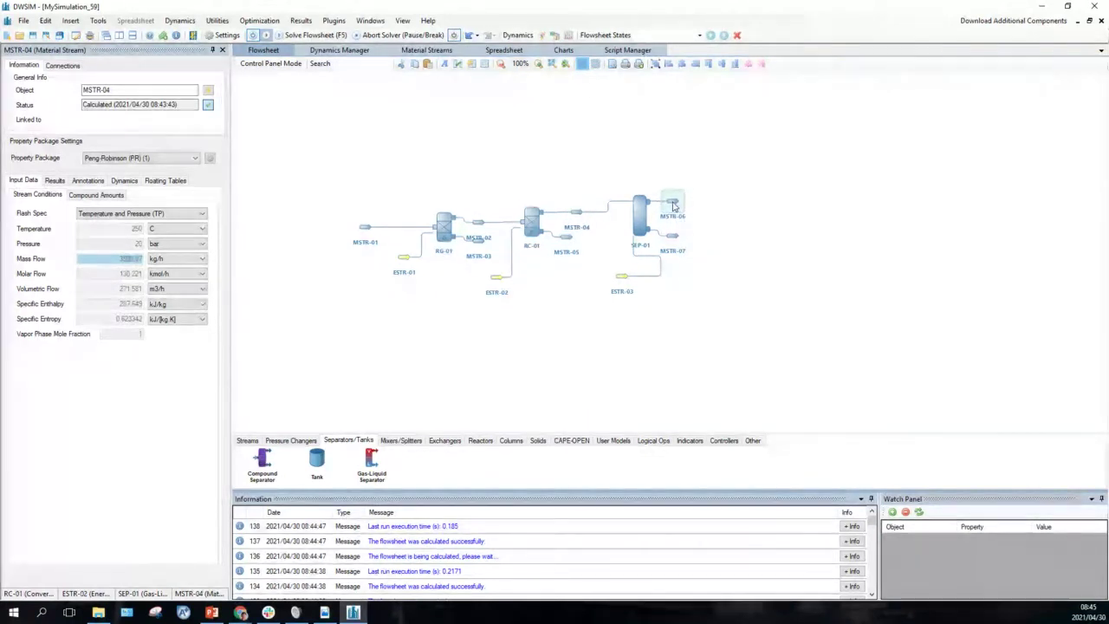
{"action": "left_click", "coordinate": [674, 205]}
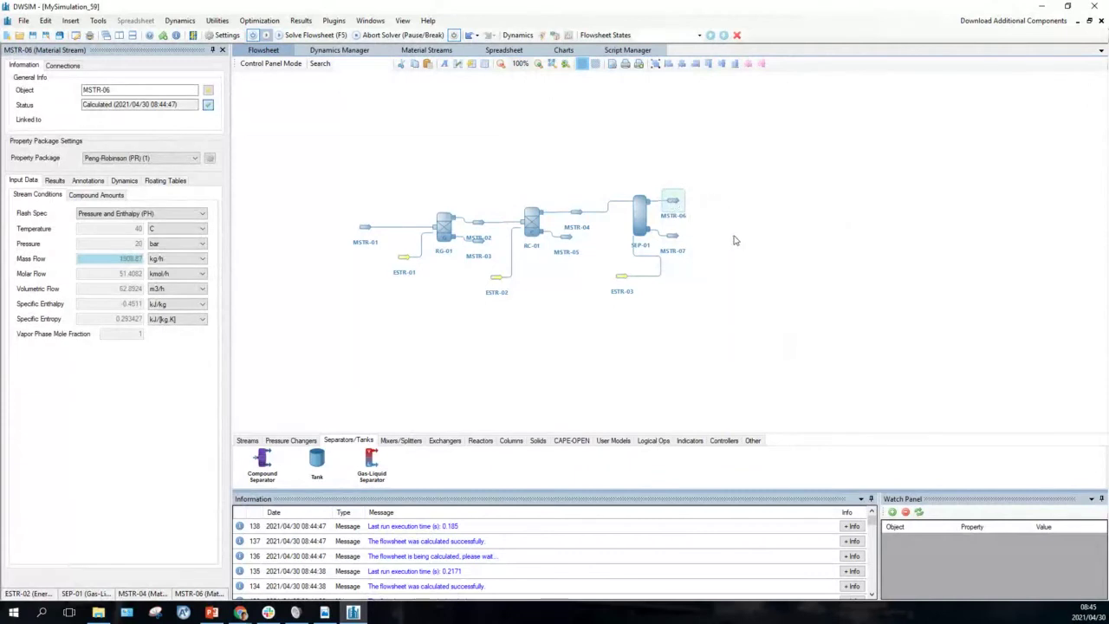
Add a shortcut column downstream of the separator, open its properties and move it up in line with MSTR-07
{"action": "left_click", "coordinate": [512, 441]}
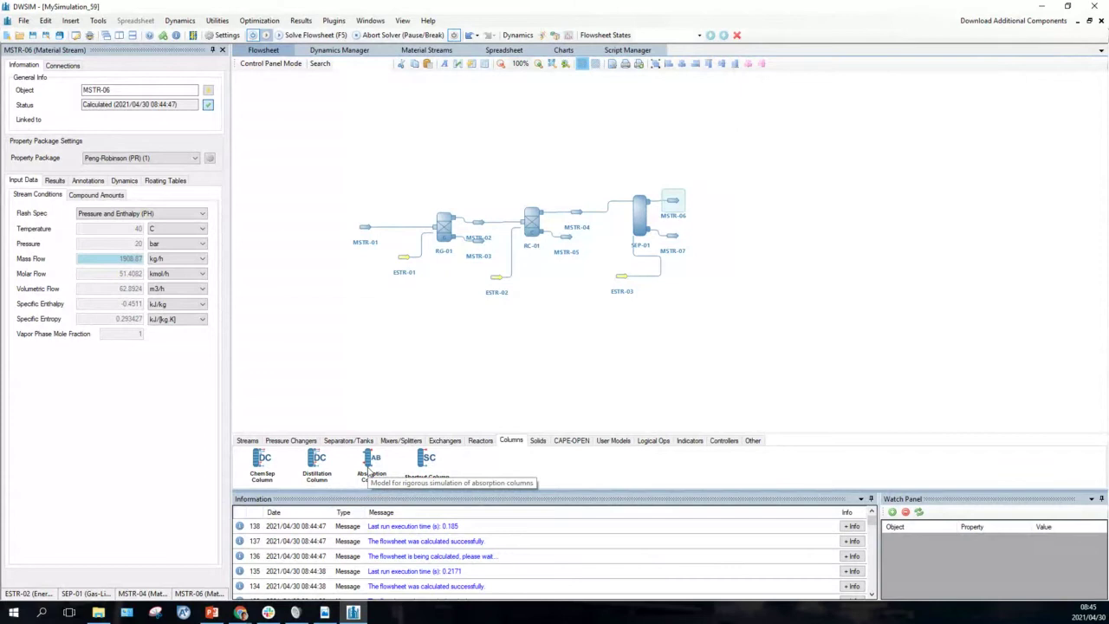
{"action": "mouse_move", "coordinate": [672, 205]}
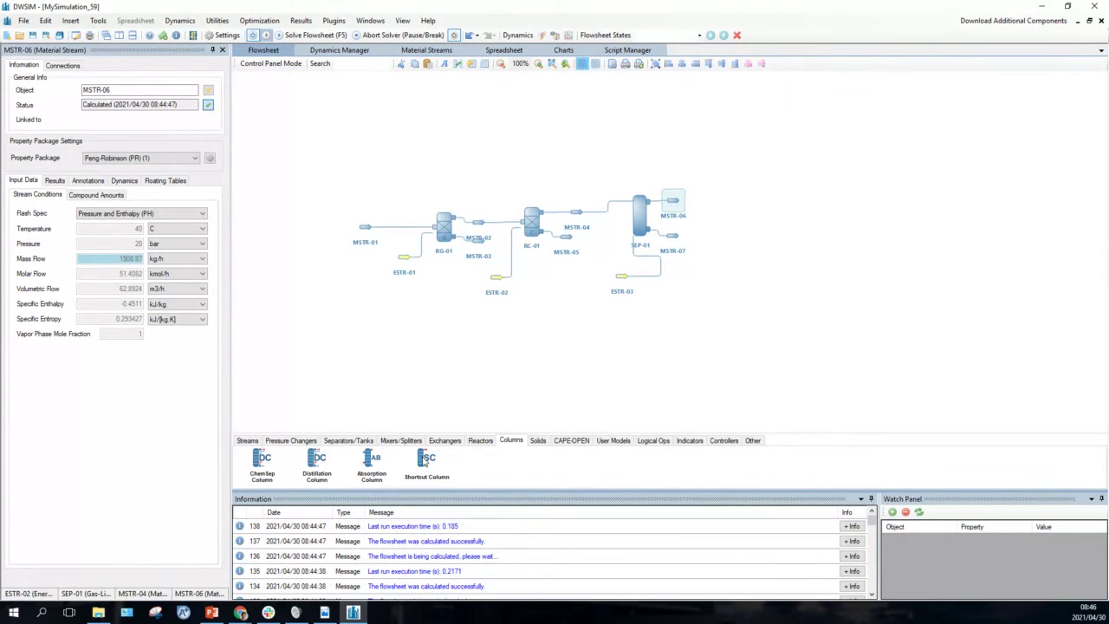
{"action": "left_click_drag", "start_coordinate": [423, 462], "coordinate": [737, 224]}
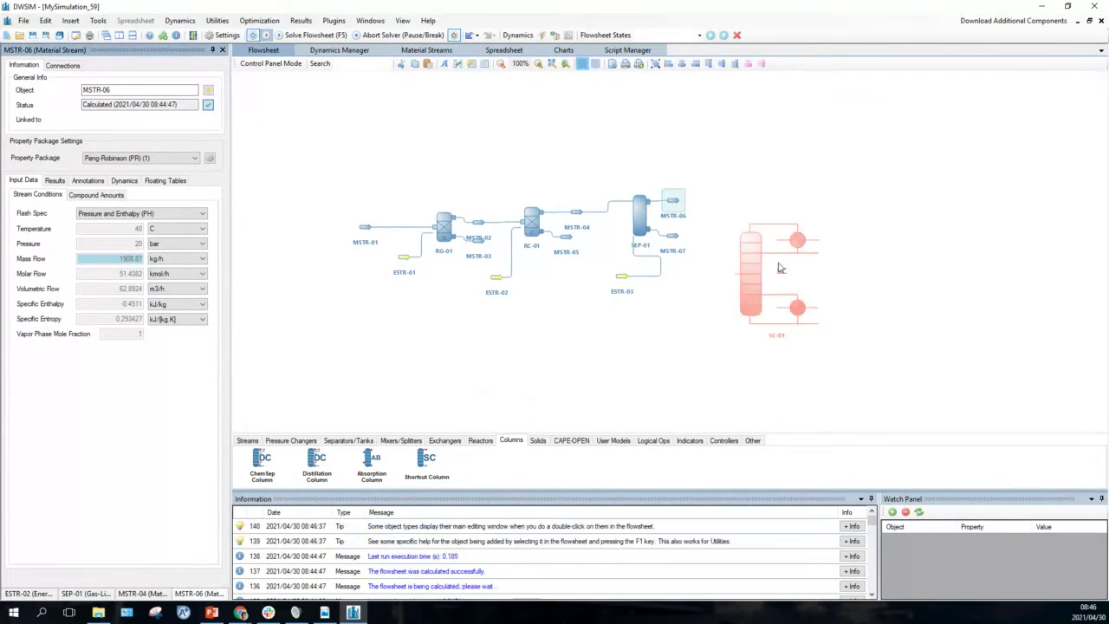
{"action": "left_click", "coordinate": [754, 282]}
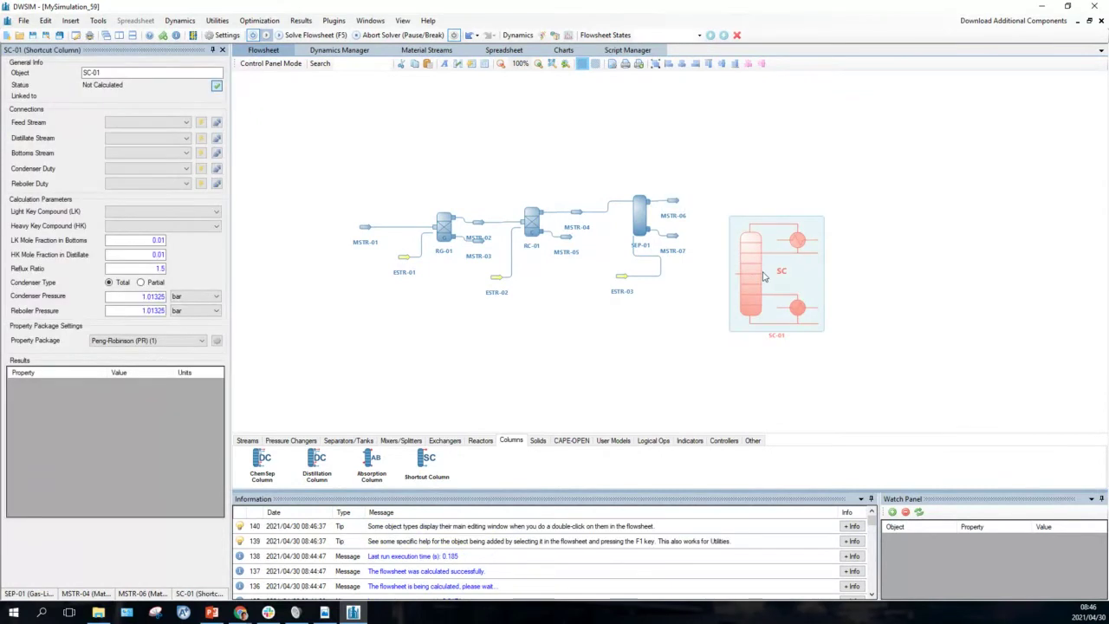
{"action": "left_click_drag", "start_coordinate": [766, 270], "coordinate": [762, 239]}
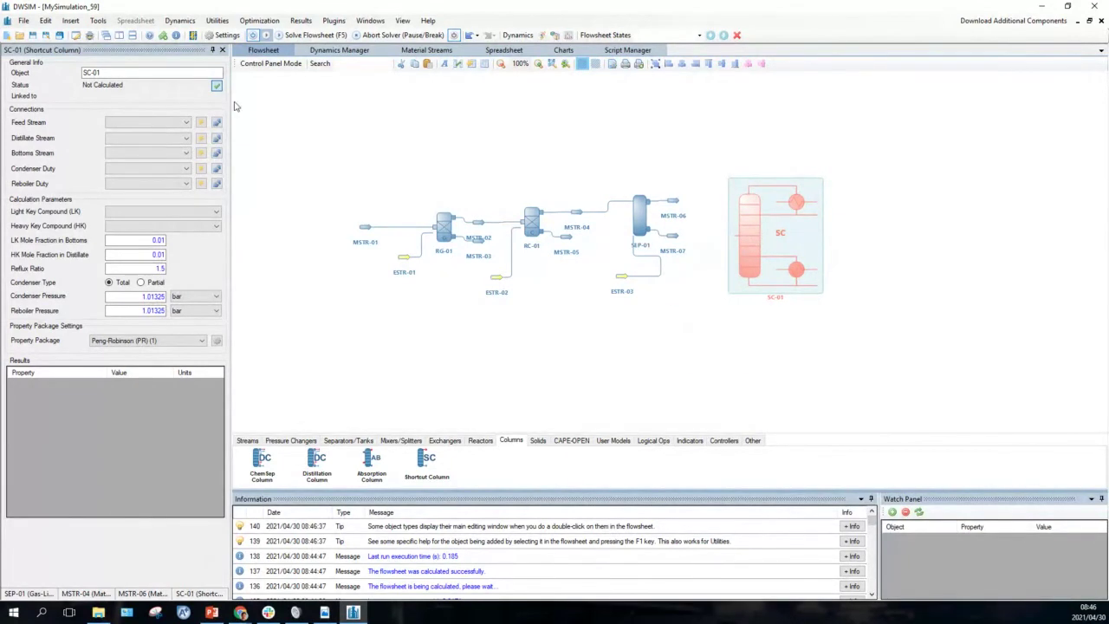
Connect MSTR-07 as the shortcut column's feed and create its distillate, bottoms, condenser duty and reboiler duty streams
{"action": "left_click", "coordinate": [186, 123]}
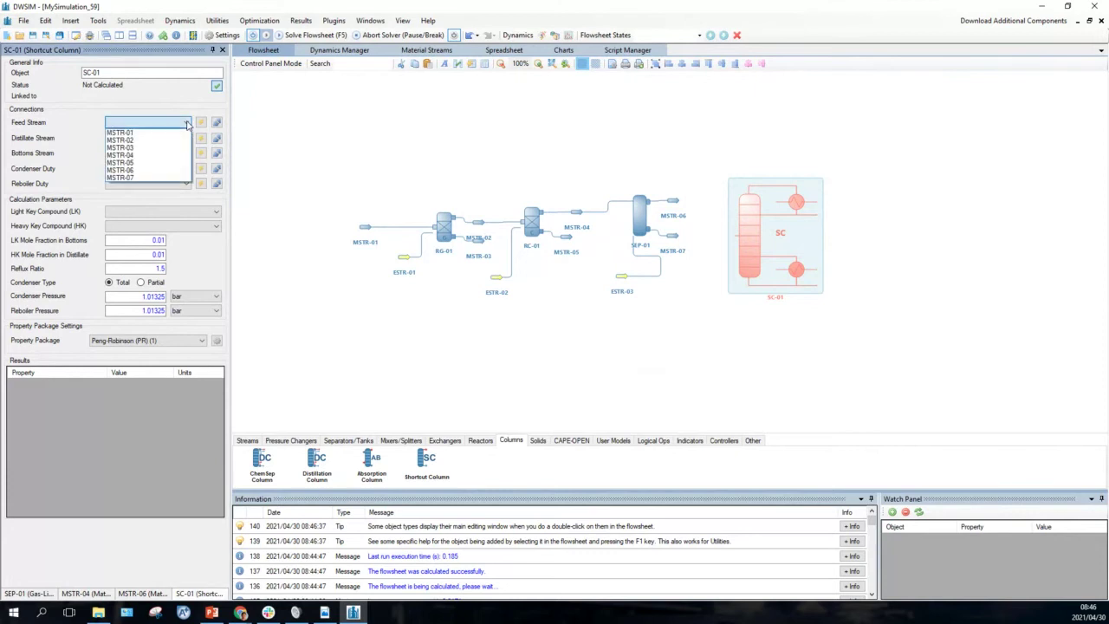
{"action": "left_click", "coordinate": [151, 177]}
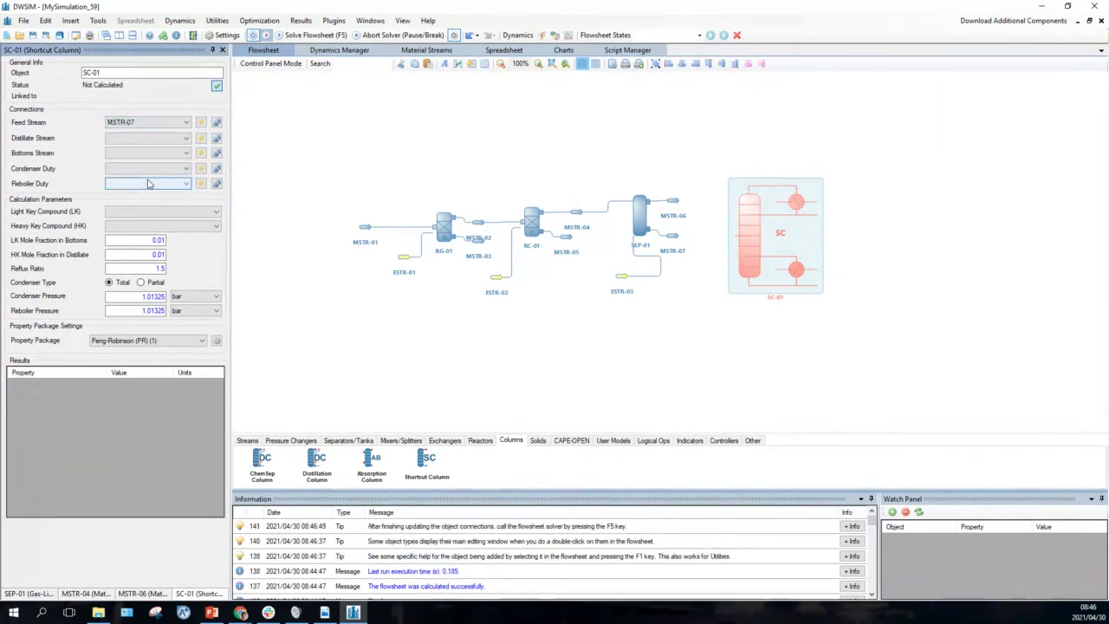
{"action": "left_click", "coordinate": [200, 138]}
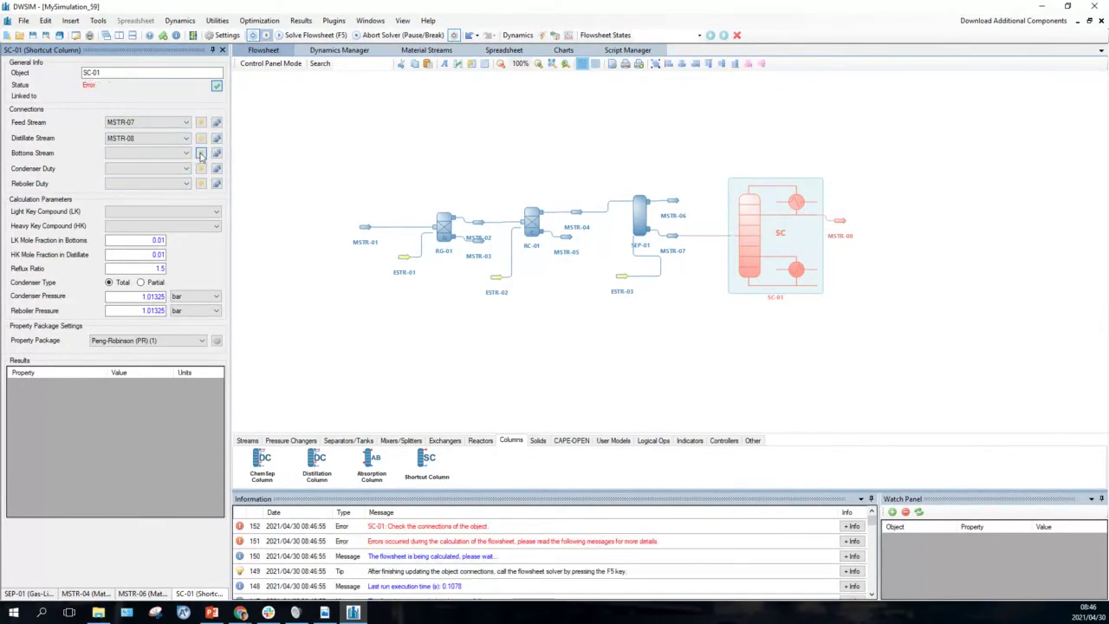
{"action": "left_click", "coordinate": [200, 152]}
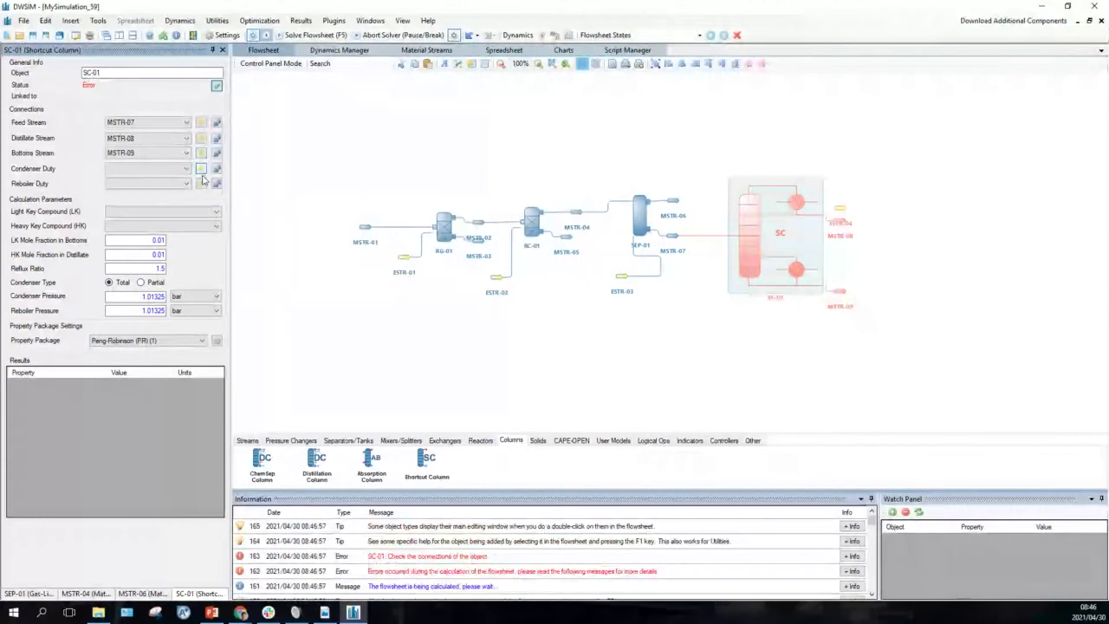
{"action": "left_click", "coordinate": [200, 169]}
{"action": "left_click", "coordinate": [201, 184]}
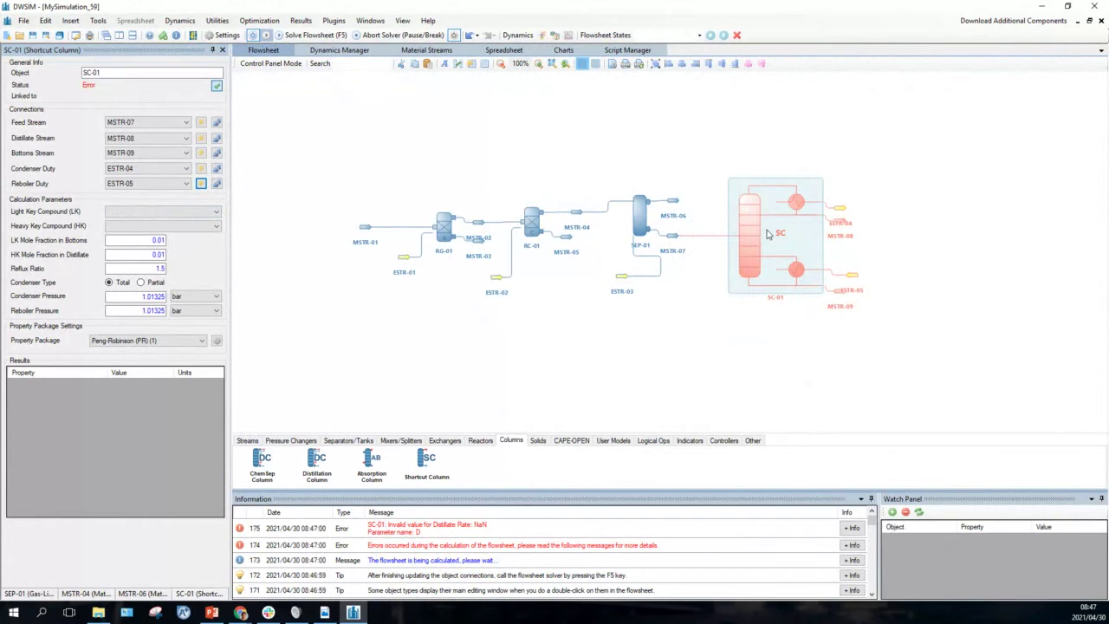
Tidy the layout around the shortcut column by nudging the column and spacing out MSTR-07 and the column's outlet and energy streams
{"action": "left_click_drag", "start_coordinate": [763, 231], "coordinate": [766, 227]}
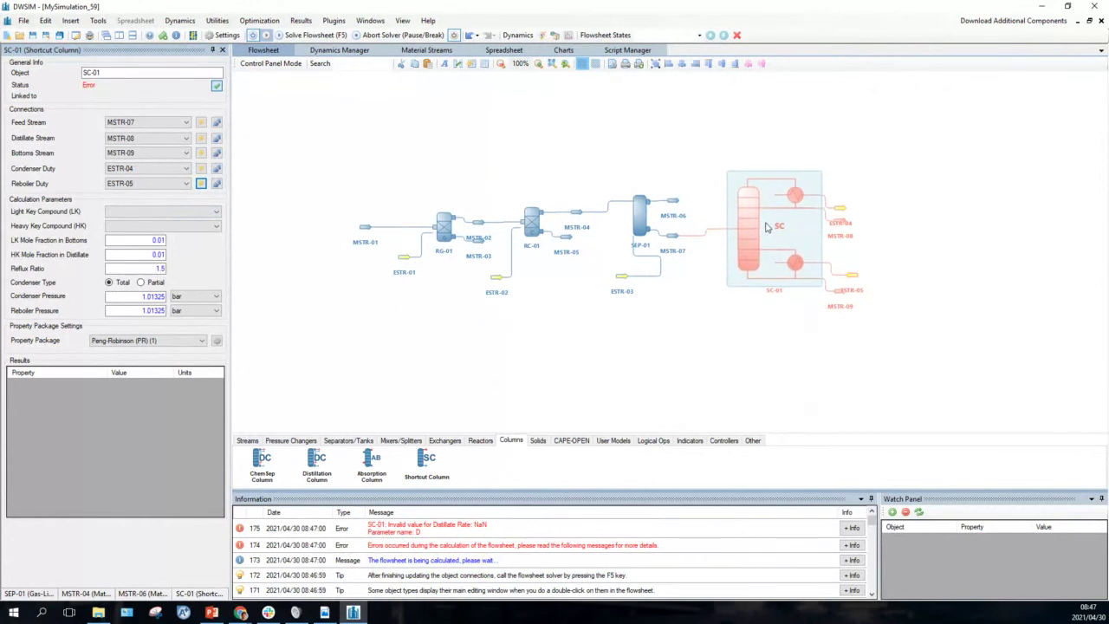
{"action": "left_click_drag", "start_coordinate": [675, 234], "coordinate": [698, 232]}
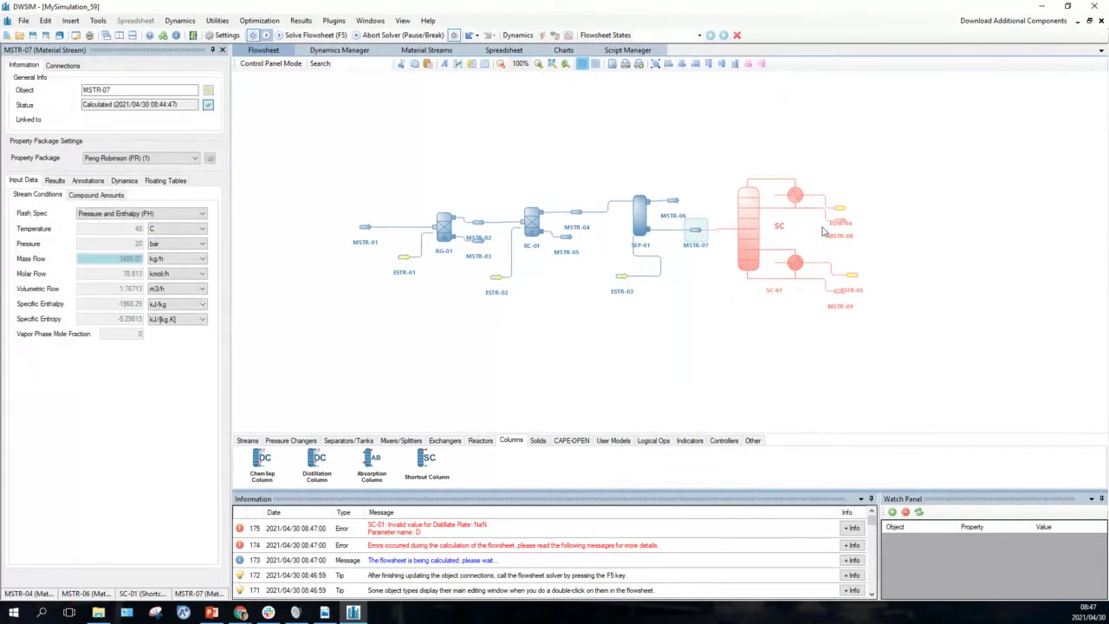
{"action": "left_click_drag", "start_coordinate": [841, 209], "coordinate": [840, 180]}
{"action": "left_click_drag", "start_coordinate": [855, 277], "coordinate": [843, 312]}
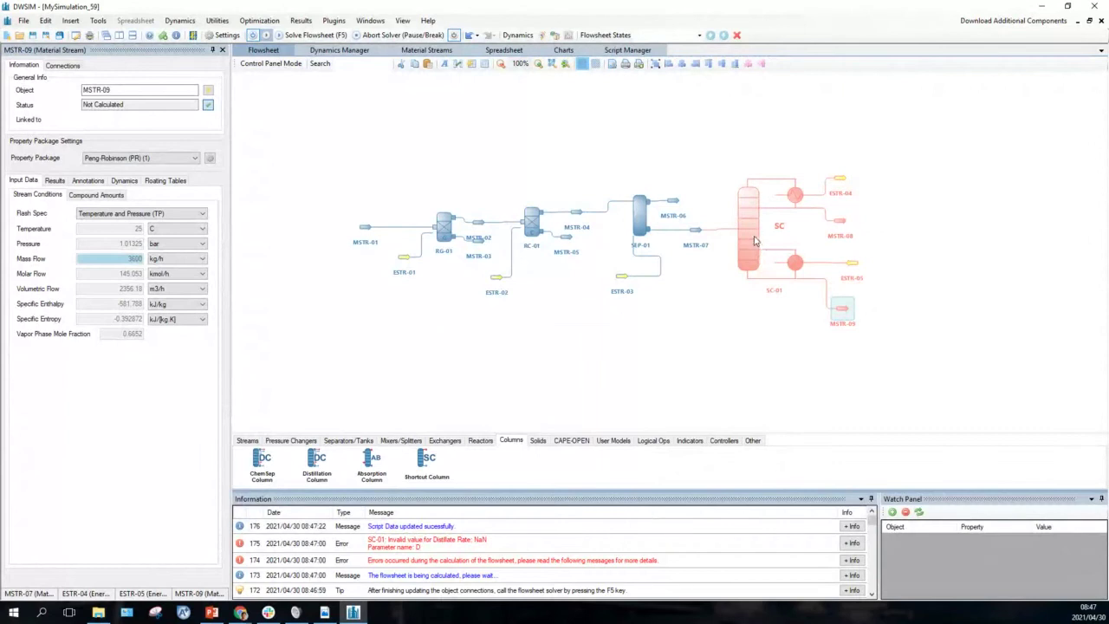
Move energy stream ESTR-03 closer beneath the gas-liquid separator to straighten its connection
{"action": "left_click", "coordinate": [754, 241]}
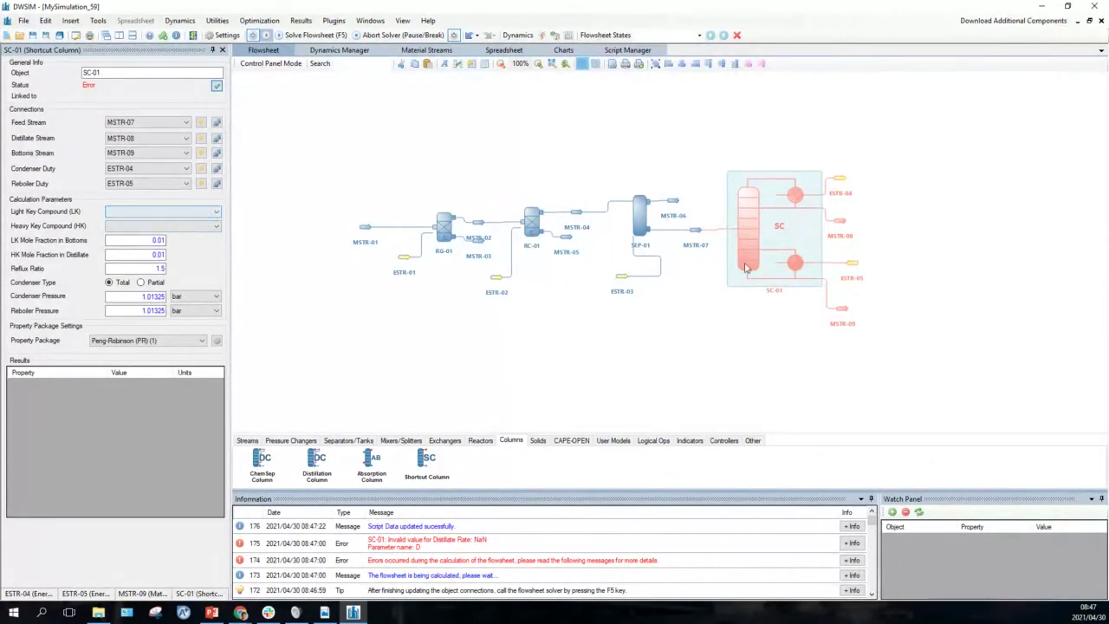
{"action": "mouse_move", "coordinate": [643, 204]}
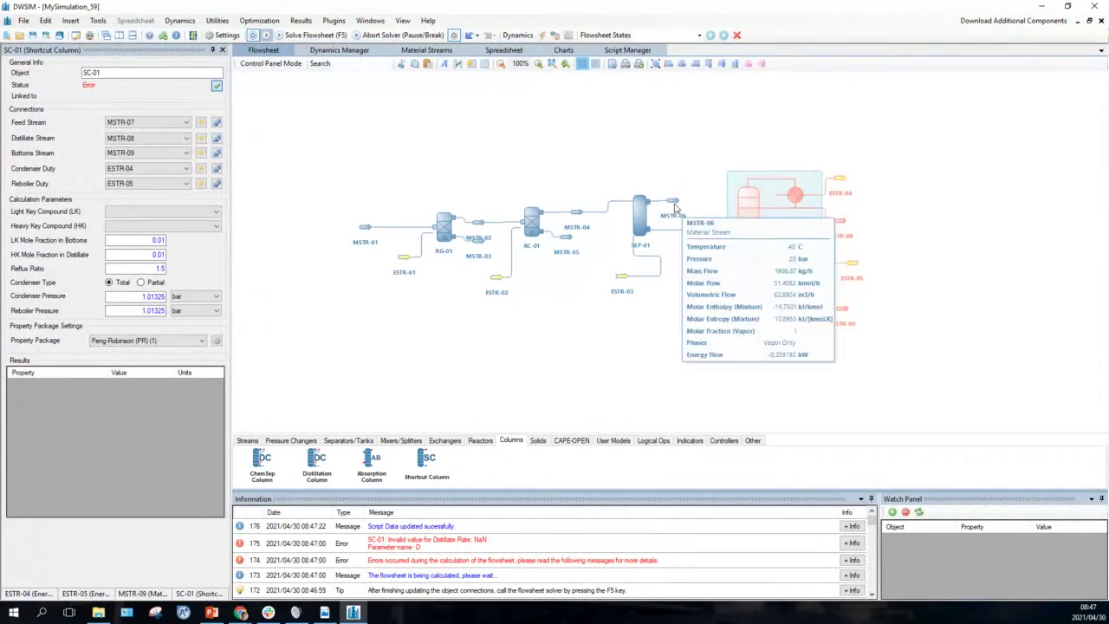
{"action": "mouse_move", "coordinate": [637, 224]}
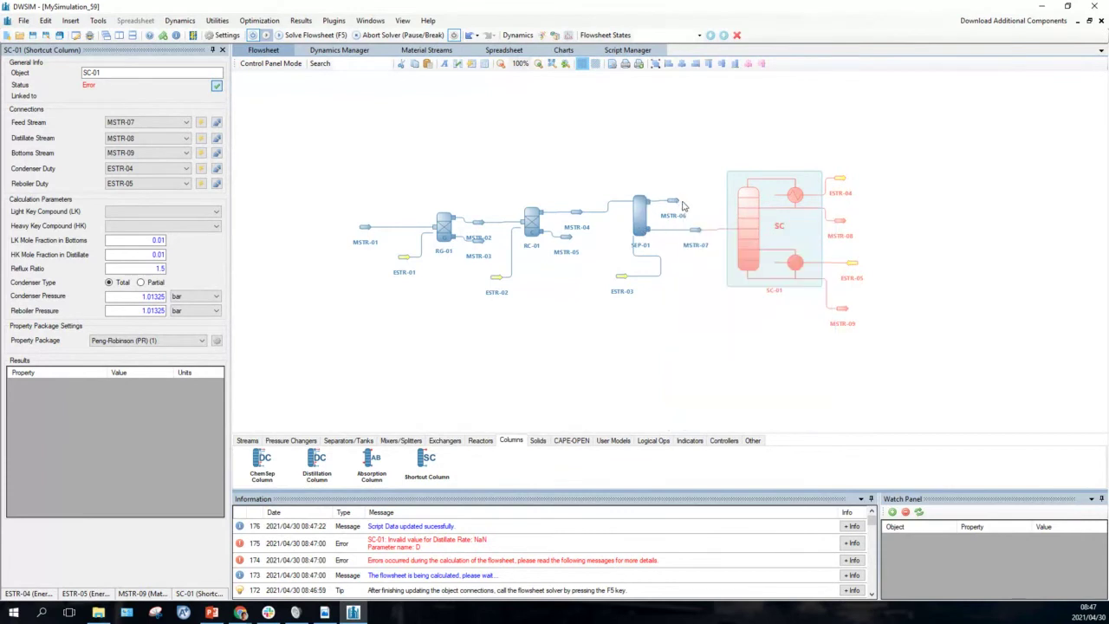
{"action": "left_click_drag", "start_coordinate": [623, 277], "coordinate": [612, 263]}
{"action": "mouse_move", "coordinate": [644, 234]}
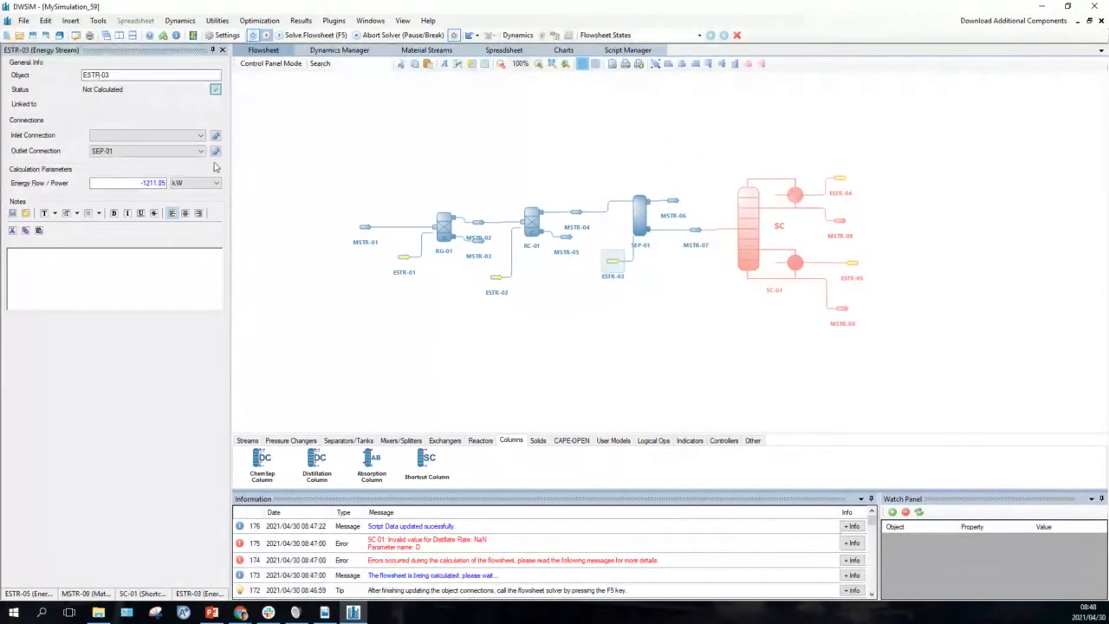
Open the shortcut column's properties and set Methanol as the light key compound and Water as the heavy key compound
{"action": "left_click", "coordinate": [750, 228]}
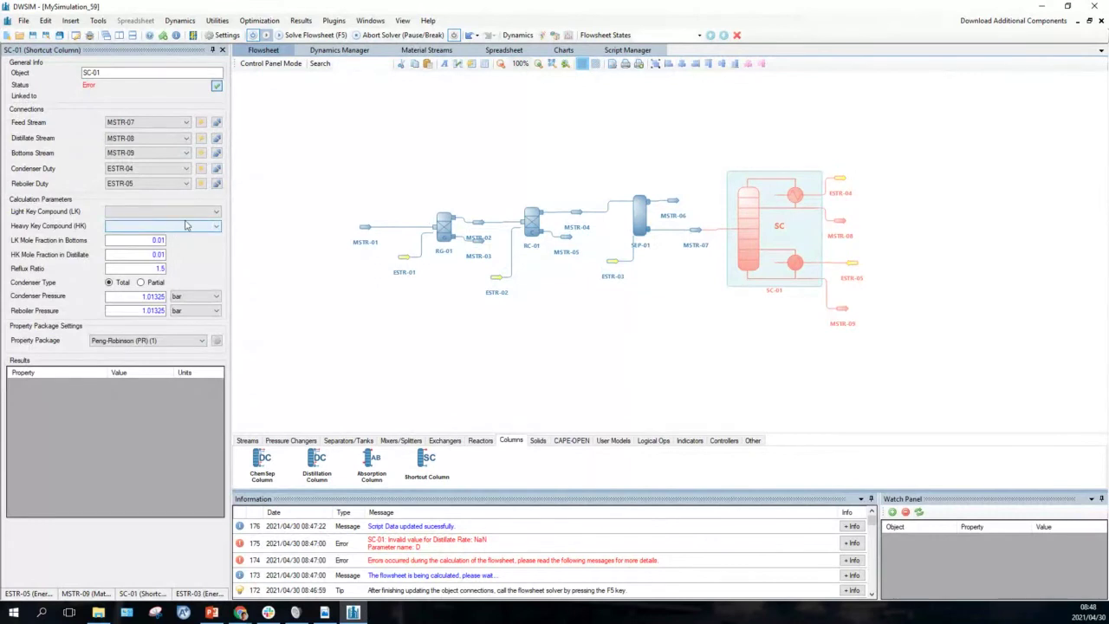
{"action": "left_click", "coordinate": [217, 215]}
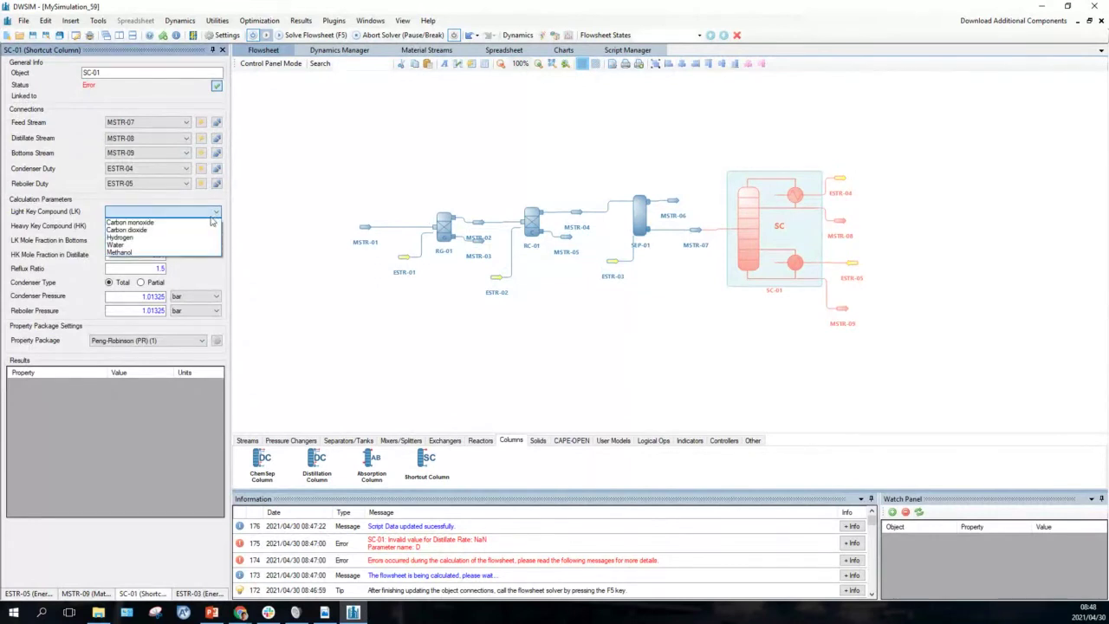
{"action": "left_click", "coordinate": [152, 252]}
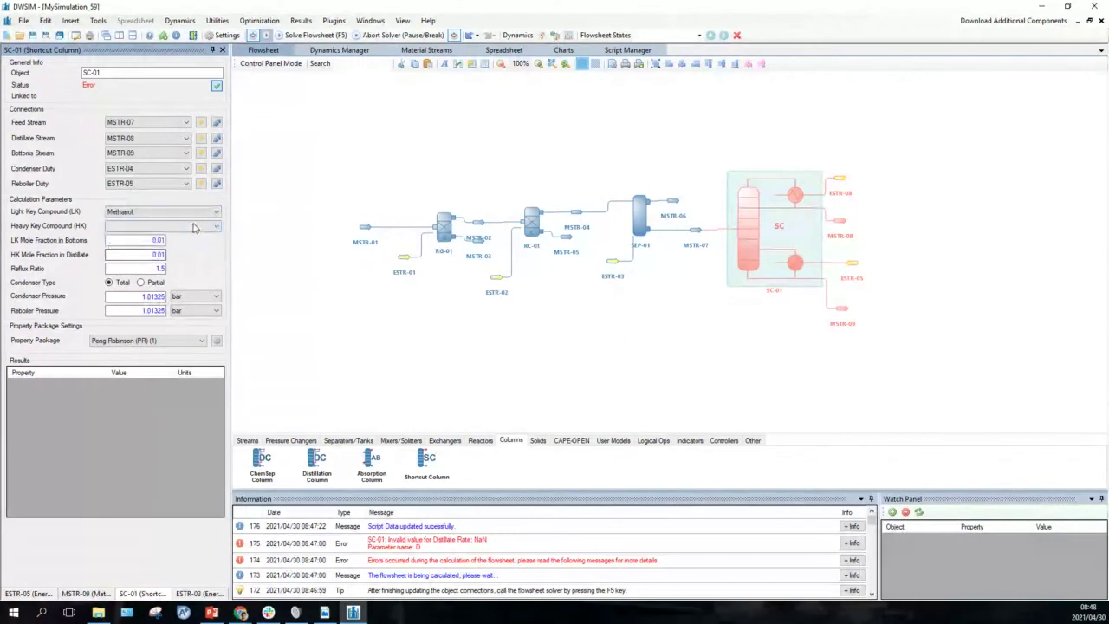
{"action": "left_click", "coordinate": [211, 227]}
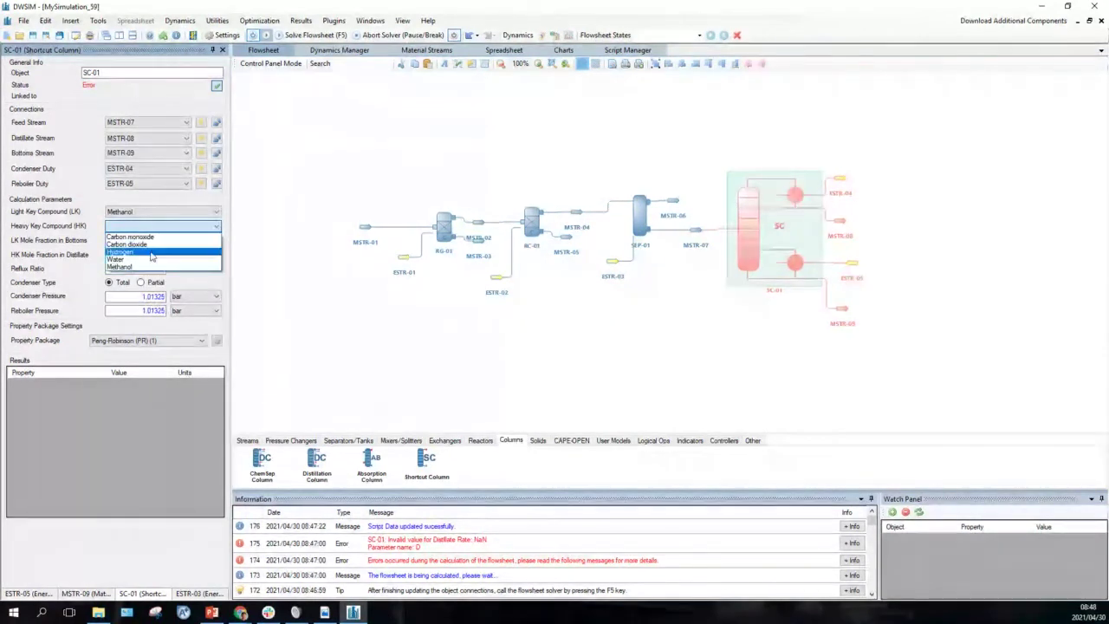
{"action": "left_click", "coordinate": [132, 259]}
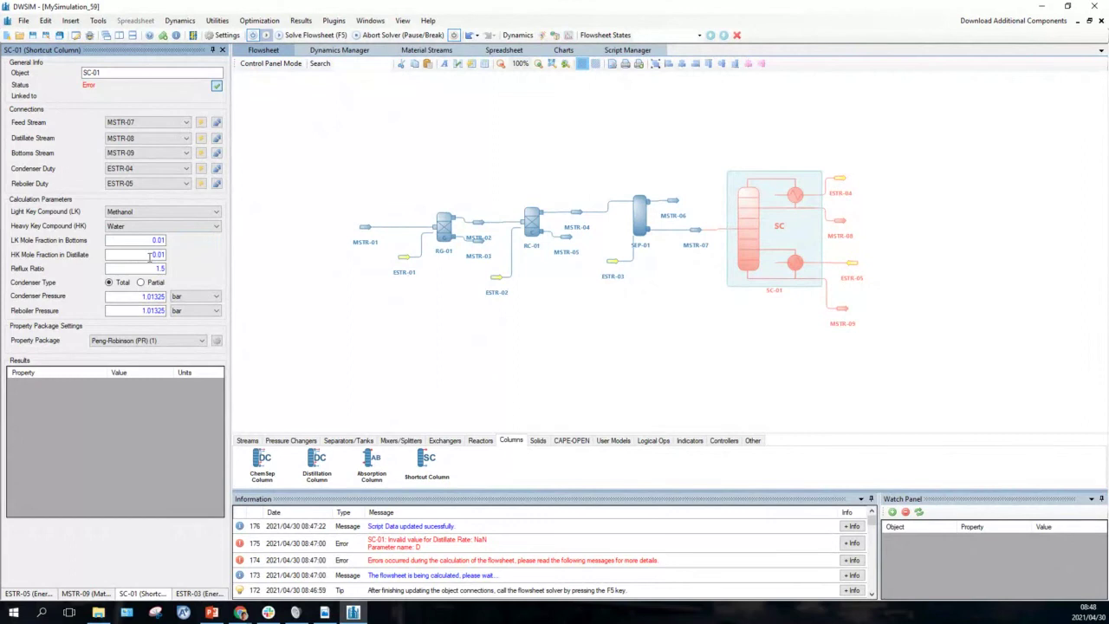
Review the shortcut column's key mole fraction specifications and try to set its reflux ratio to 1
{"action": "left_click", "coordinate": [150, 254]}
{"action": "left_click", "coordinate": [147, 240]}
{"action": "left_click", "coordinate": [149, 252]}
{"action": "left_click", "coordinate": [161, 240]}
{"action": "left_click", "coordinate": [151, 254]}
{"action": "left_click", "coordinate": [157, 268]}
{"action": "double_click", "coordinate": [157, 268]}
{"action": "type", "text": "1"}
{"action": "left_click", "coordinate": [161, 241]}
Set the shortcut column's condenser and reboiler pressures to 1 bar each and recalculate the flowsheet
{"action": "left_click", "coordinate": [146, 297]}
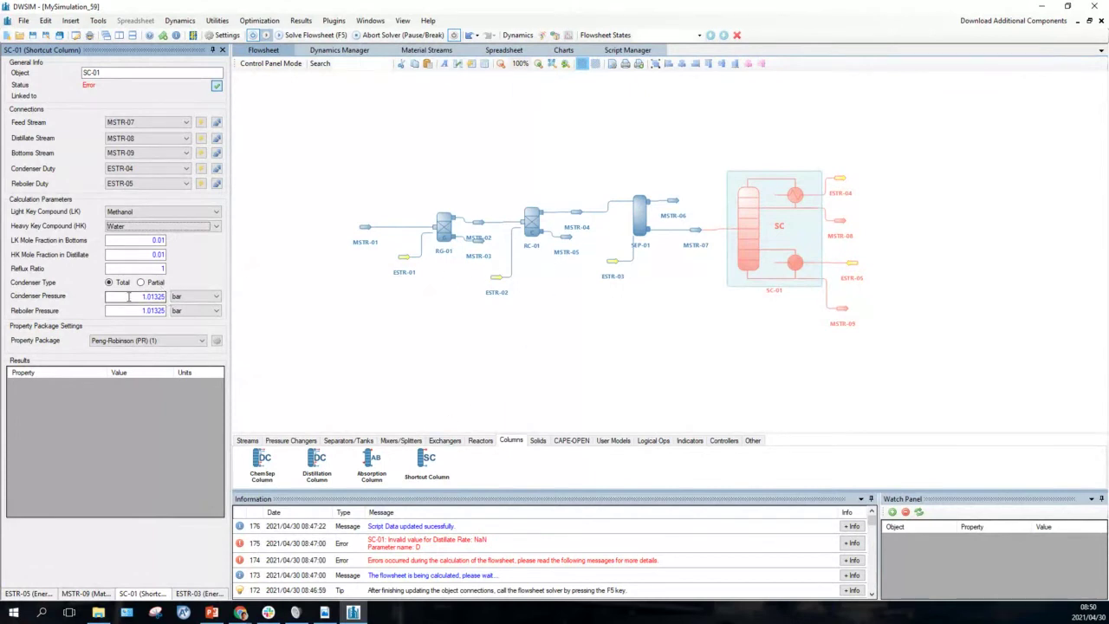
{"action": "left_click_drag", "start_coordinate": [141, 296], "coordinate": [212, 296]}
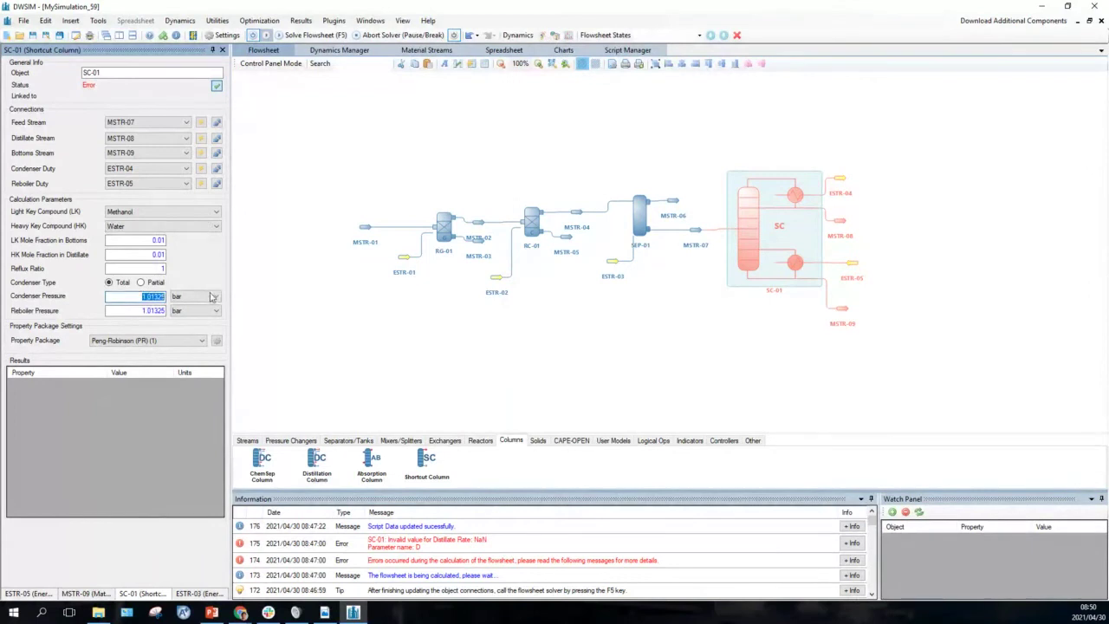
{"action": "type", "text": "1"}
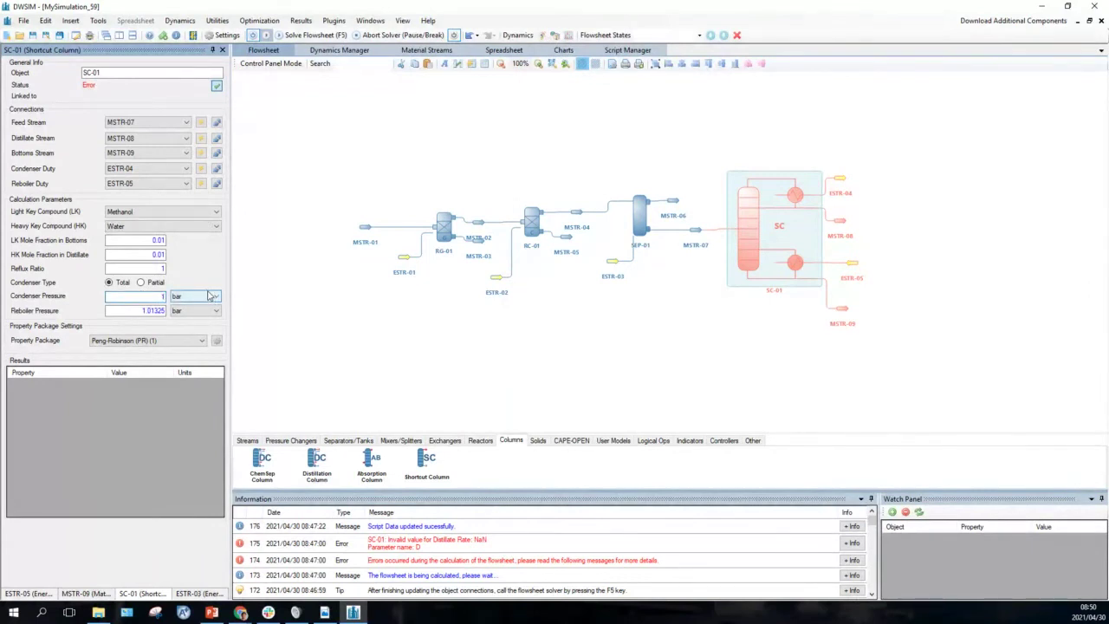
{"action": "key", "text": "Return"}
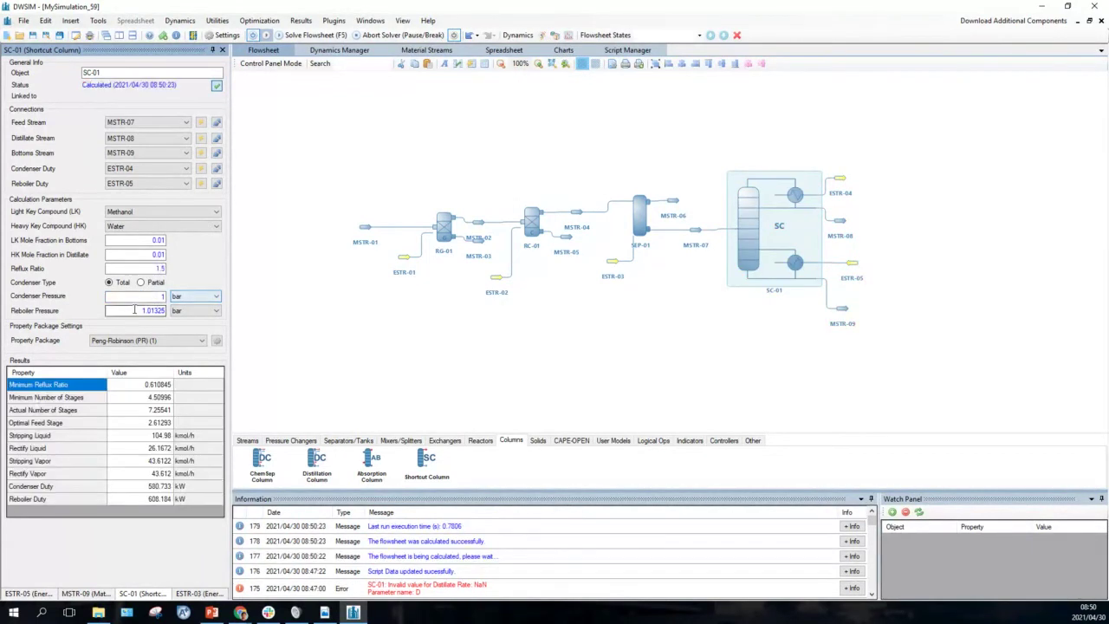
{"action": "left_click_drag", "start_coordinate": [135, 309], "coordinate": [175, 305]}
{"action": "type", "text": "1"}
{"action": "key", "text": "Return"}
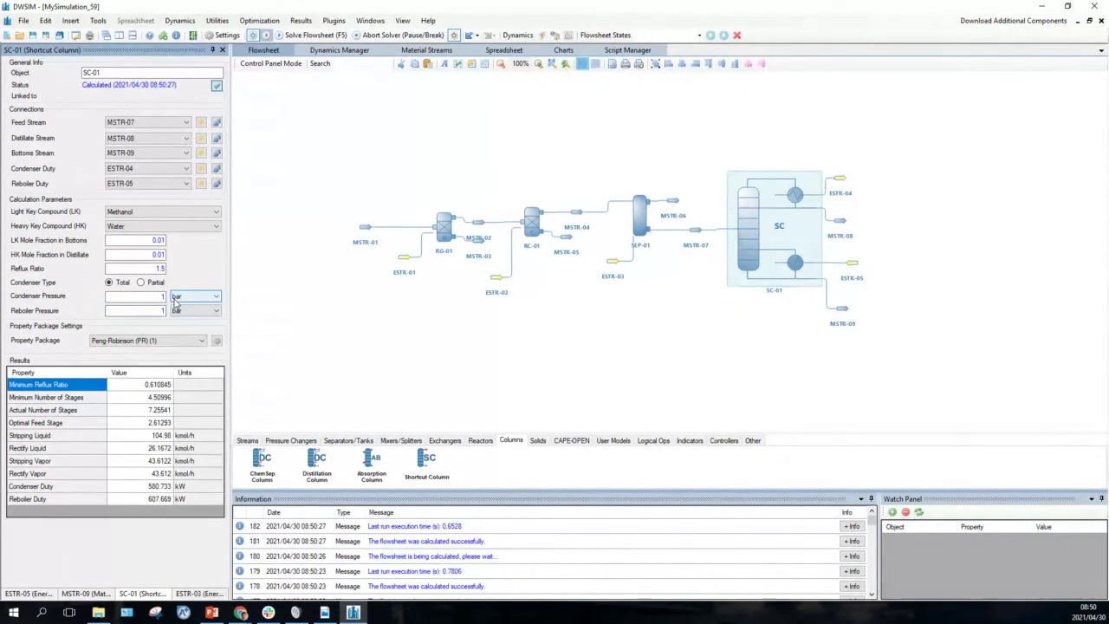
Examine the shortcut column's results and the conditions and compositions of distillate MSTR-08, feed MSTR-07 and upstream stream MSTR-04
{"action": "mouse_move", "coordinate": [808, 266]}
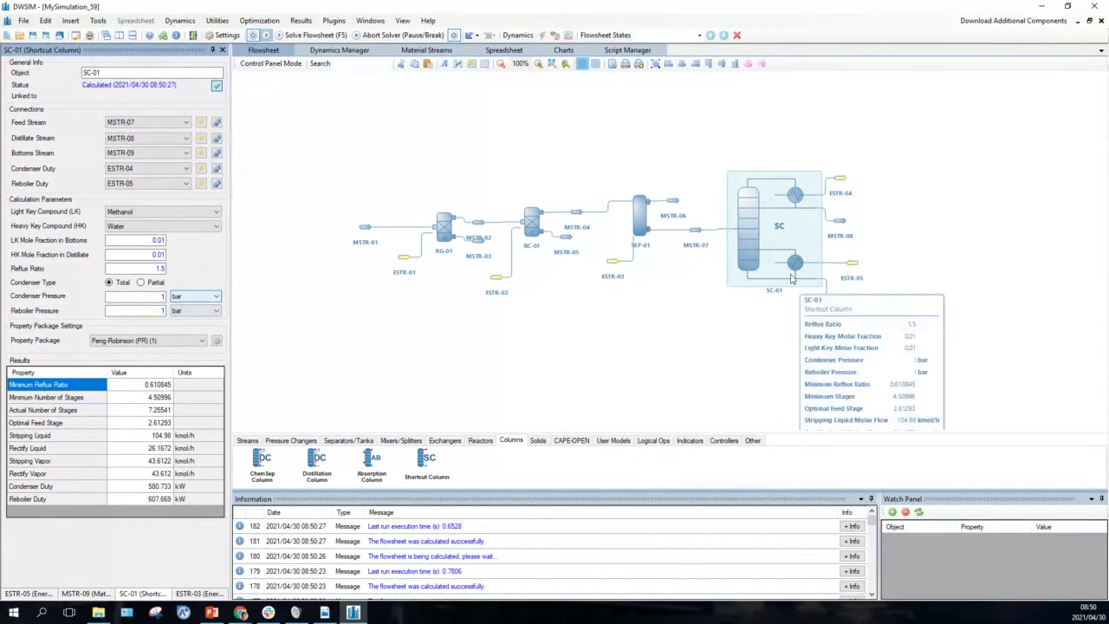
{"action": "mouse_move", "coordinate": [840, 224]}
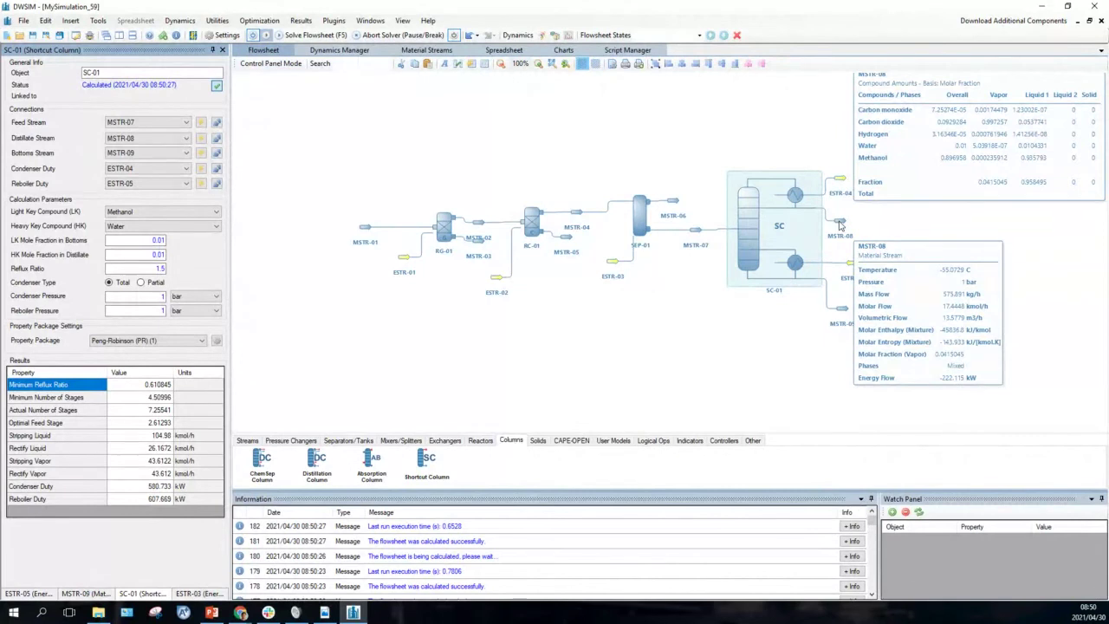
{"action": "mouse_move", "coordinate": [798, 228]}
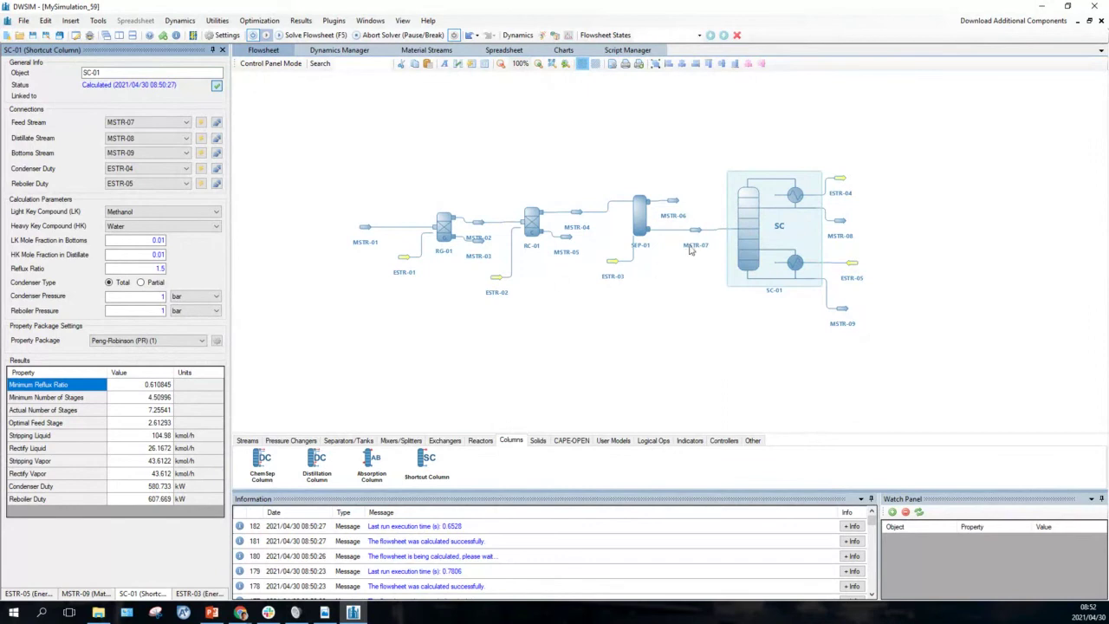
{"action": "mouse_move", "coordinate": [693, 236]}
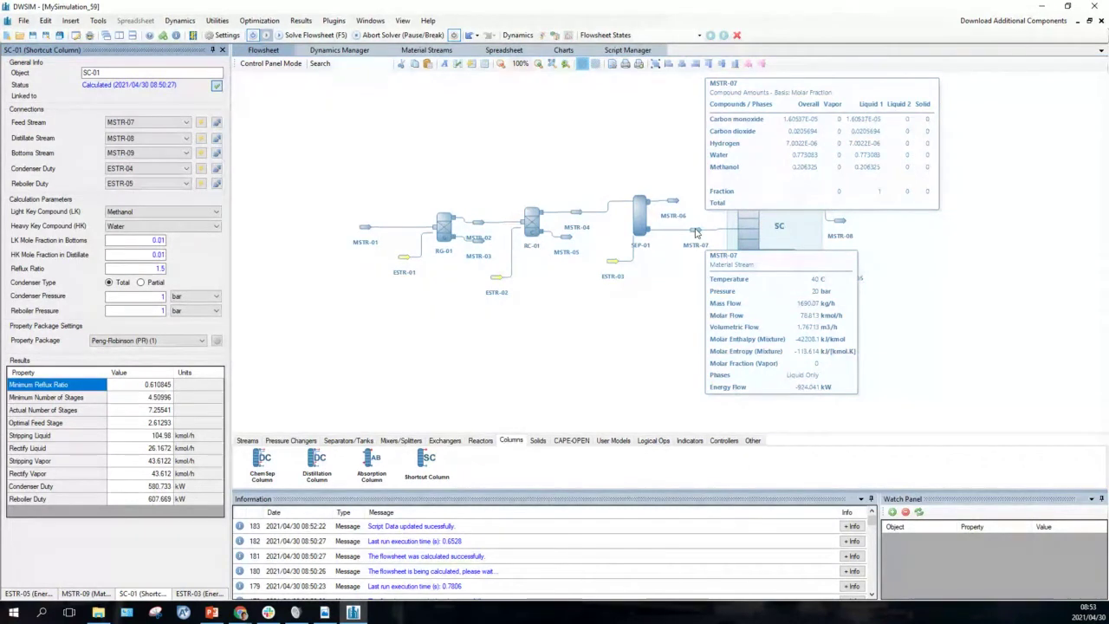
{"action": "mouse_move", "coordinate": [477, 227]}
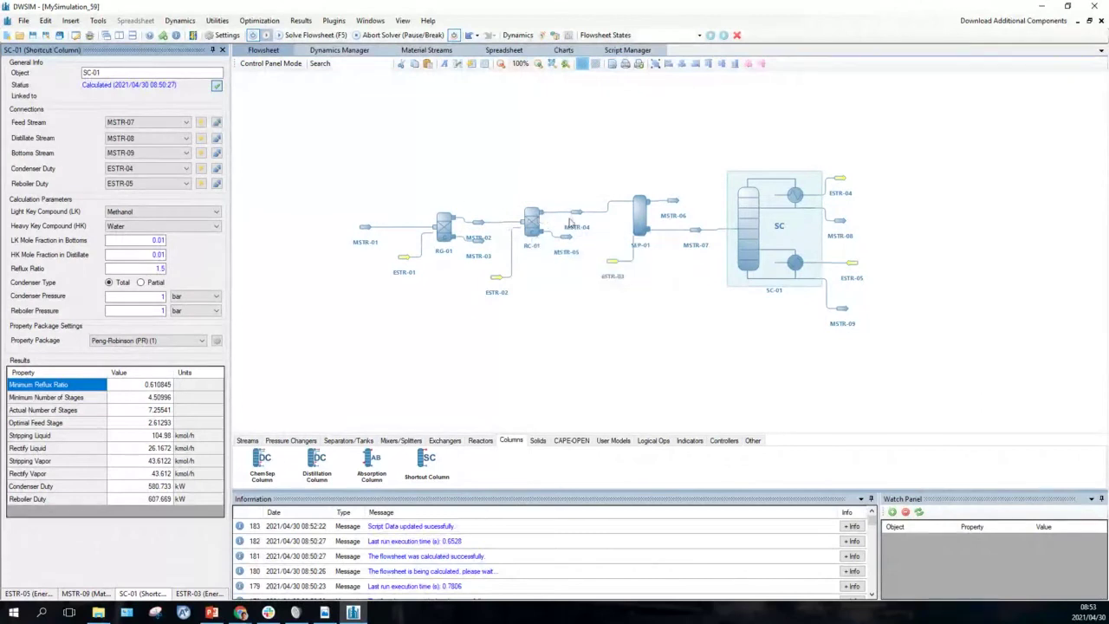
{"action": "mouse_move", "coordinate": [575, 218]}
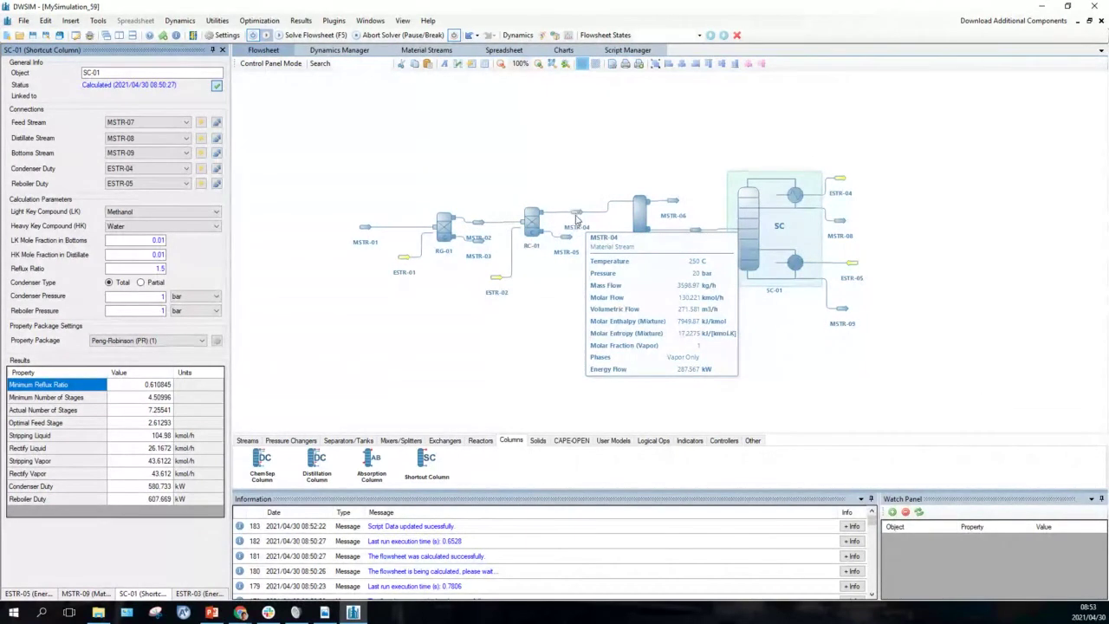
{"action": "scroll", "coordinate": [599, 159], "scroll_direction": "up", "scroll_amount": 1}
{"action": "mouse_move", "coordinate": [572, 274]}
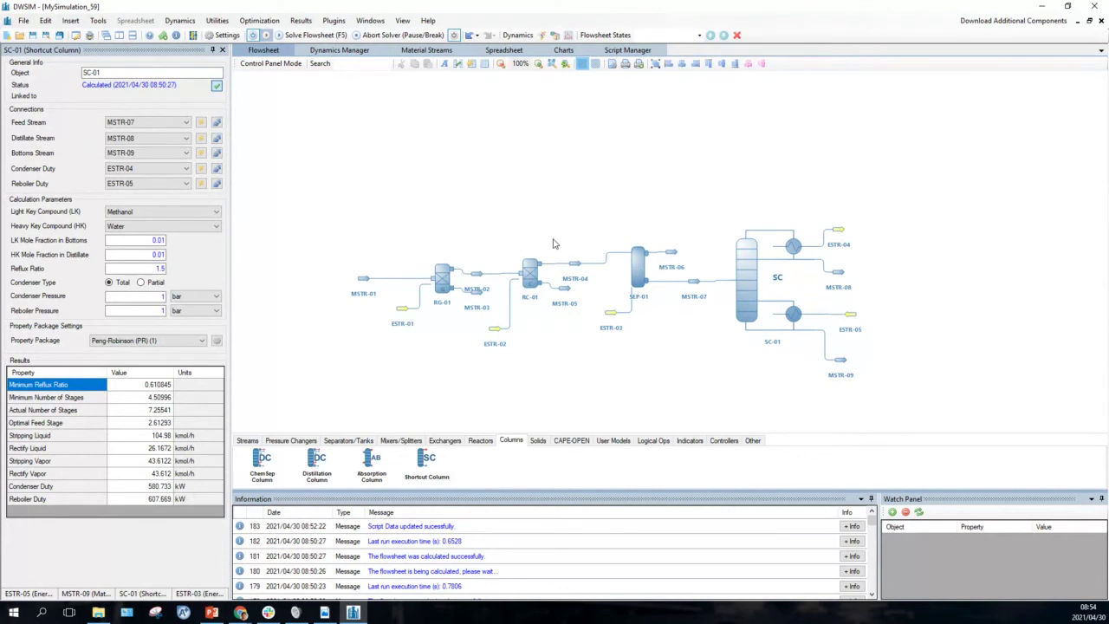
{"action": "mouse_move", "coordinate": [531, 280]}
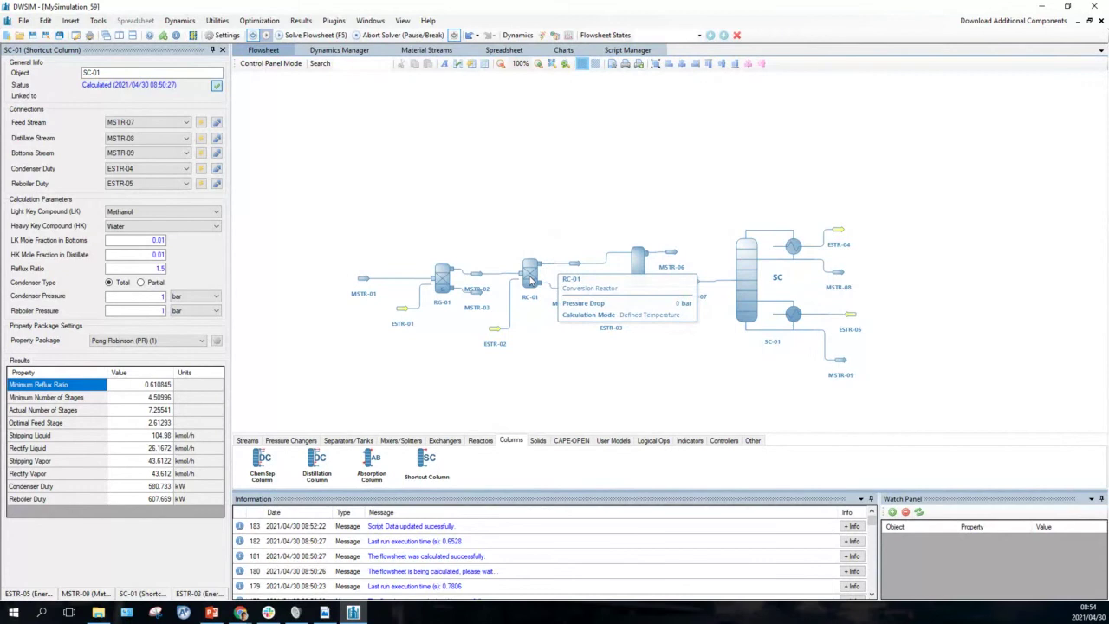
{"action": "mouse_move", "coordinate": [765, 262]}
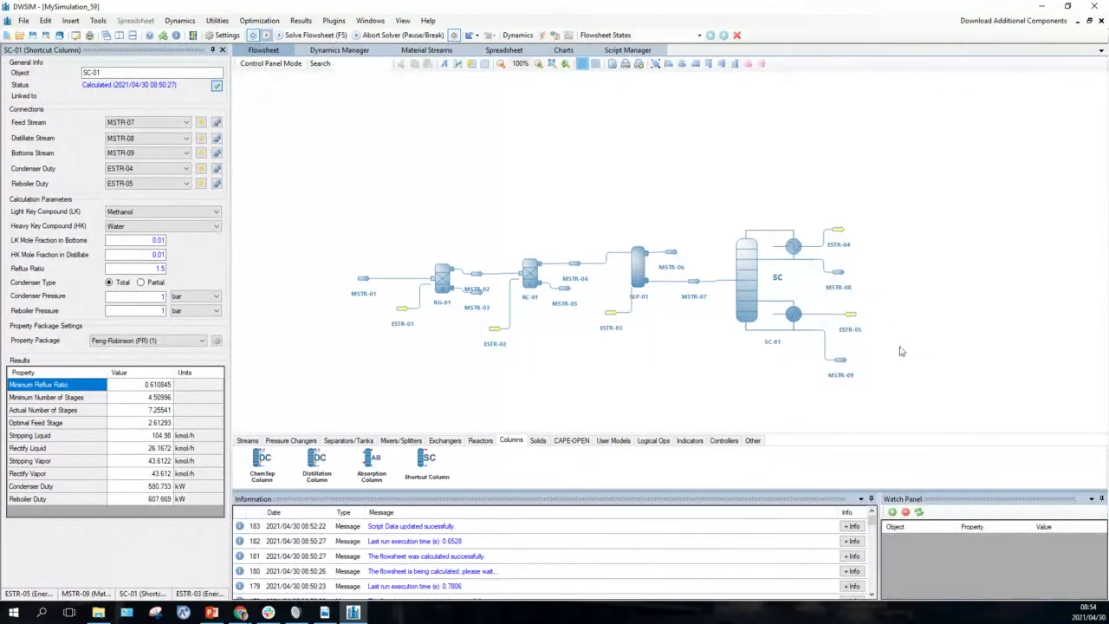
{"action": "mouse_move", "coordinate": [840, 279]}
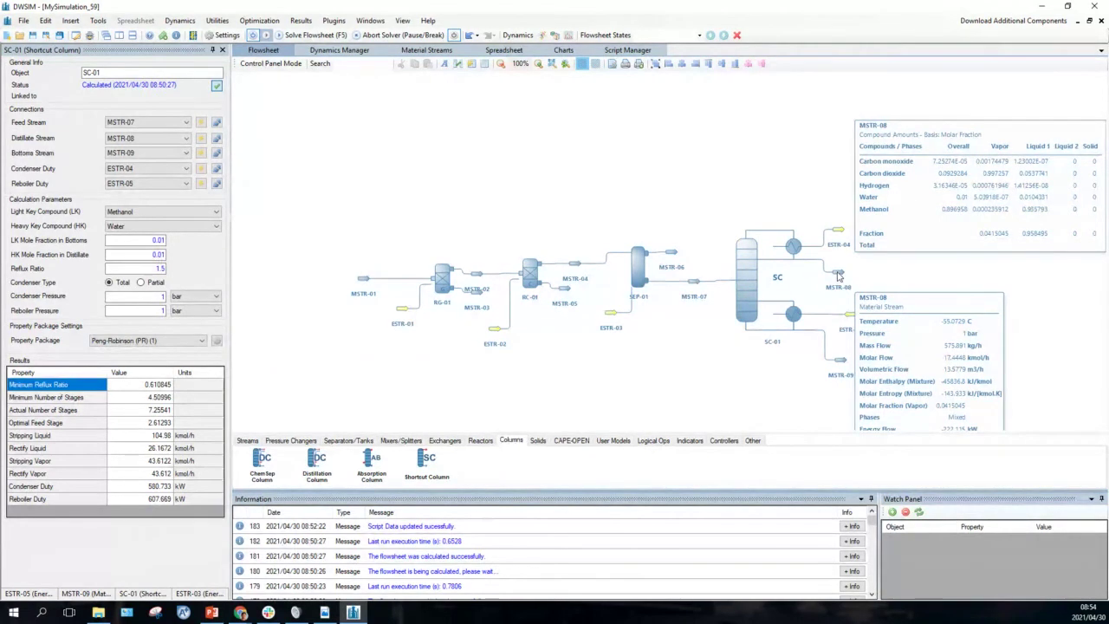
{"action": "mouse_move", "coordinate": [459, 295]}
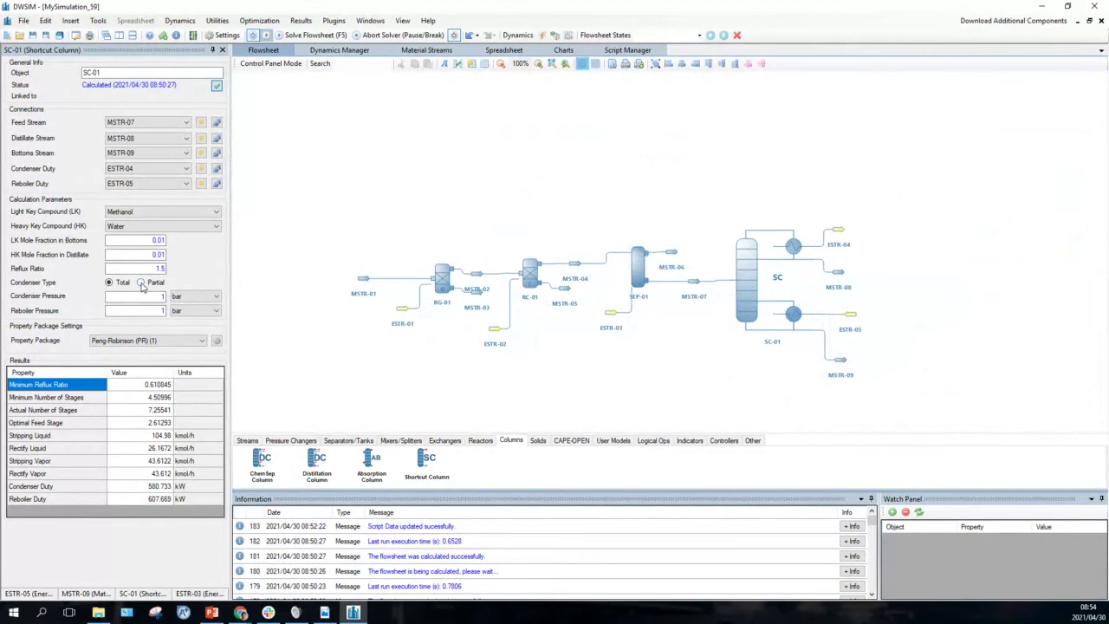
{"action": "mouse_move", "coordinate": [837, 234]}
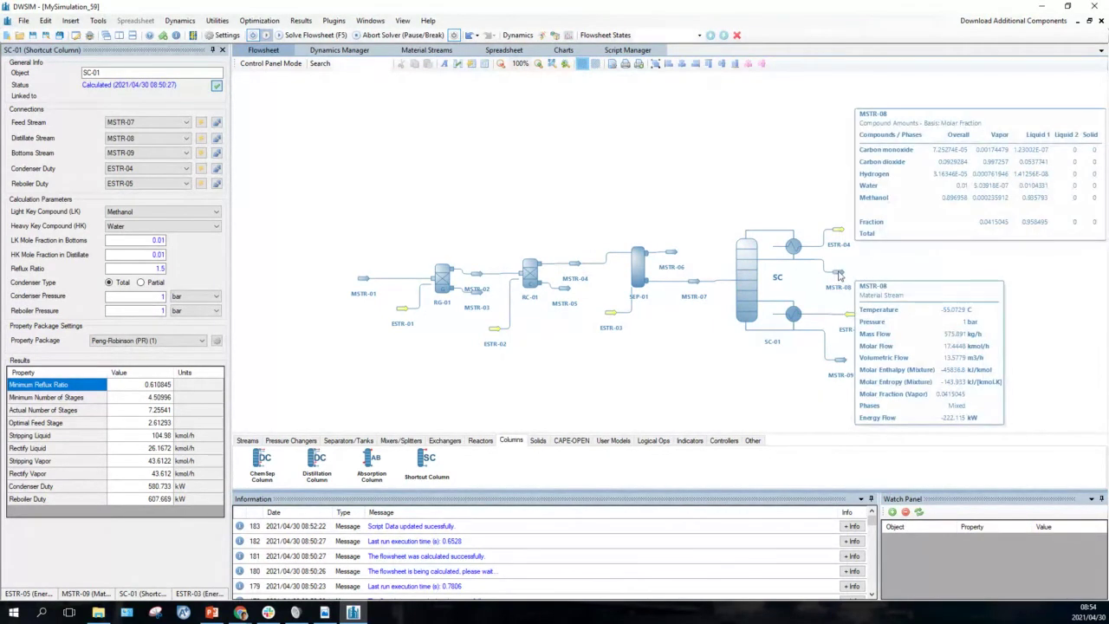
Move distillate stream MSTR-08 slightly up to straighten its connection and open its properties to check the stream conditions
{"action": "left_click_drag", "start_coordinate": [838, 275], "coordinate": [843, 264]}
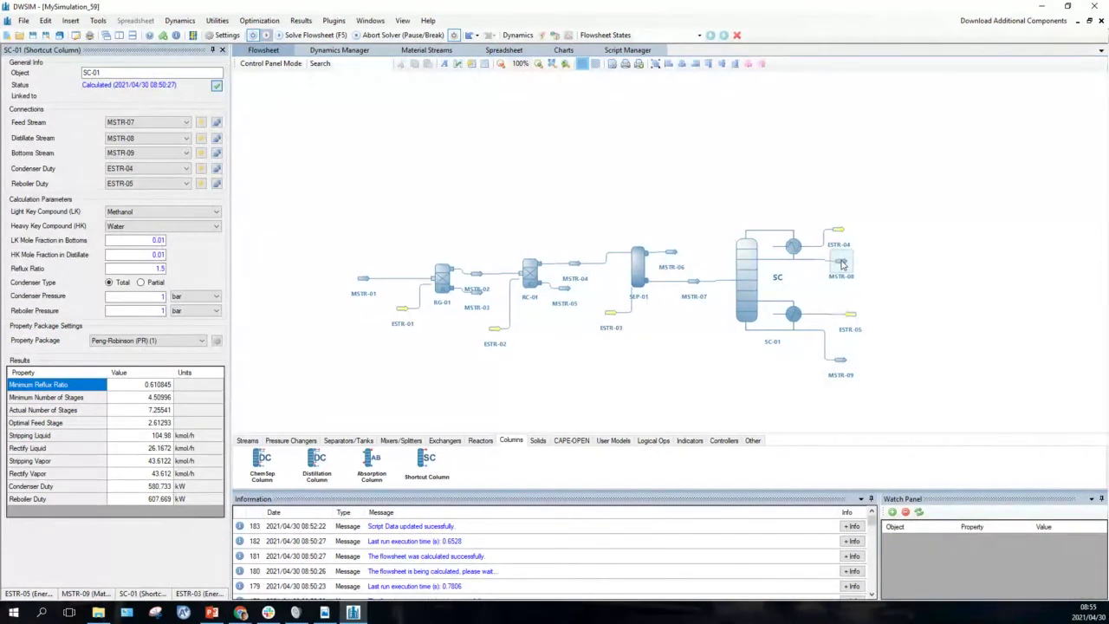
{"action": "left_click", "coordinate": [842, 263]}
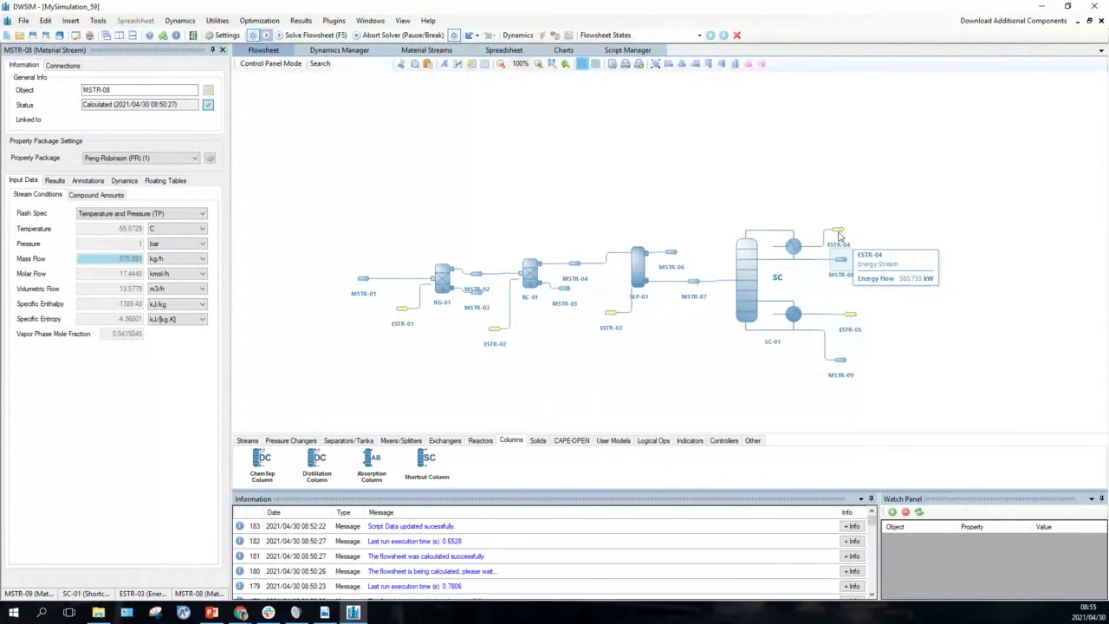
{"action": "mouse_move", "coordinate": [743, 283]}
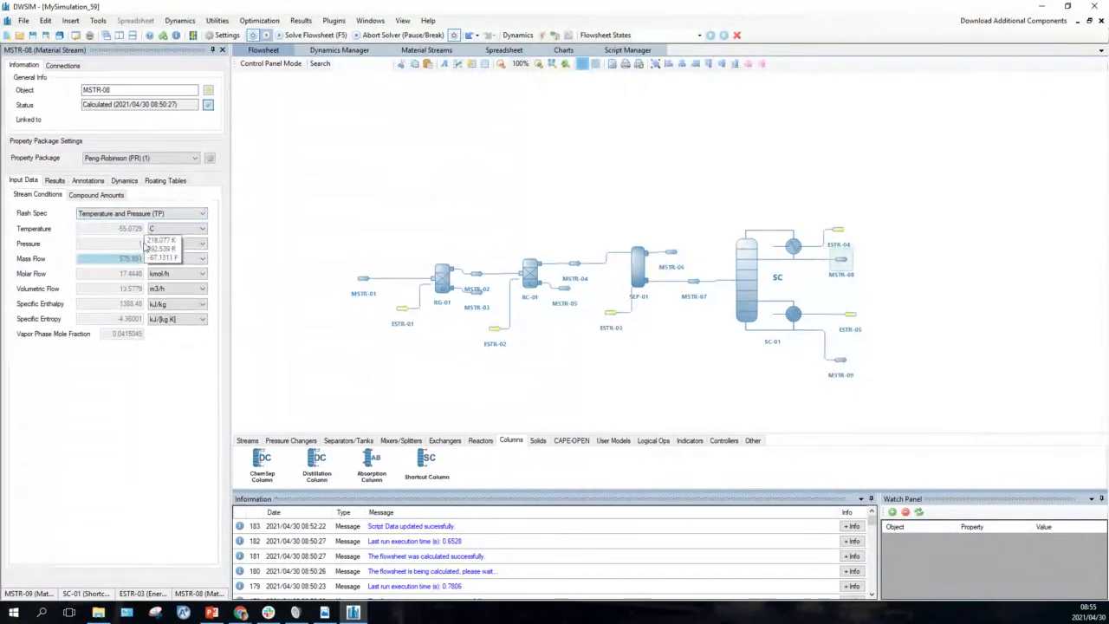
Switch the shortcut column's condenser type to Partial, then check the recalculated distillate, the column and the separator
{"action": "left_click", "coordinate": [747, 280]}
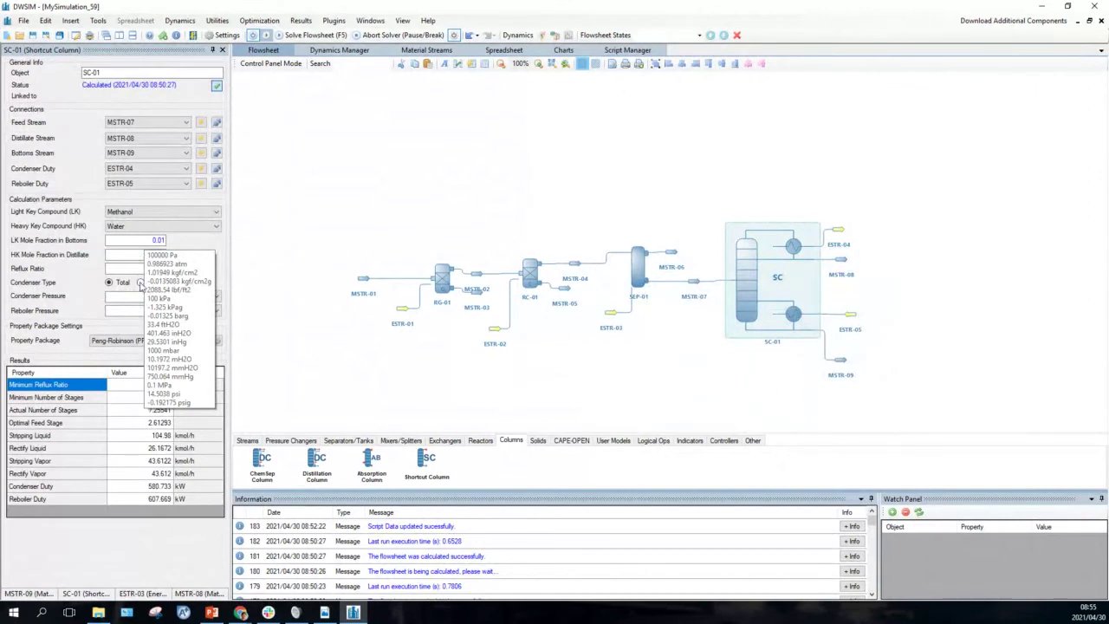
{"action": "left_click", "coordinate": [140, 283]}
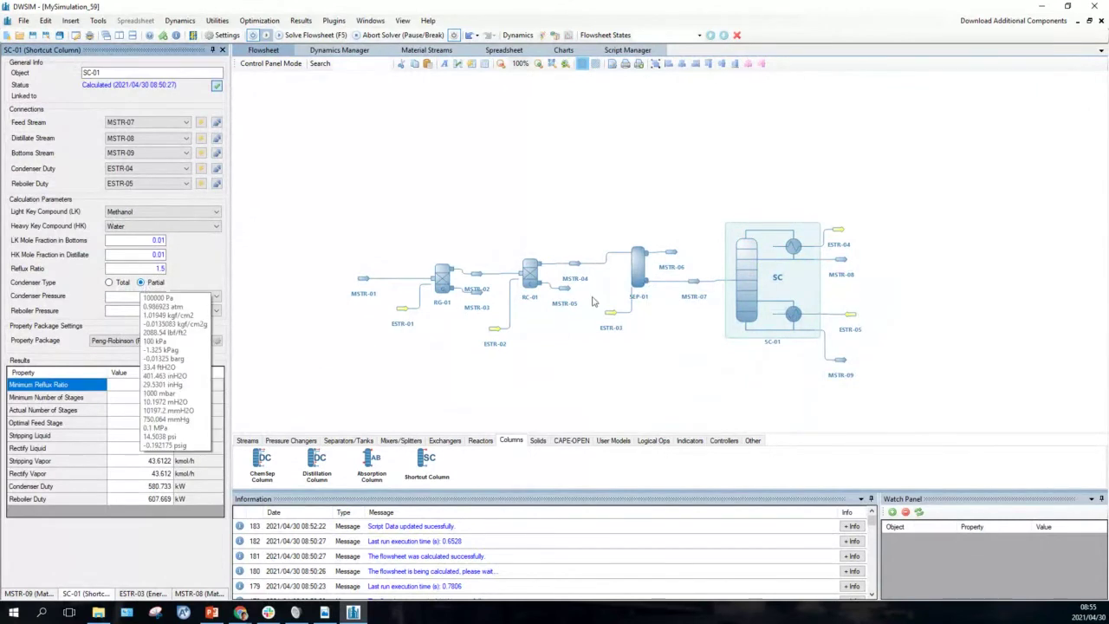
{"action": "mouse_move", "coordinate": [840, 262]}
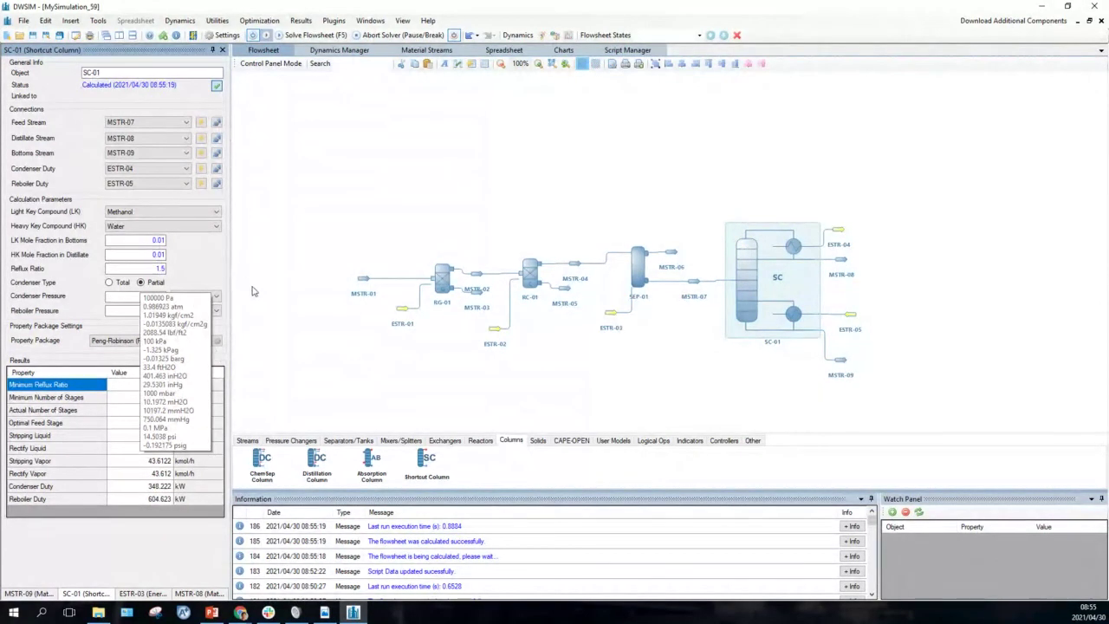
{"action": "left_click", "coordinate": [388, 370]}
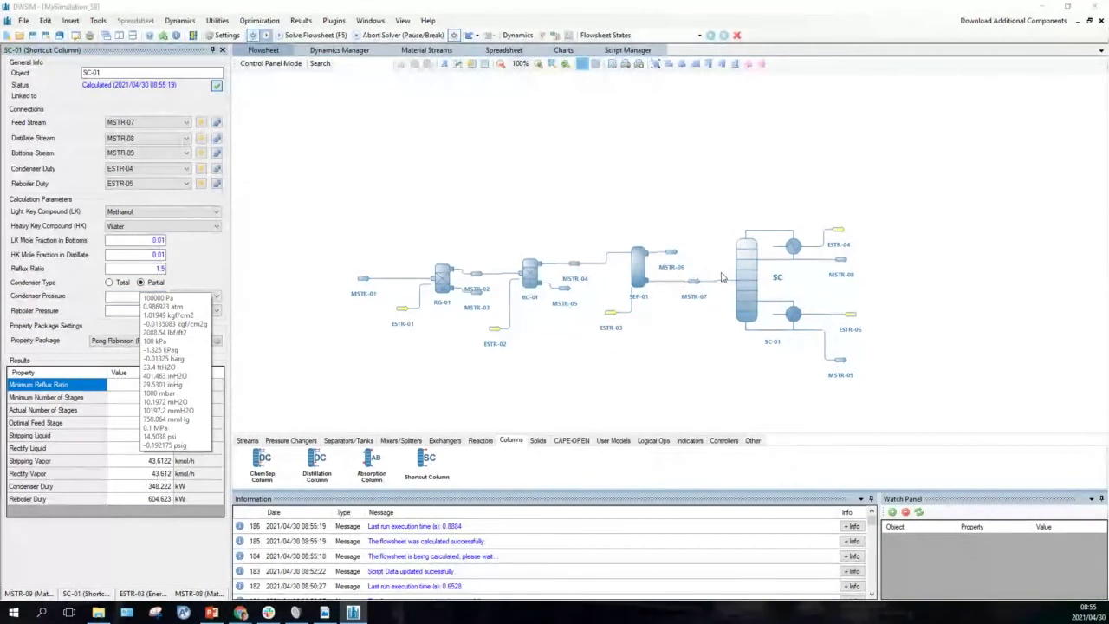
{"action": "mouse_move", "coordinate": [745, 275]}
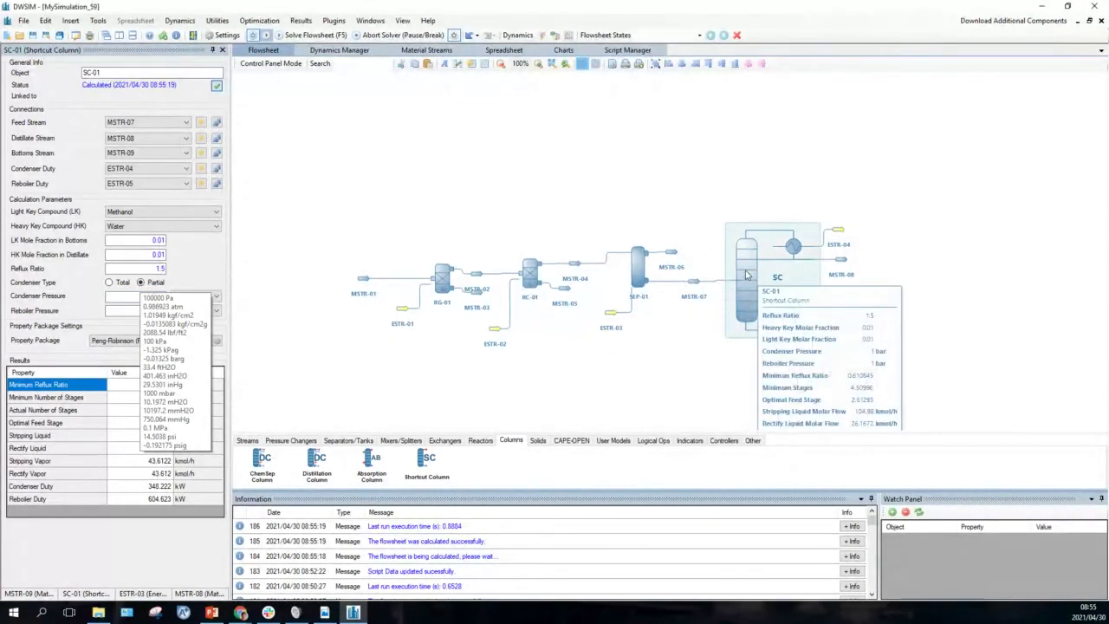
{"action": "left_click", "coordinate": [636, 274]}
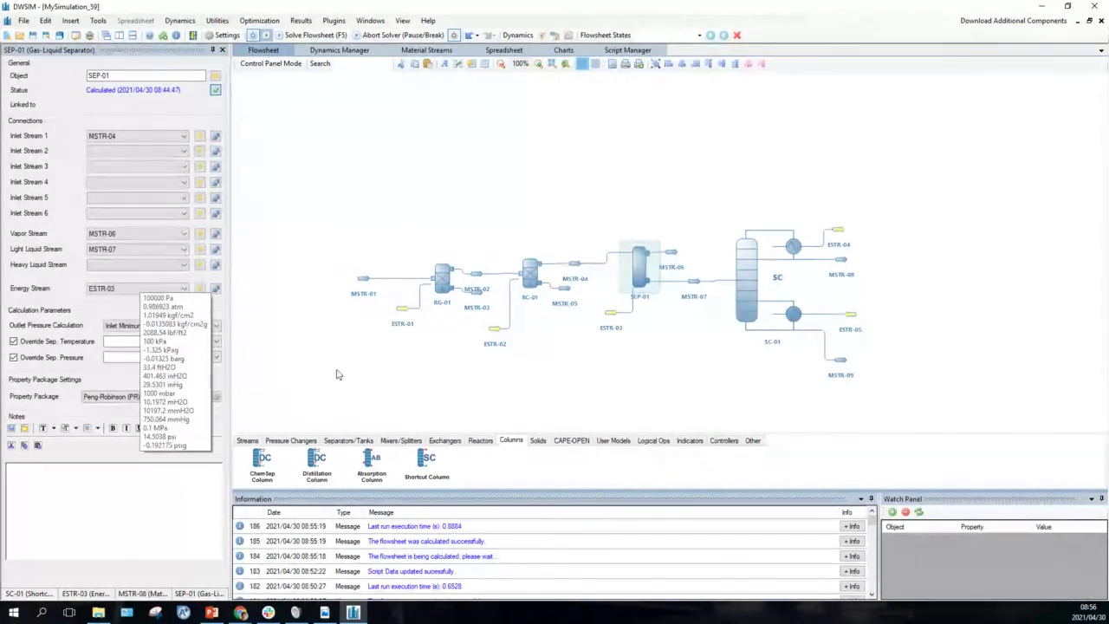
Set the shortcut column's reflux ratio to 1 and its condenser type to Total
{"action": "left_click", "coordinate": [745, 279]}
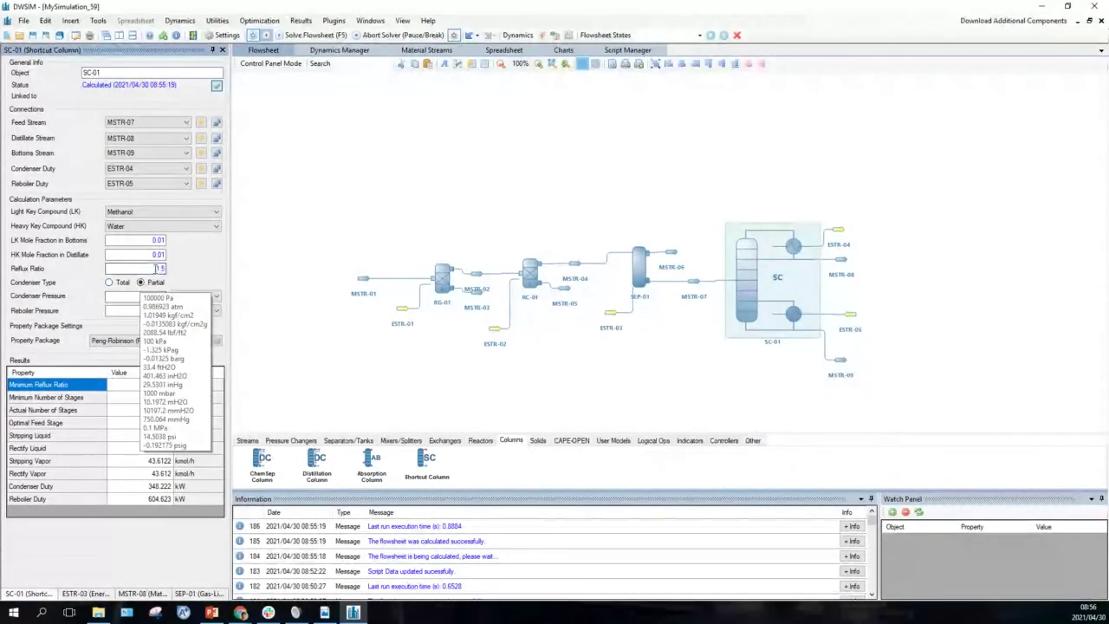
{"action": "double_click", "coordinate": [169, 269]}
{"action": "type", "text": "1"}
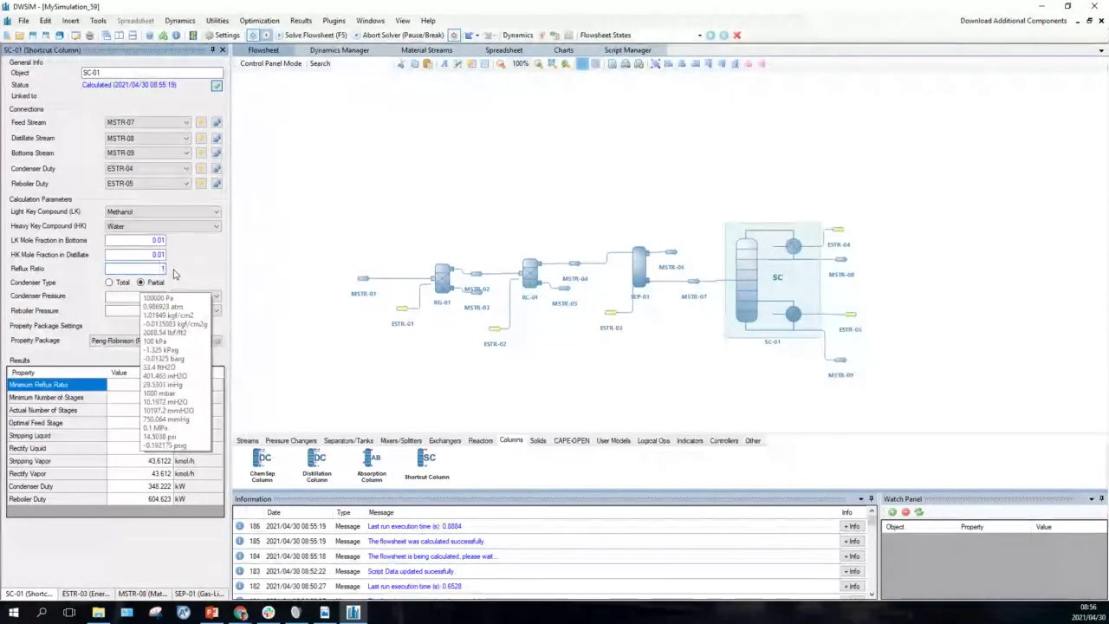
{"action": "key", "text": "Return"}
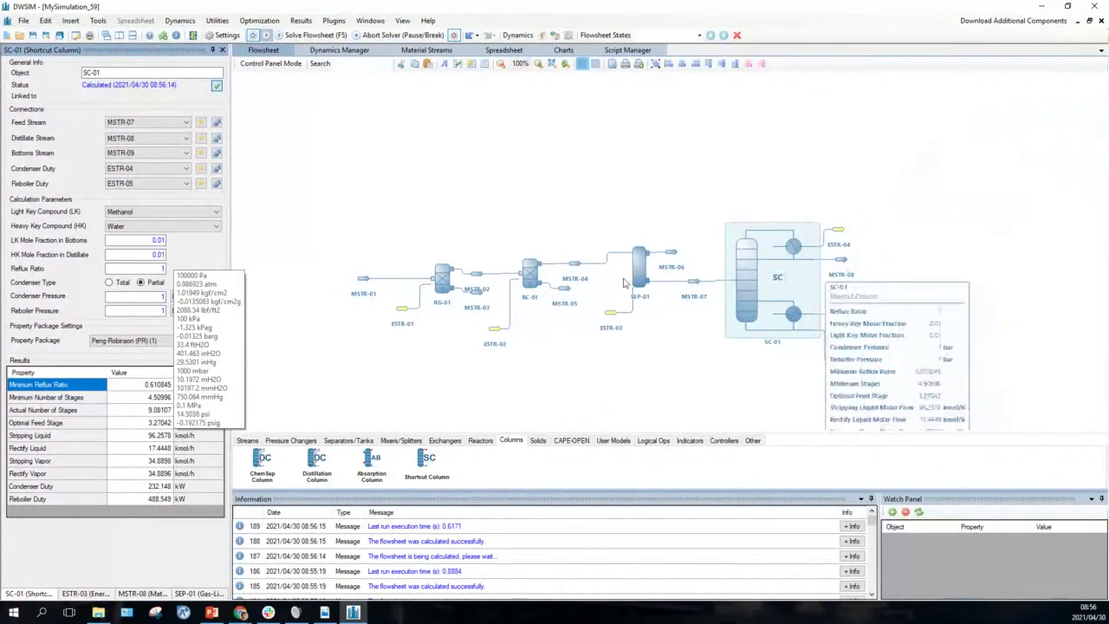
{"action": "left_click", "coordinate": [109, 285]}
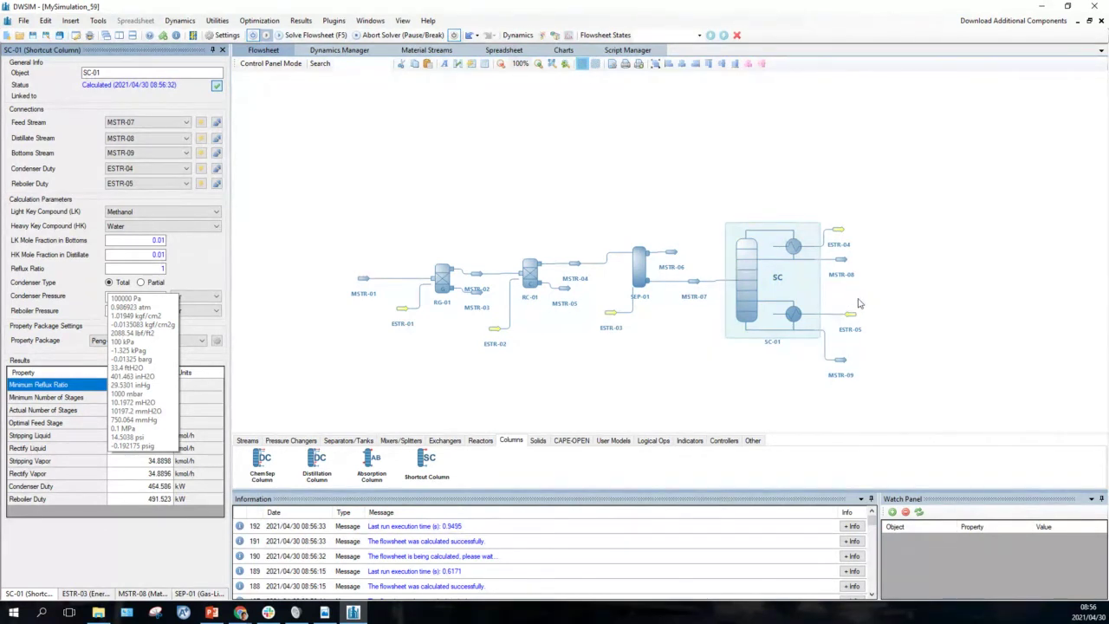
Add a Controller Block to the flowsheet below the conversion reactor and separator, and open its properties
{"action": "mouse_move", "coordinate": [444, 286]}
{"action": "left_click", "coordinate": [654, 441]}
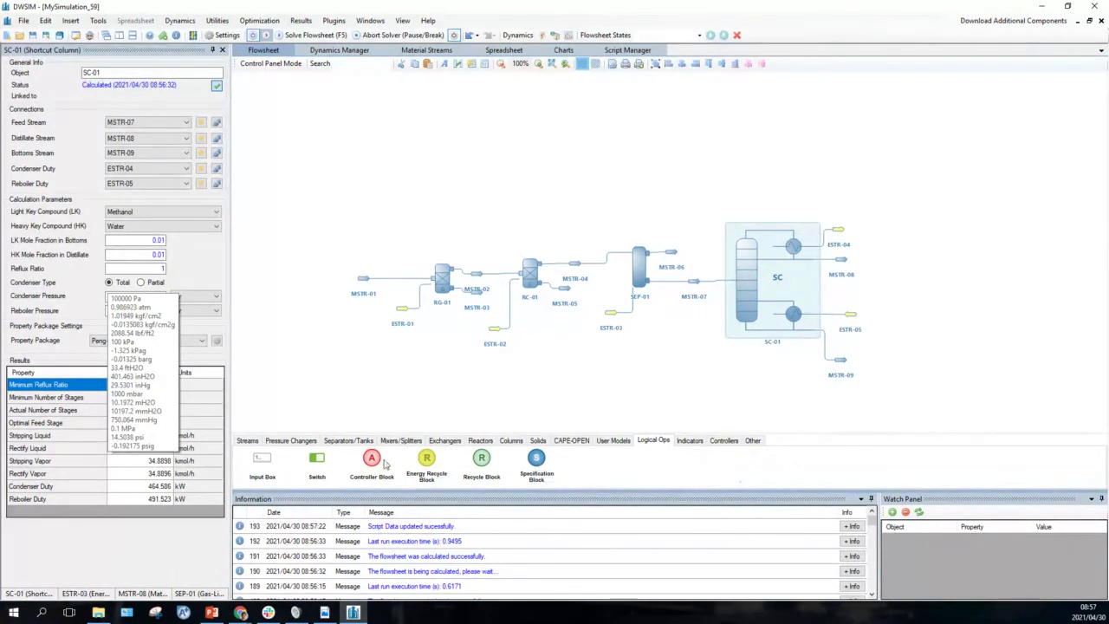
{"action": "mouse_move", "coordinate": [837, 263]}
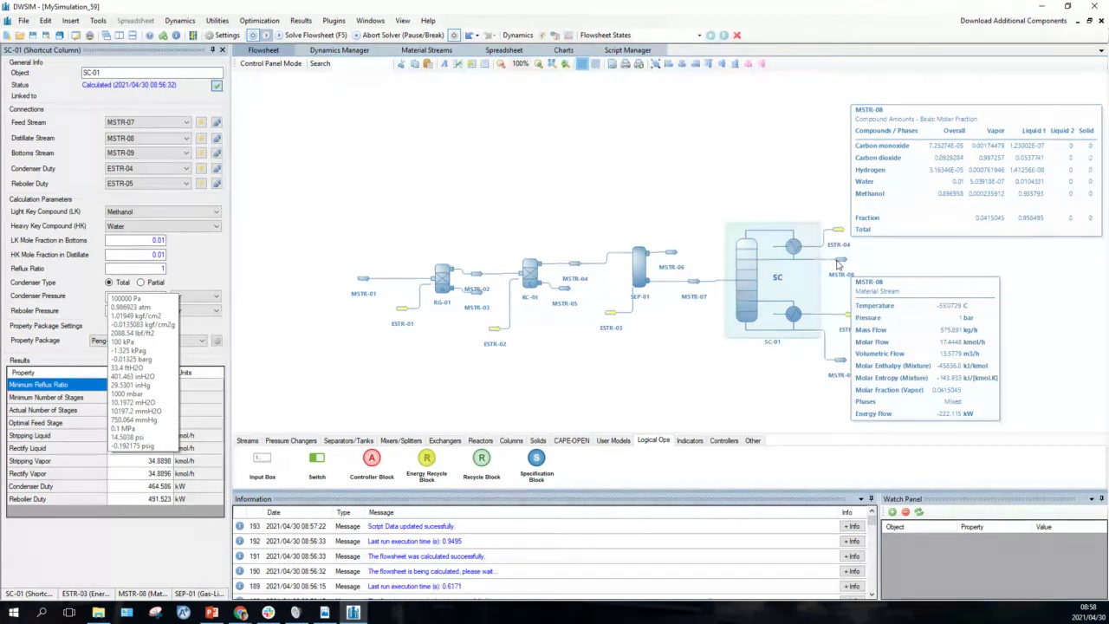
{"action": "mouse_move", "coordinate": [443, 284]}
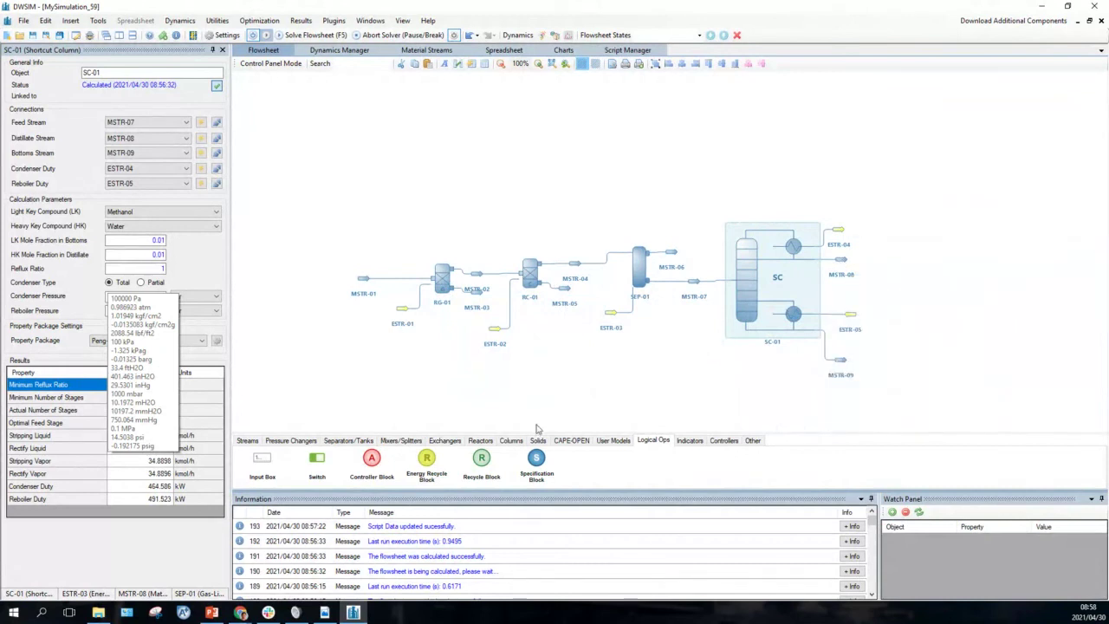
{"action": "left_click_drag", "start_coordinate": [370, 461], "coordinate": [574, 398]}
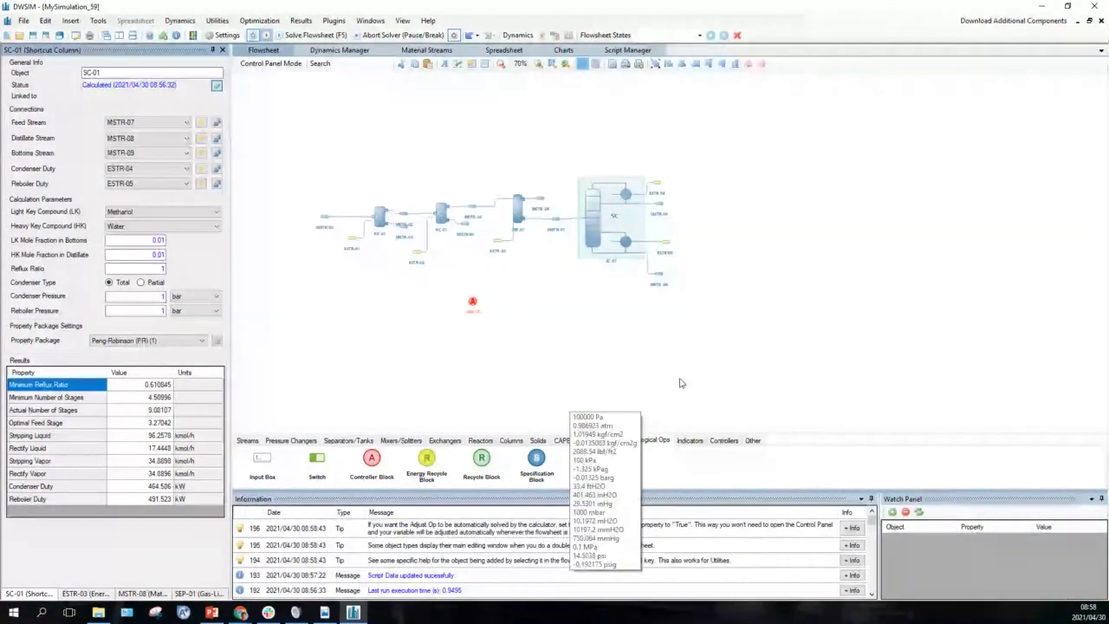
{"action": "left_click_drag", "start_coordinate": [1010, 331], "coordinate": [1018, 274]}
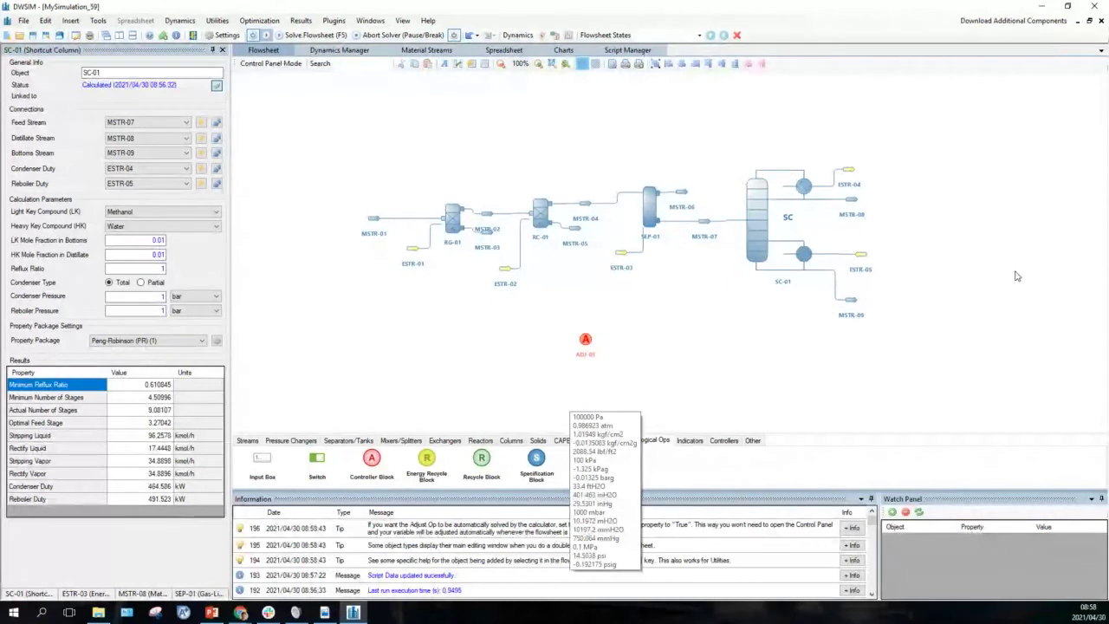
{"action": "left_click", "coordinate": [586, 340]}
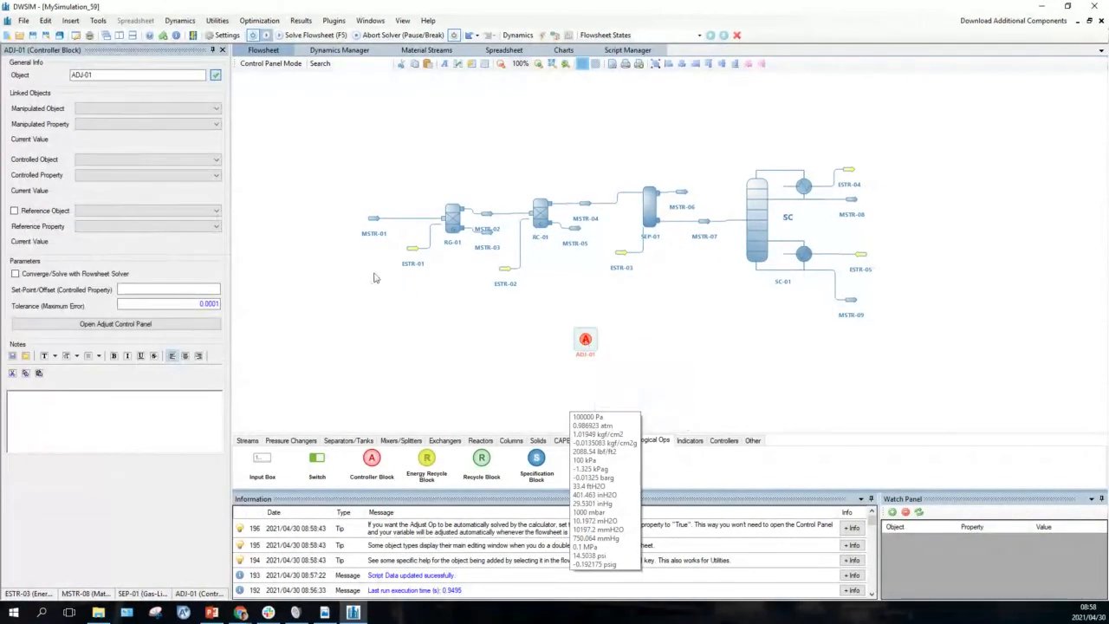
Set the controller block's manipulated variable to the Outlet Temperature of Gibbs reactor RG-01
{"action": "left_click", "coordinate": [216, 110]}
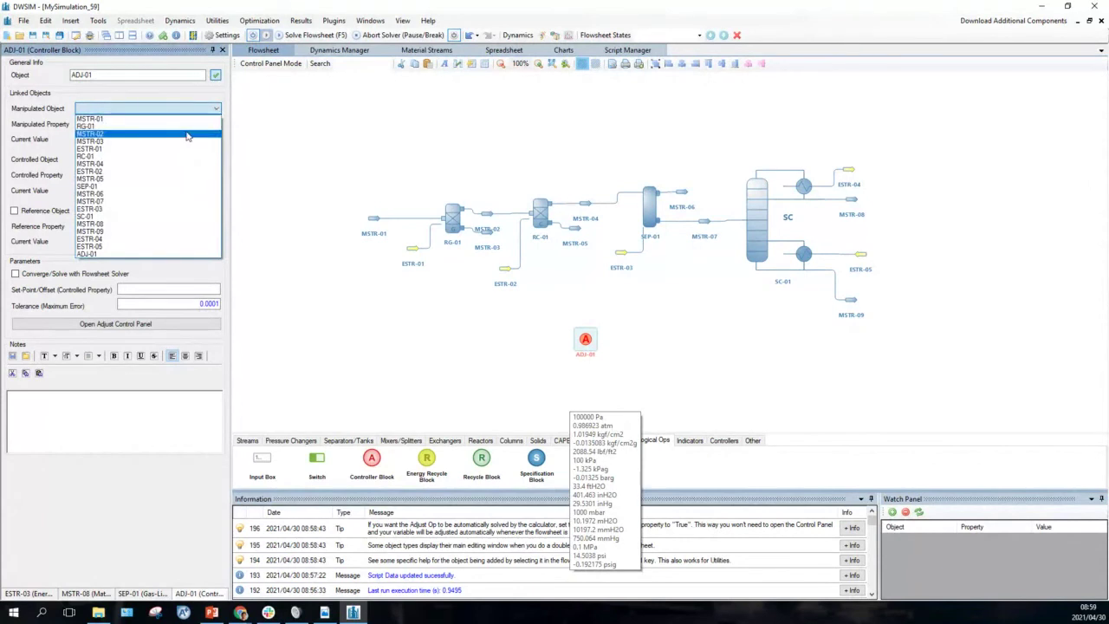
{"action": "left_click", "coordinate": [191, 127]}
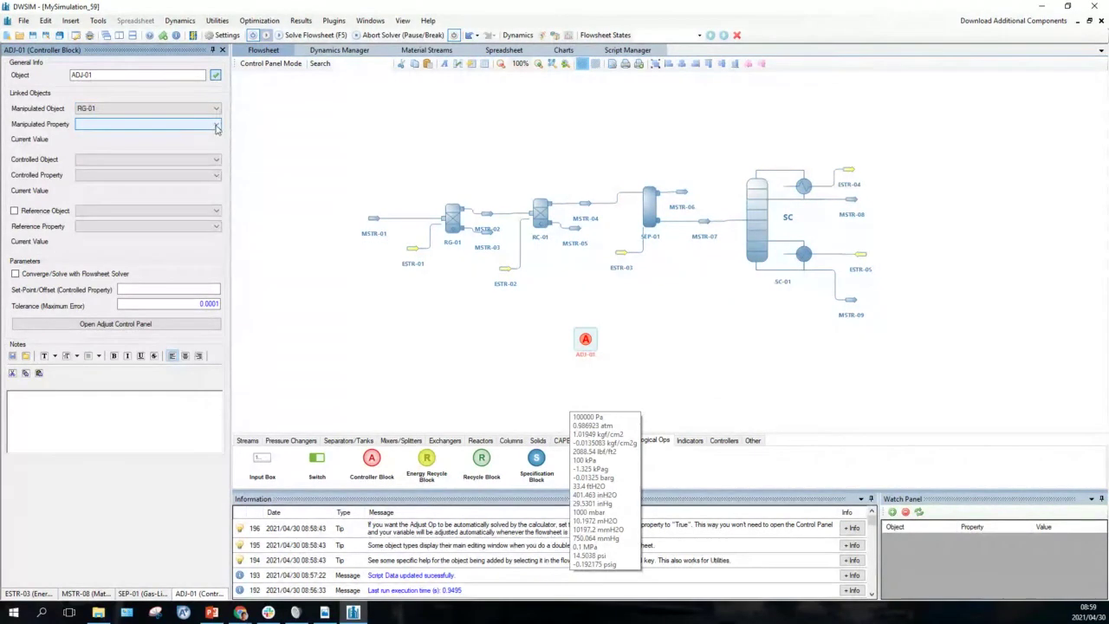
{"action": "left_click", "coordinate": [216, 125]}
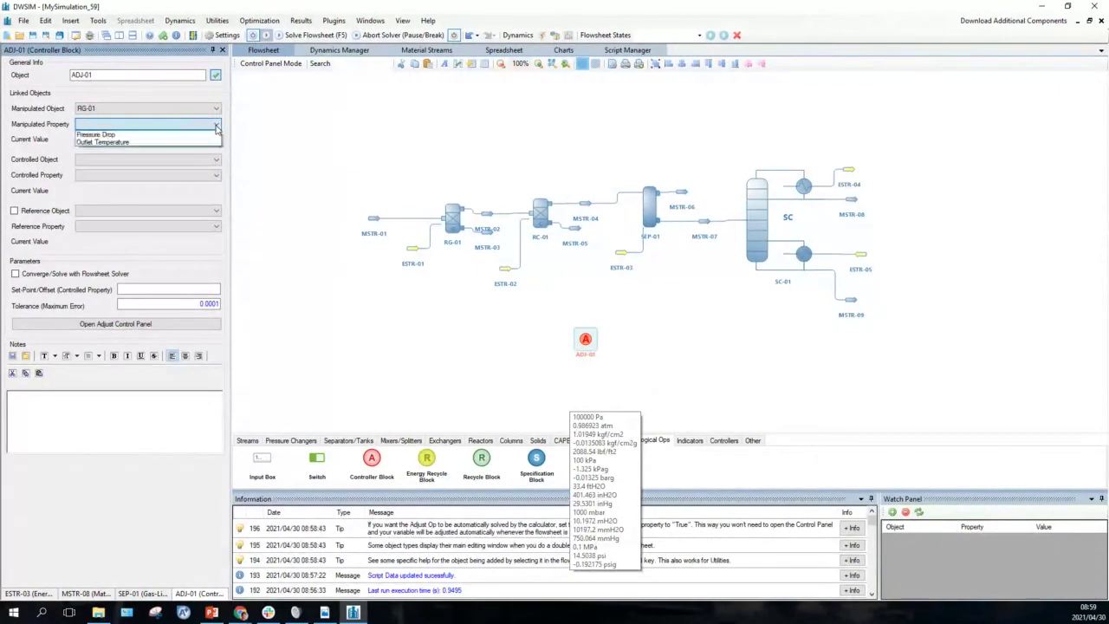
{"action": "left_click", "coordinate": [173, 142]}
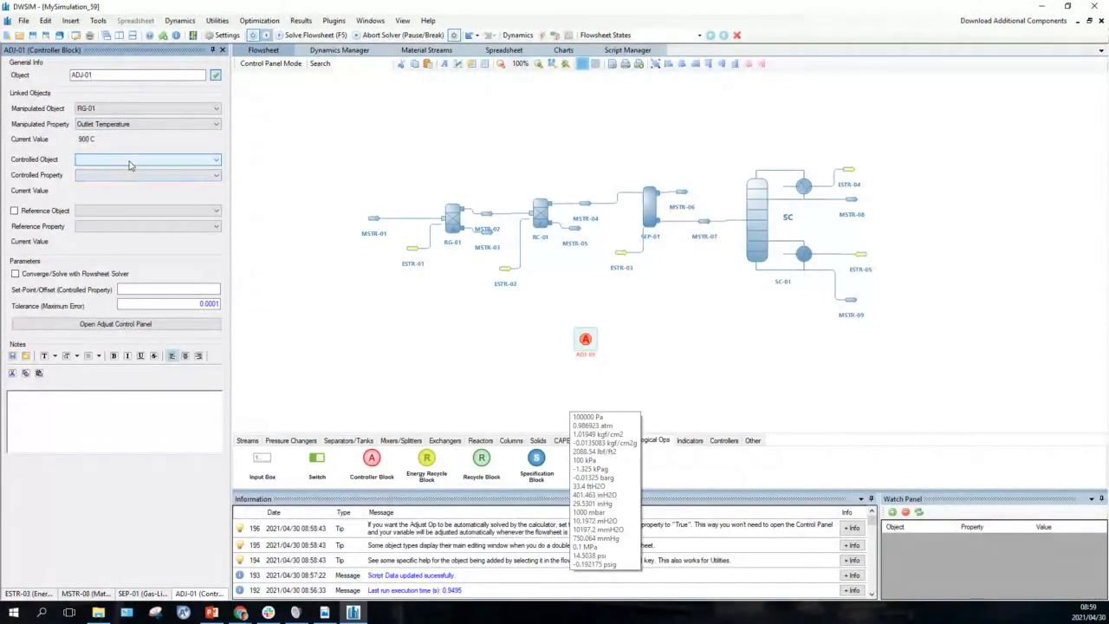
Set the controller block's controlled variable to the Mass Flow of distillate stream MSTR-08
{"action": "mouse_move", "coordinate": [852, 201]}
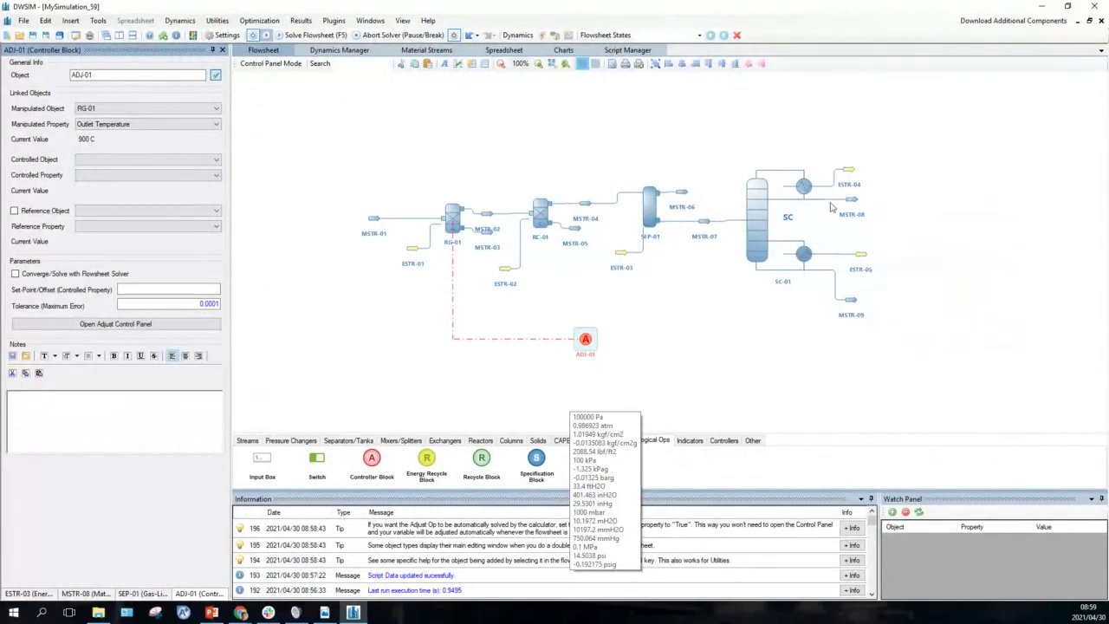
{"action": "left_click", "coordinate": [217, 161]}
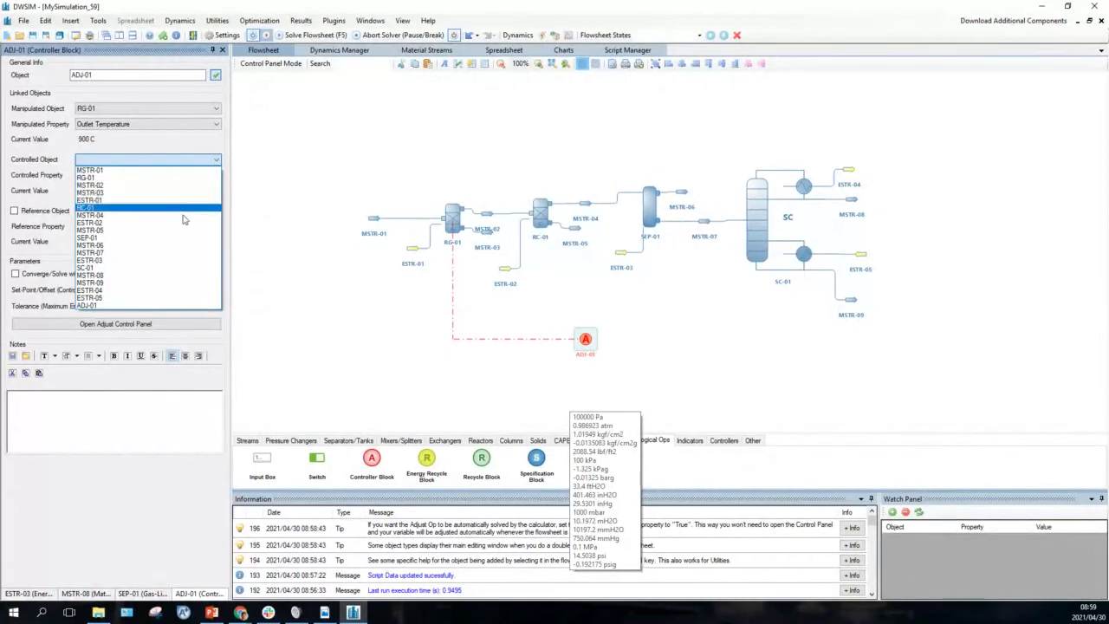
{"action": "left_click", "coordinate": [148, 275]}
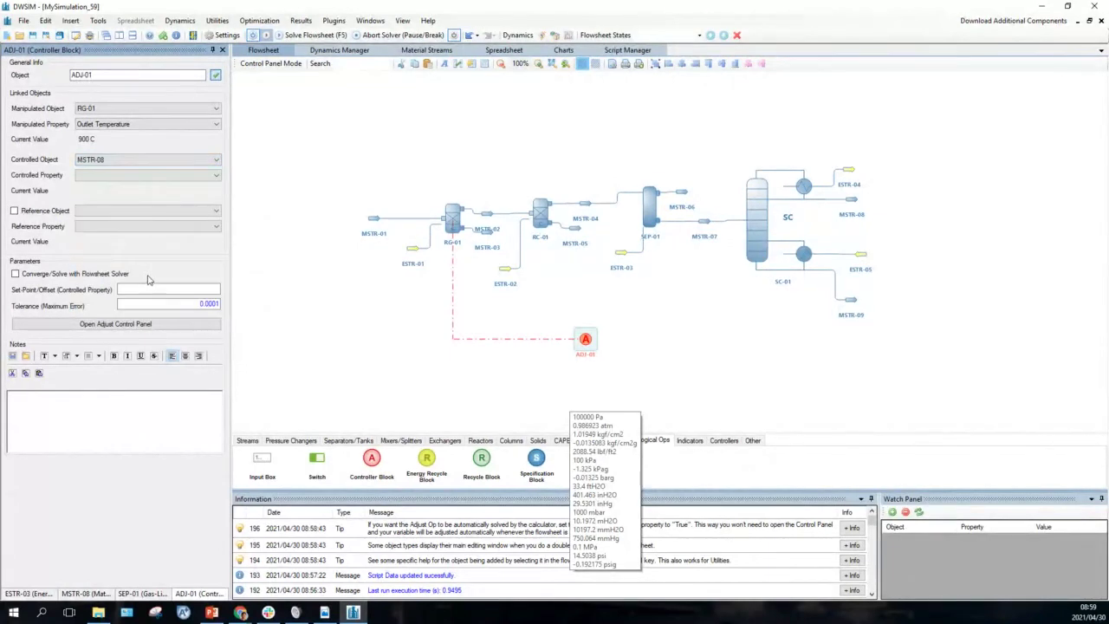
{"action": "left_click", "coordinate": [216, 179]}
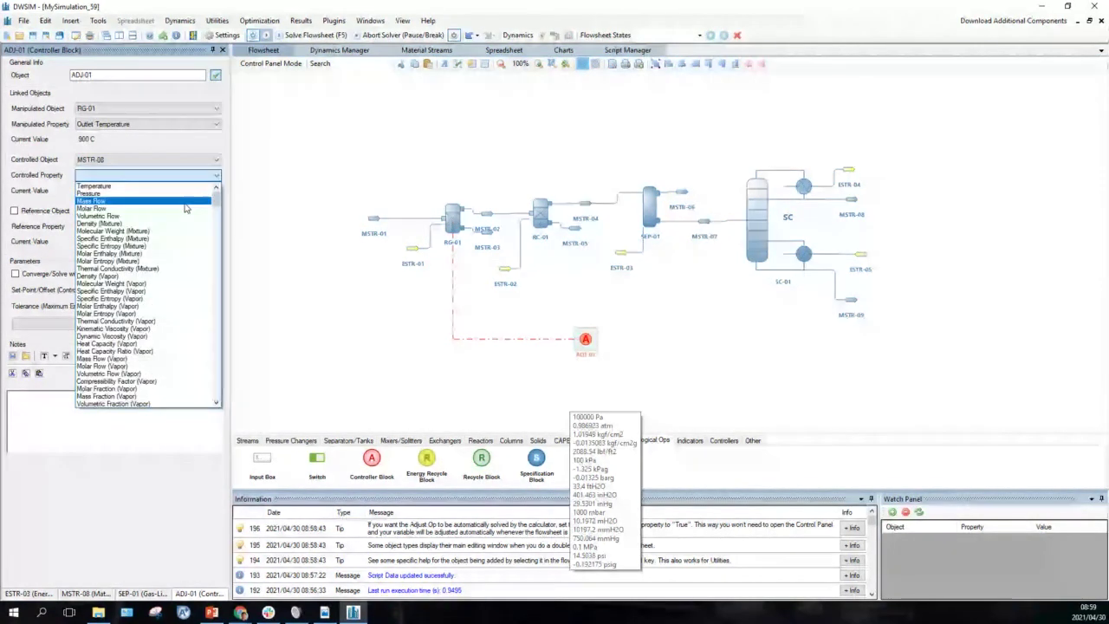
{"action": "left_click", "coordinate": [184, 202]}
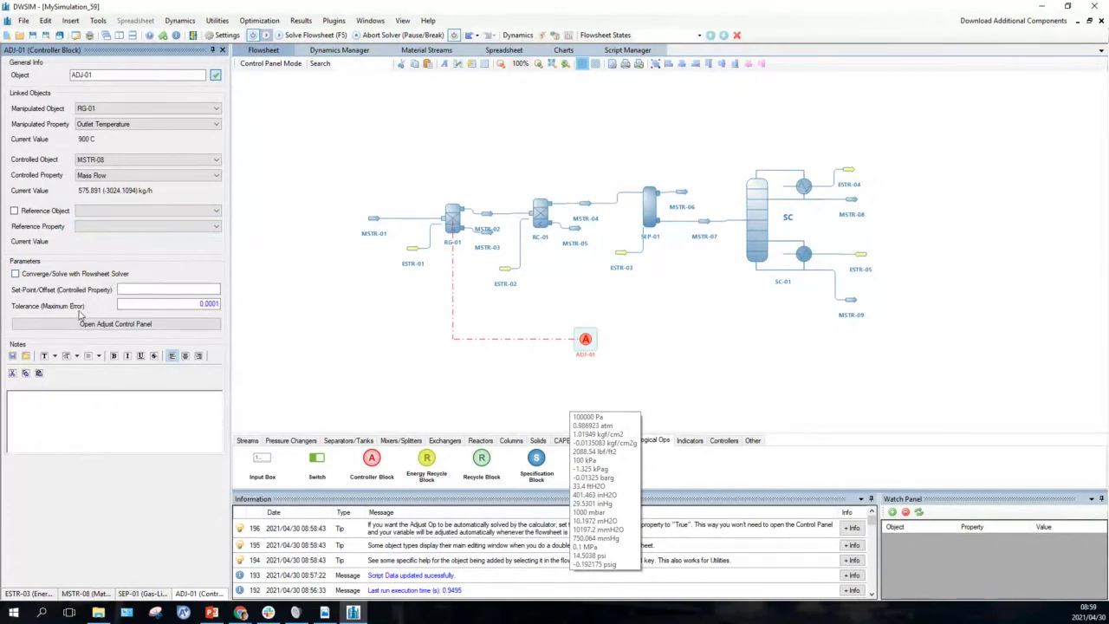
Set the controller block's set-point to 600 kg/h and its maximum error tolerance to 0.01
{"action": "left_click", "coordinate": [174, 289]}
{"action": "key", "text": "Return"}
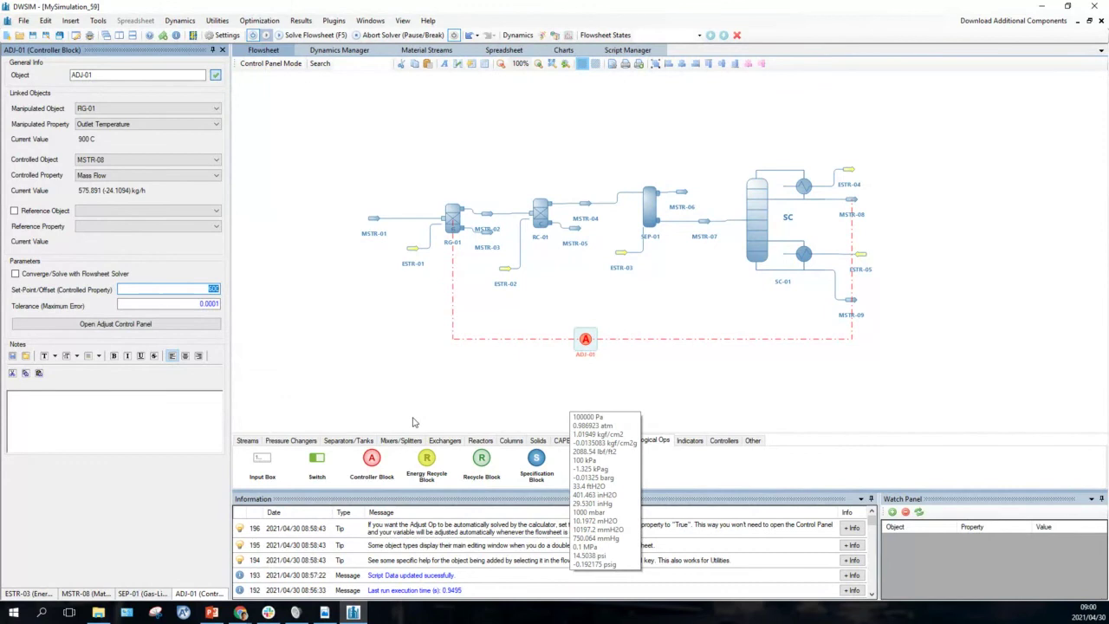
{"action": "left_click", "coordinate": [213, 304]}
{"action": "double_click", "coordinate": [214, 289]}
{"action": "left_click_drag", "start_coordinate": [199, 304], "coordinate": [226, 302]}
{"action": "type", "text": "0.01"}
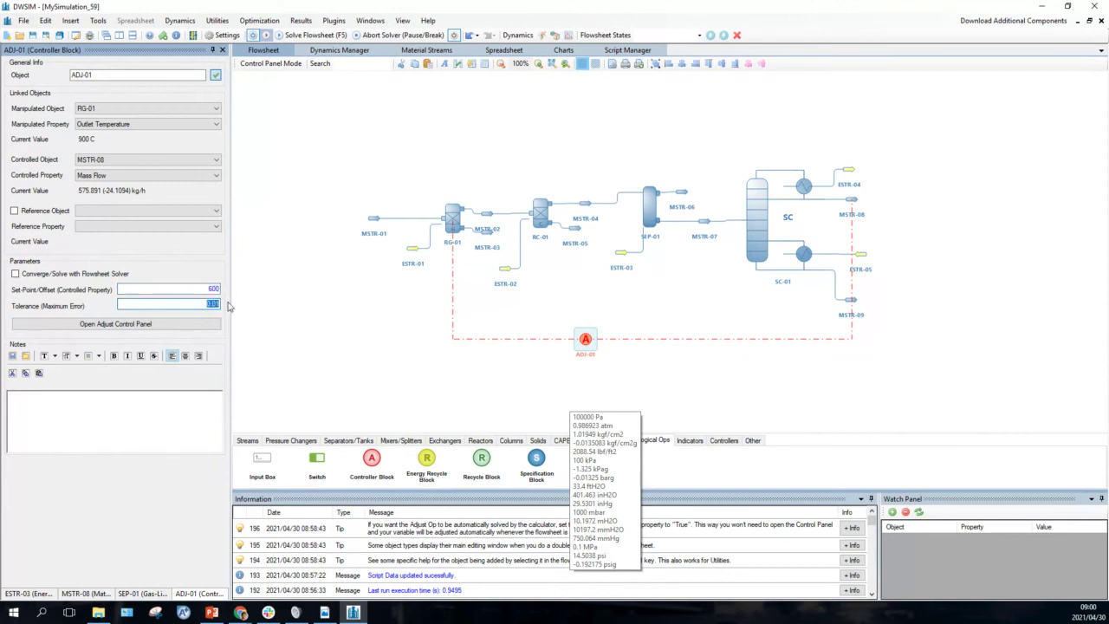
Open the controller block's adjust control panel, move it clear of the reactors, and run the adjustment with the Secant method
{"action": "left_click", "coordinate": [145, 326]}
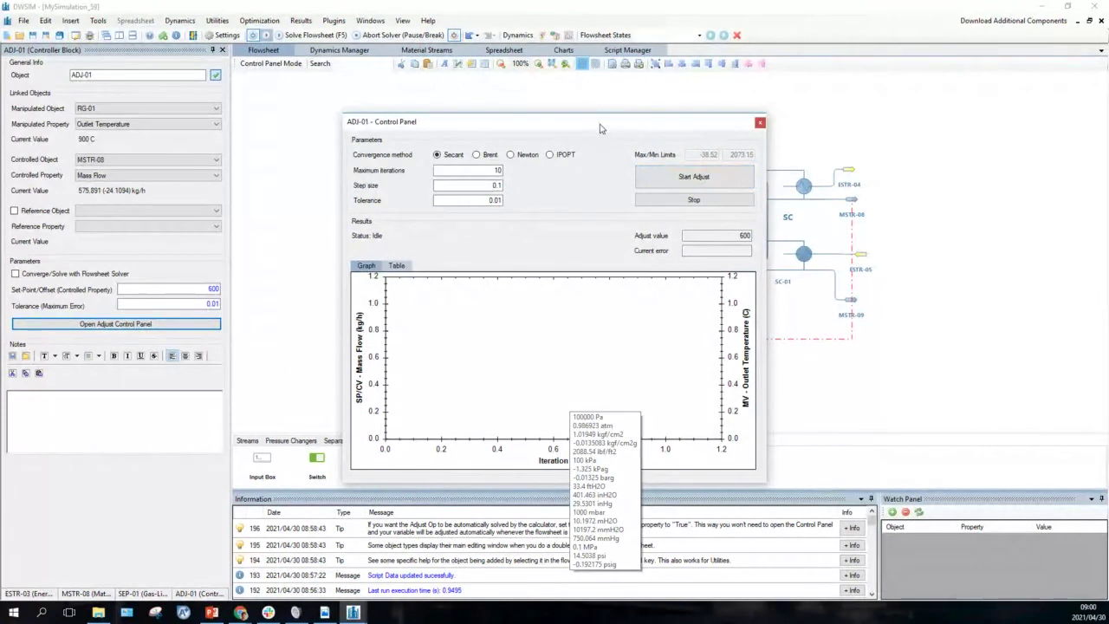
{"action": "left_click_drag", "start_coordinate": [603, 129], "coordinate": [885, 120]}
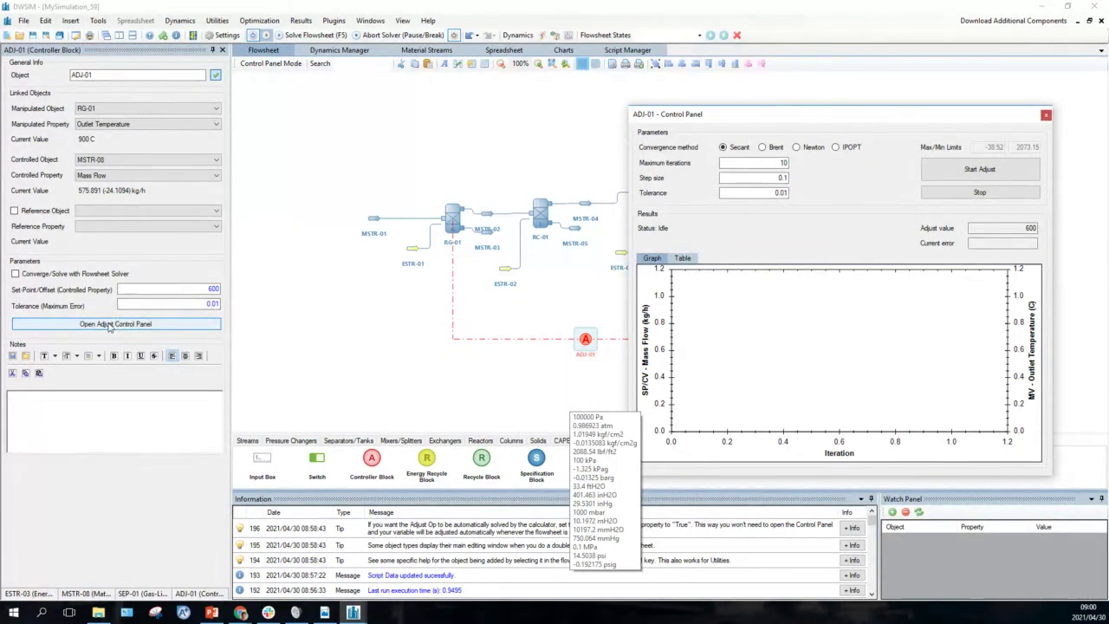
{"action": "left_click", "coordinate": [980, 169]}
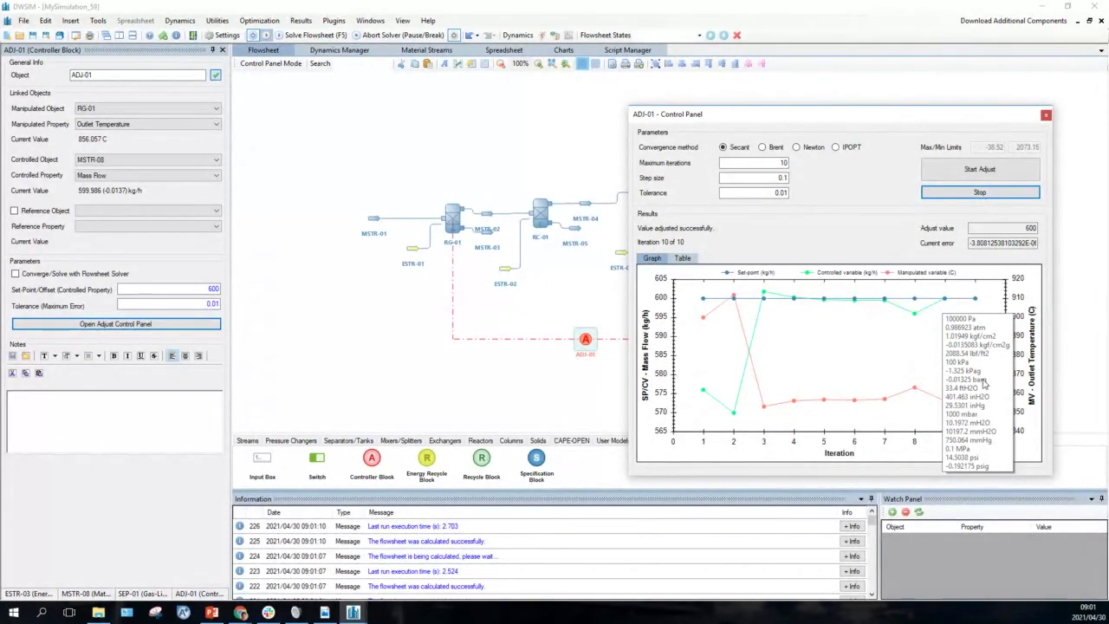
{"action": "left_click", "coordinate": [595, 468]}
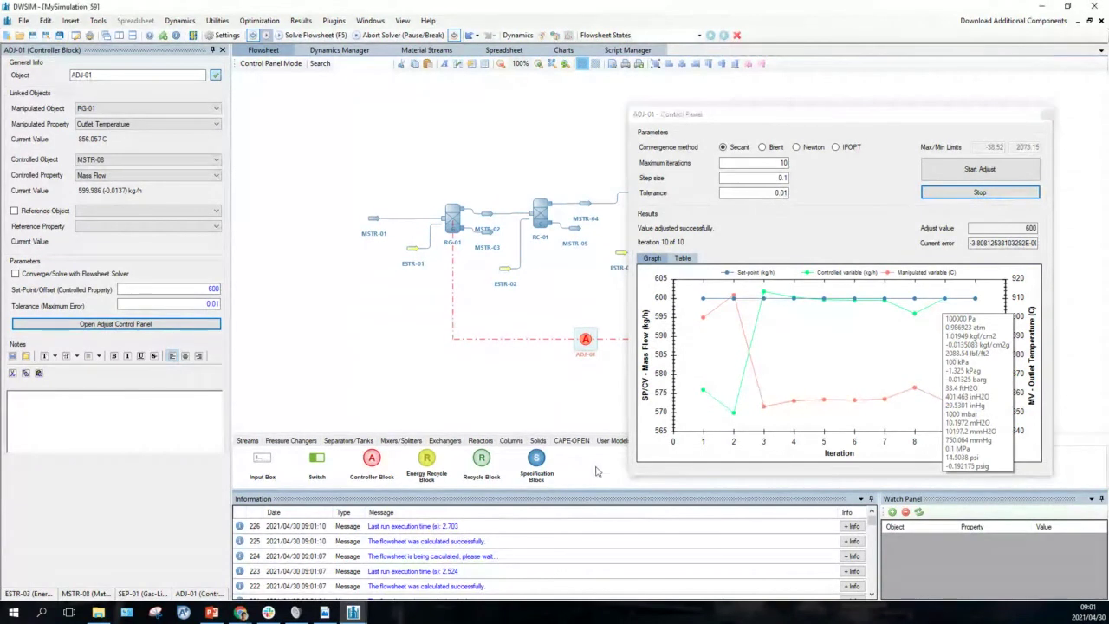
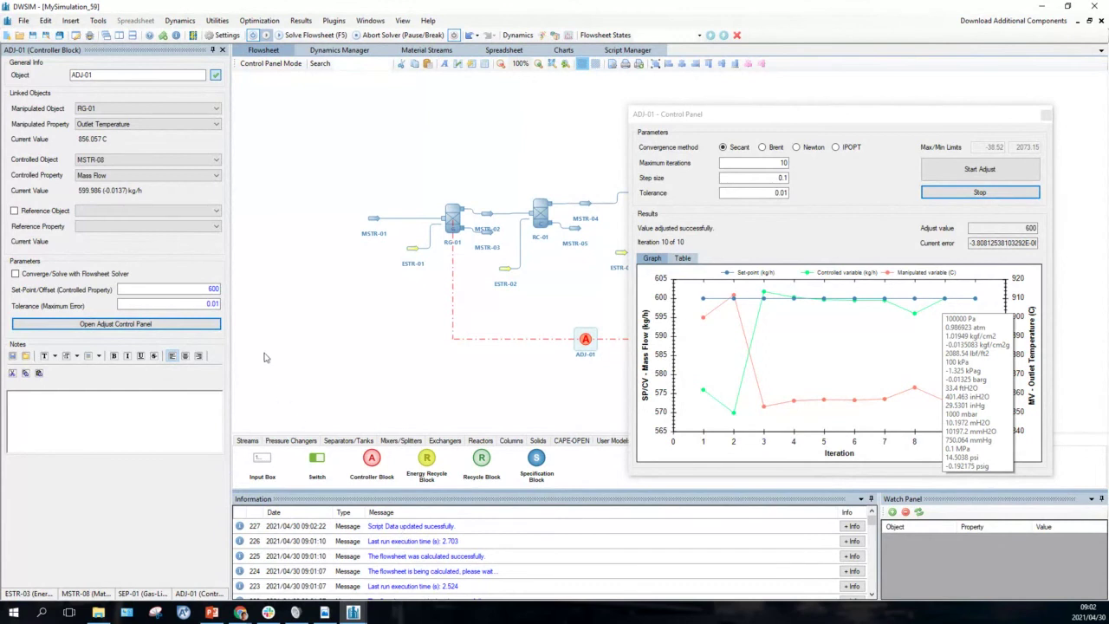
Examine the adjustment graph, comparing the set-point, controlled mass flow and manipulated outlet temperature across the iterations
{"action": "left_click", "coordinate": [215, 304]}
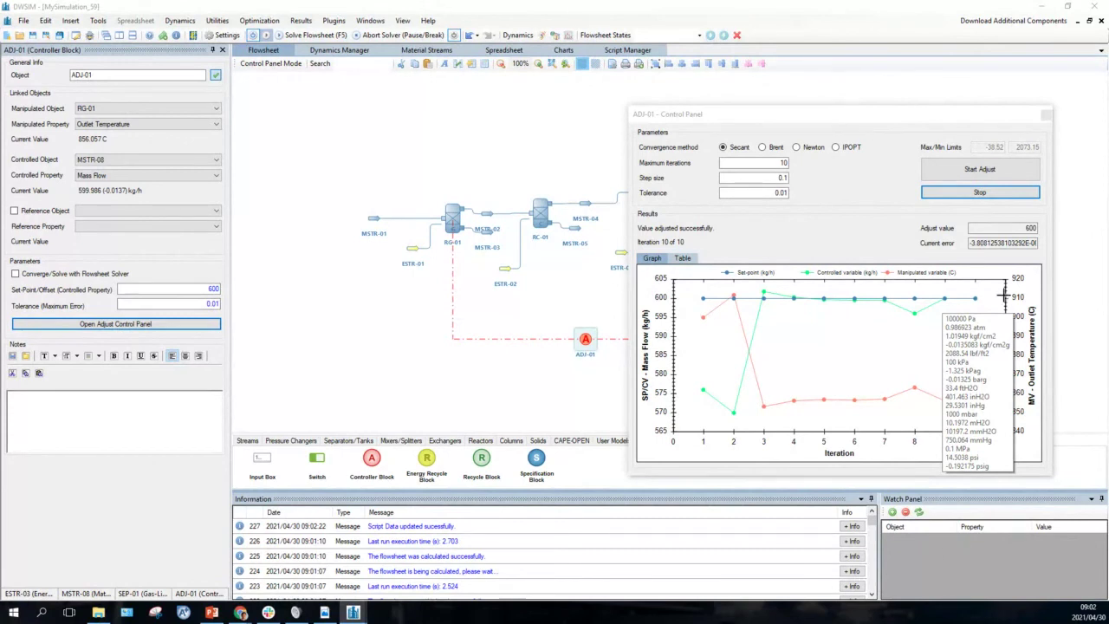
{"action": "right_click", "coordinate": [855, 339]}
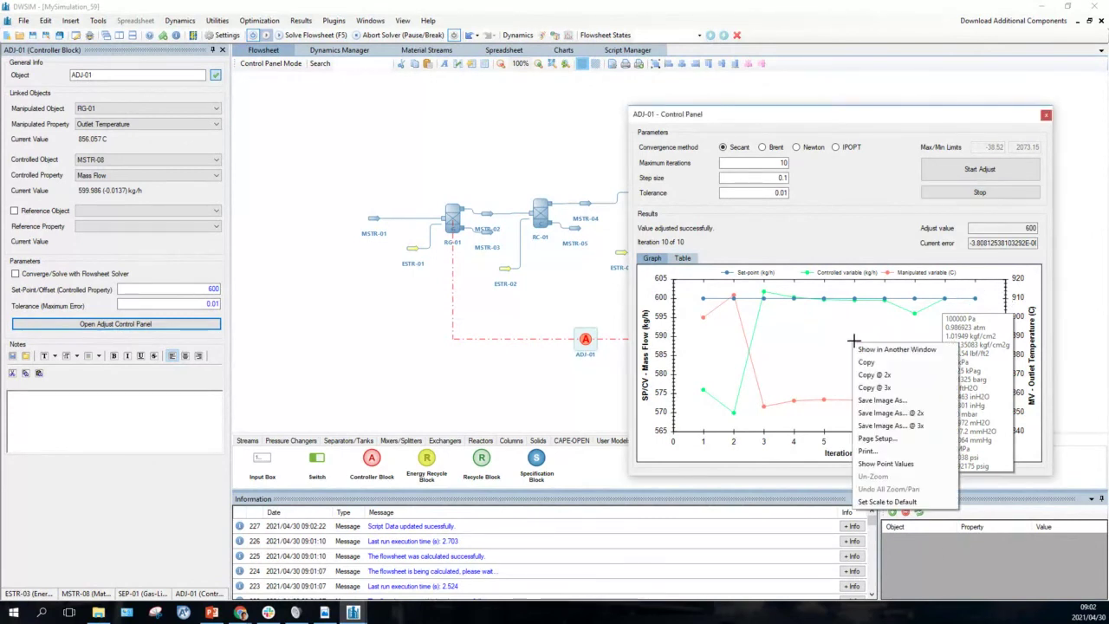
{"action": "left_click", "coordinate": [823, 348]}
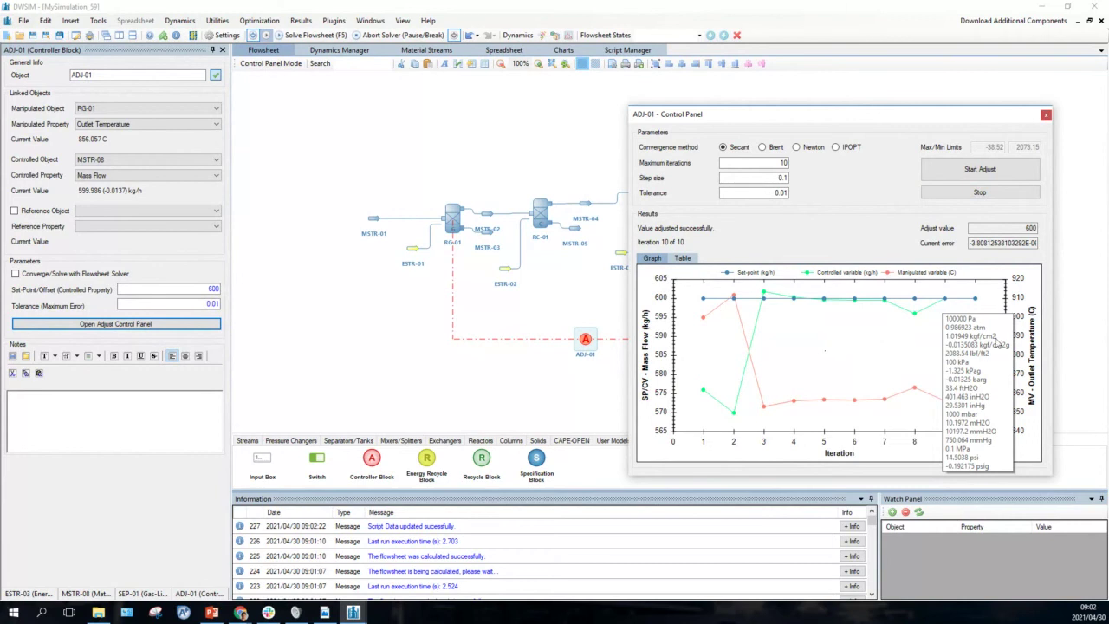
{"action": "left_click", "coordinate": [994, 299]}
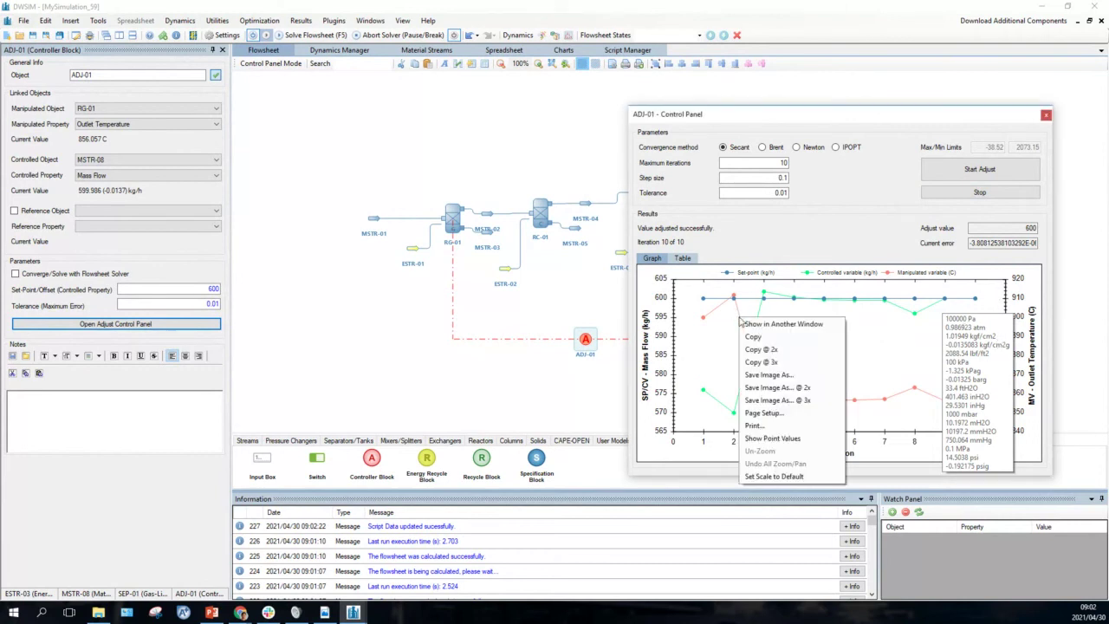
{"action": "right_click", "coordinate": [739, 316]}
{"action": "right_click", "coordinate": [669, 297]}
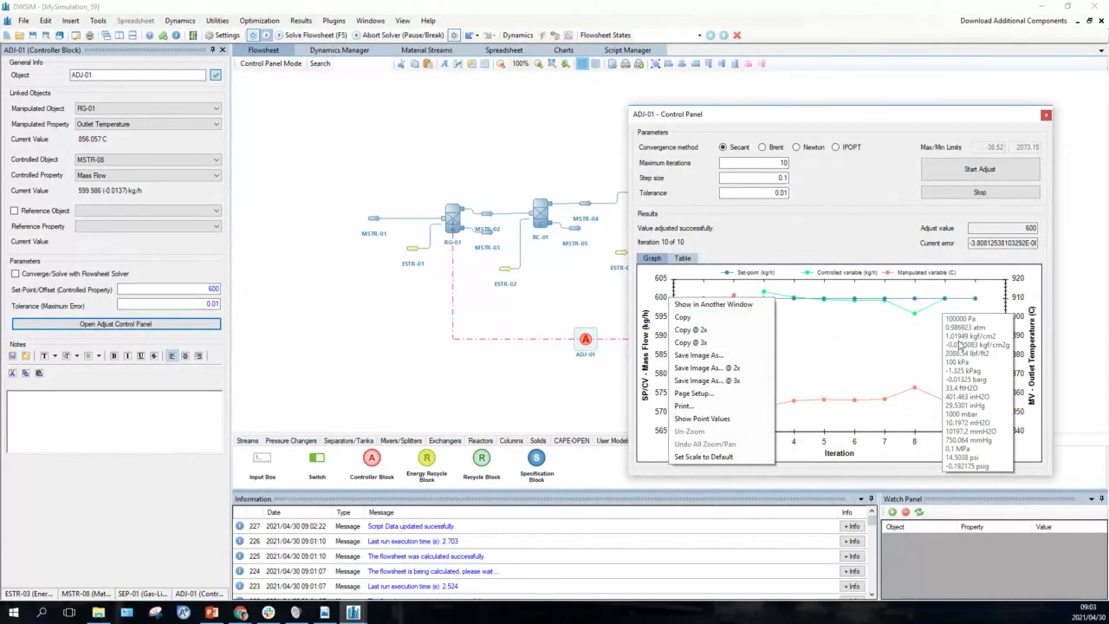
{"action": "left_click", "coordinate": [658, 303]}
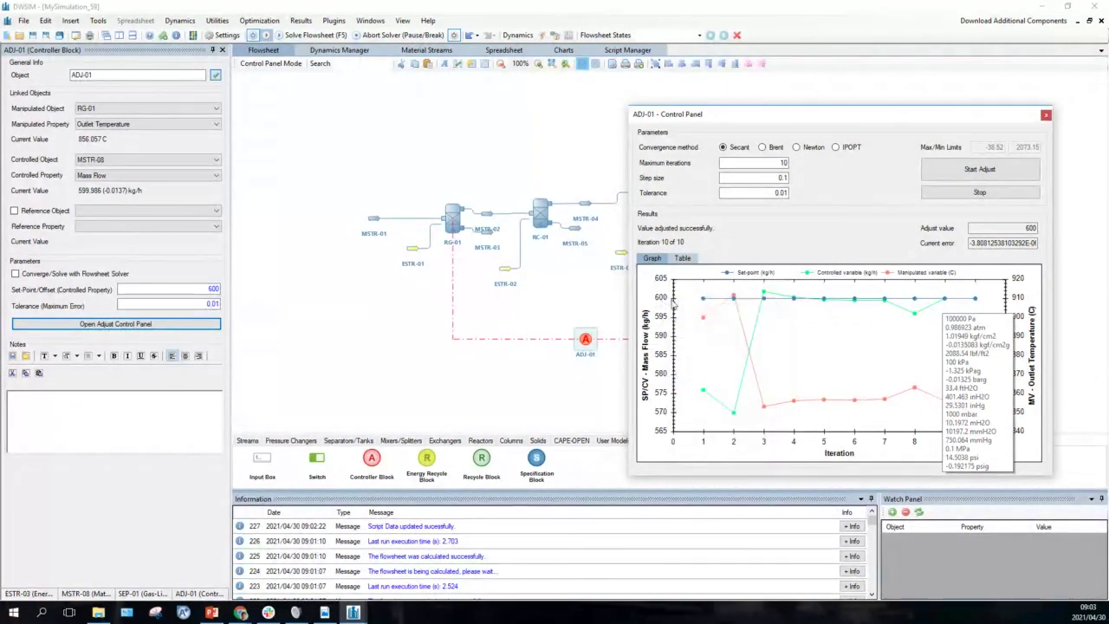
{"action": "right_click", "coordinate": [673, 302]}
{"action": "left_click", "coordinate": [658, 300]}
{"action": "right_click", "coordinate": [659, 297]}
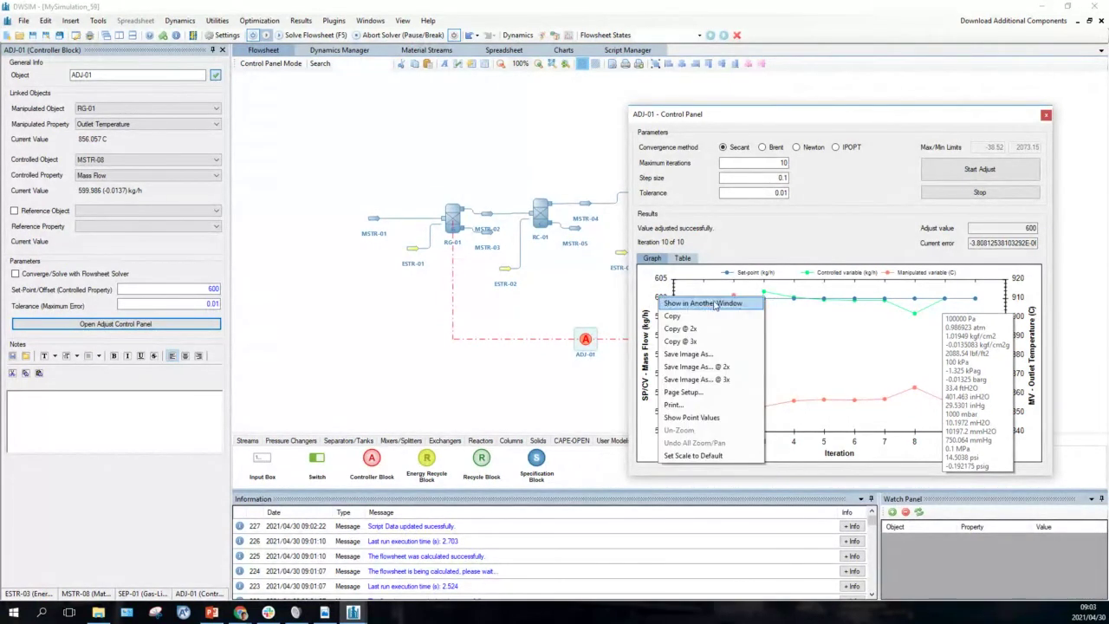
{"action": "left_click", "coordinate": [792, 300]}
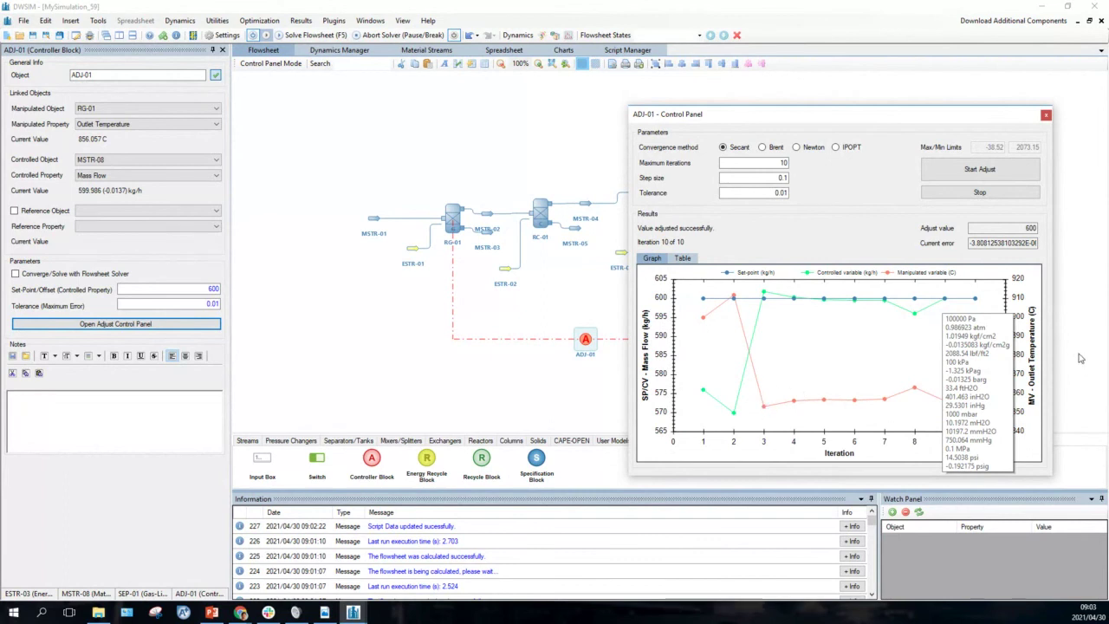
{"action": "left_click", "coordinate": [1094, 286]}
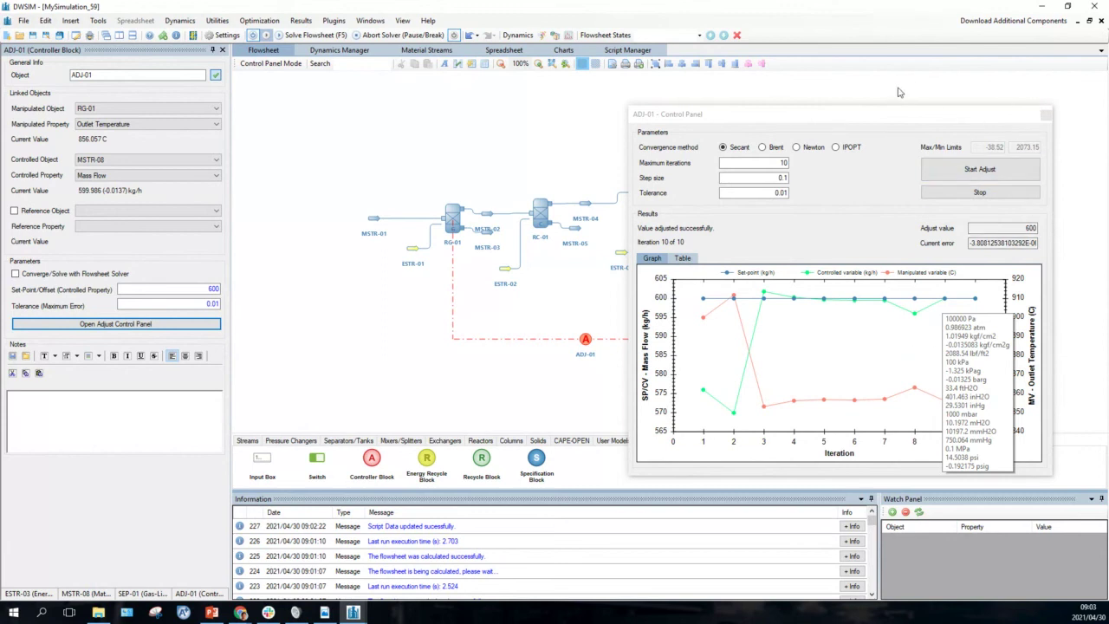
{"action": "left_click", "coordinate": [875, 129]}
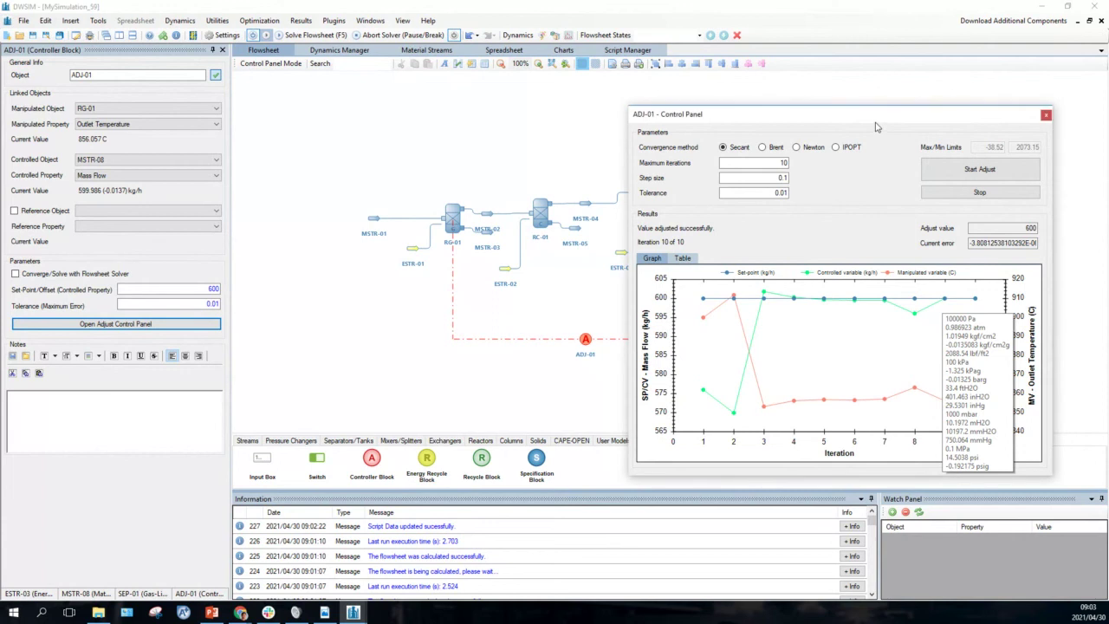
Close the adjust control panel and review conversion reactor RC-01 and separator SEP-01 on the flowsheet
{"action": "left_click", "coordinate": [1046, 116]}
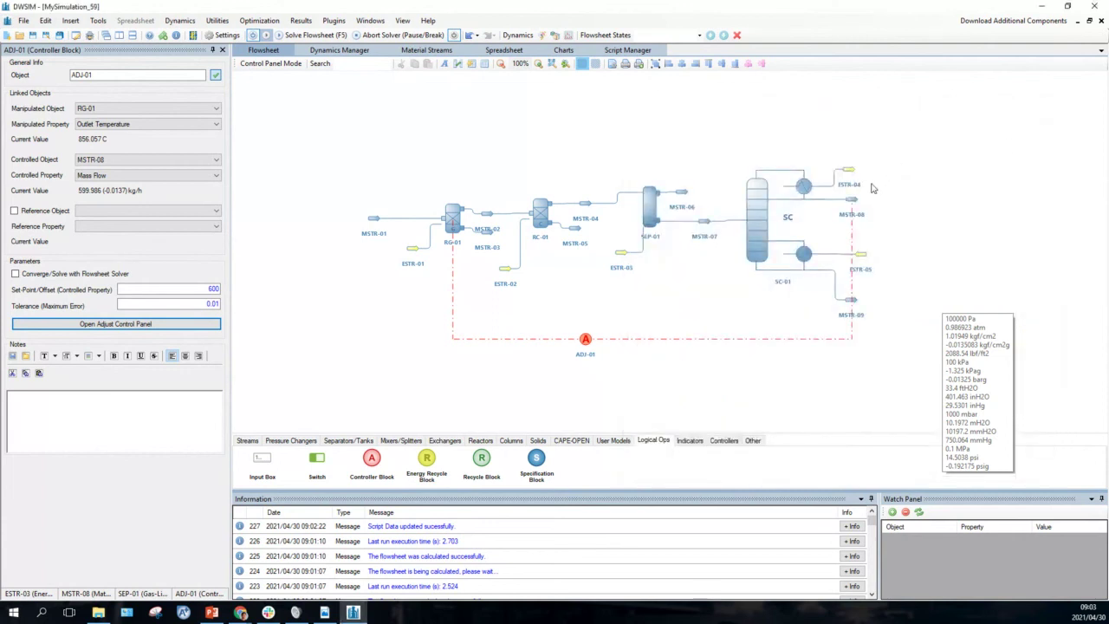
{"action": "mouse_move", "coordinate": [555, 223]}
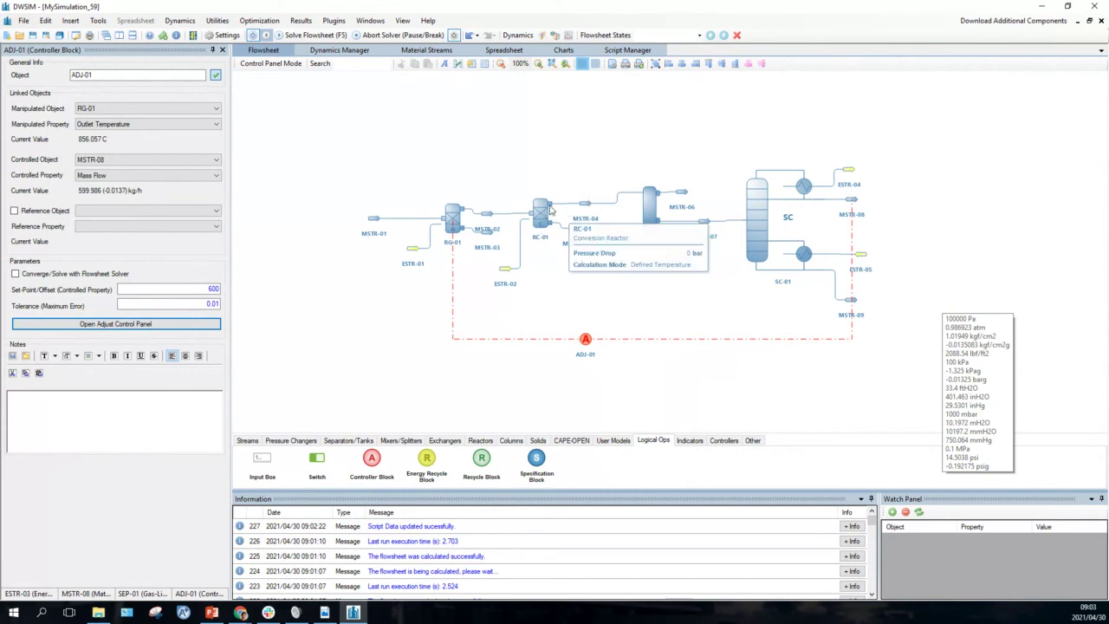
{"action": "mouse_move", "coordinate": [646, 198]}
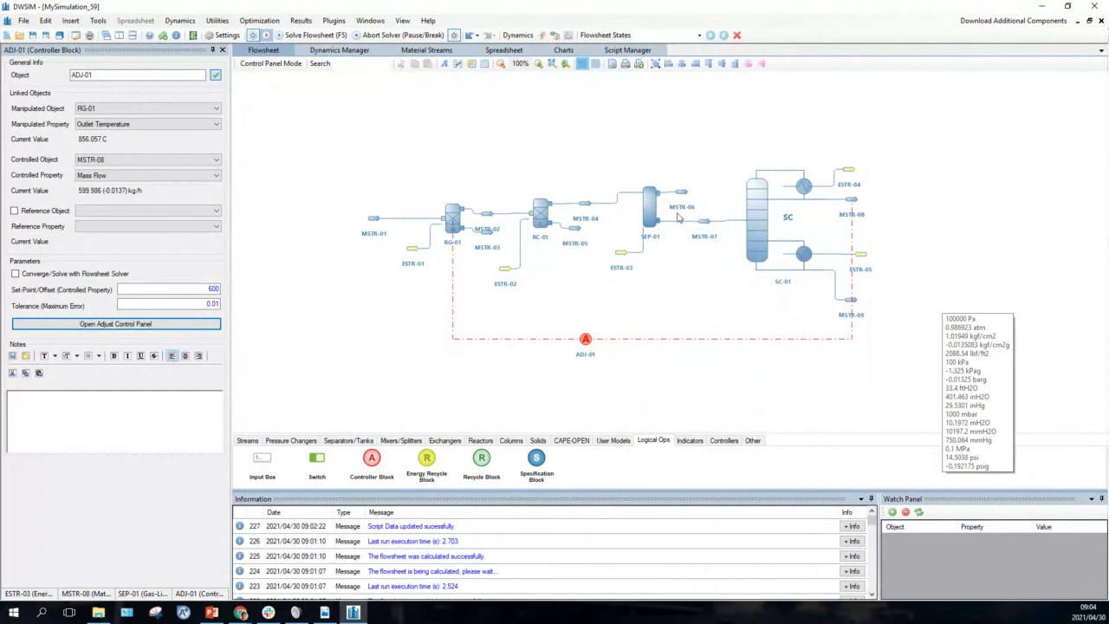
Examine shortcut column SC-01 and the properties of its distillate stream MSTR-08 on the flowsheet
{"action": "mouse_move", "coordinate": [704, 224]}
{"action": "mouse_move", "coordinate": [757, 216]}
{"action": "mouse_move", "coordinate": [808, 186]}
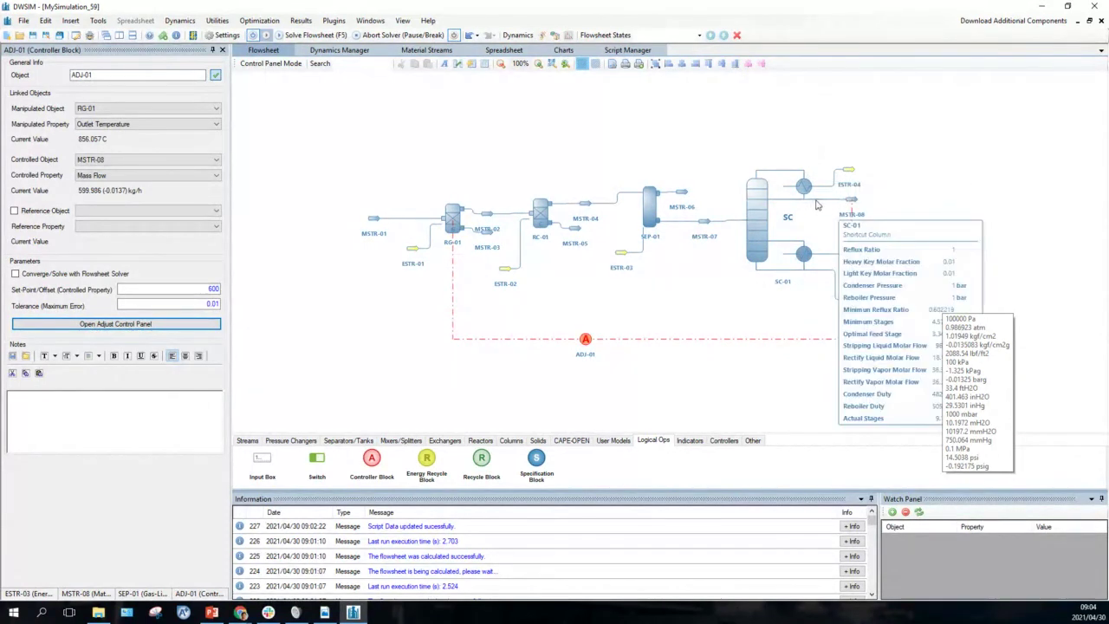
{"action": "mouse_move", "coordinate": [852, 199]}
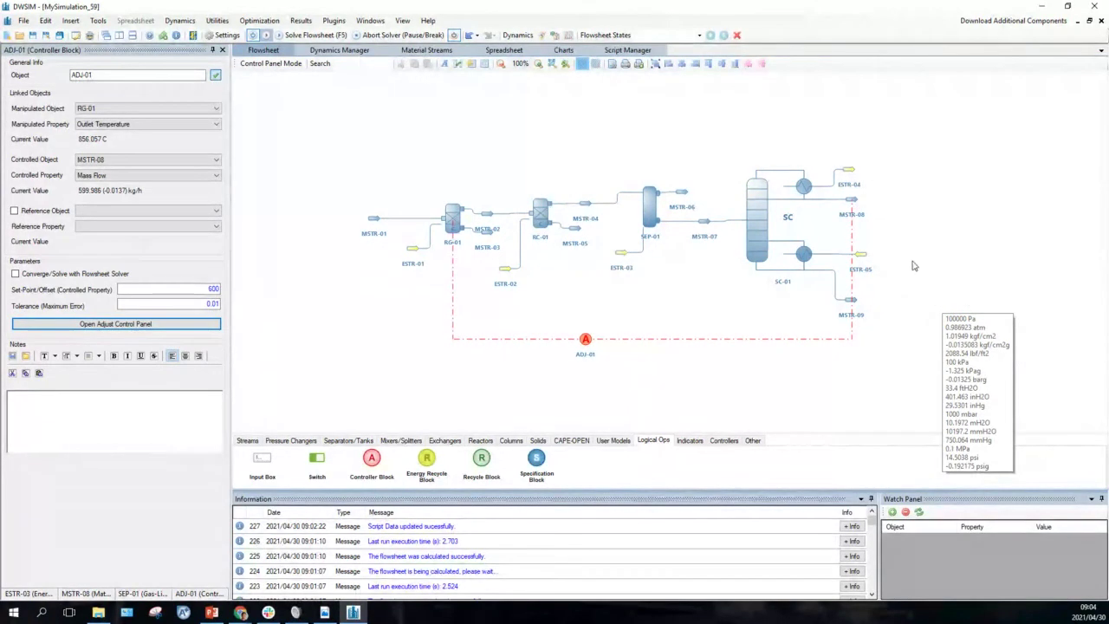
{"action": "left_click_drag", "start_coordinate": [914, 265], "coordinate": [701, 251]}
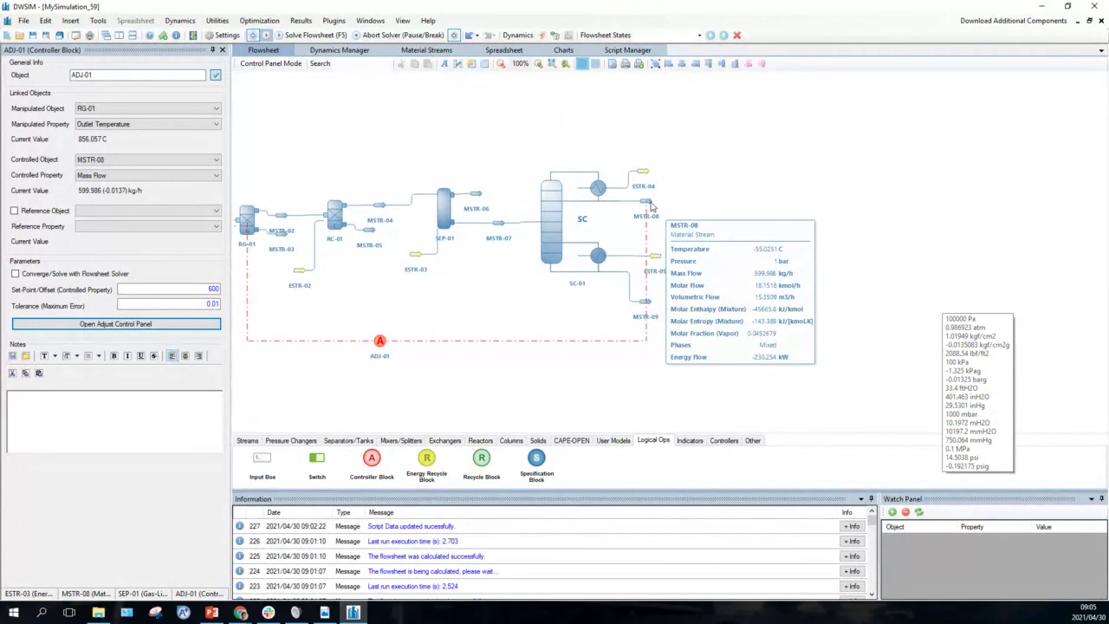
{"action": "mouse_move", "coordinate": [568, 210]}
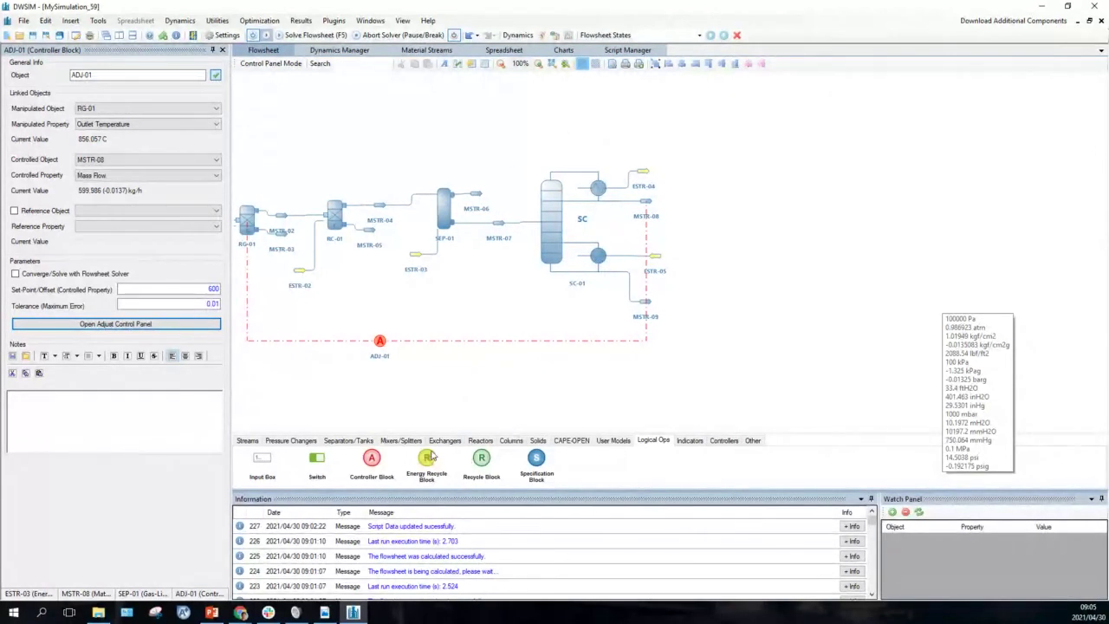
Show the available column models and bring the whole flowsheet back into view
{"action": "left_click", "coordinate": [511, 440]}
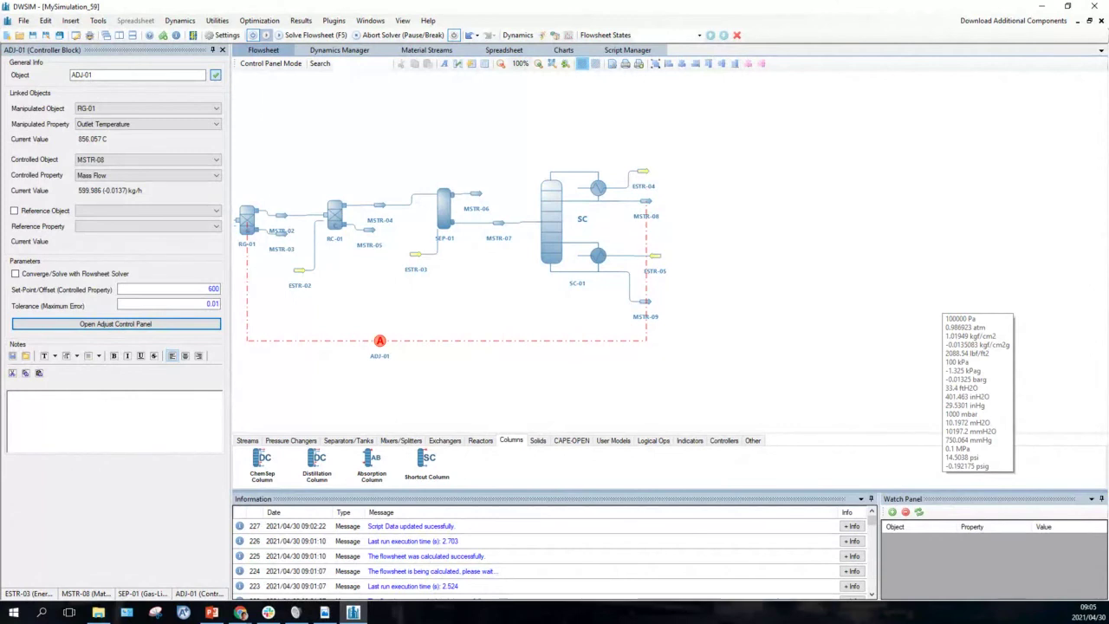
{"action": "right_click", "coordinate": [631, 227]}
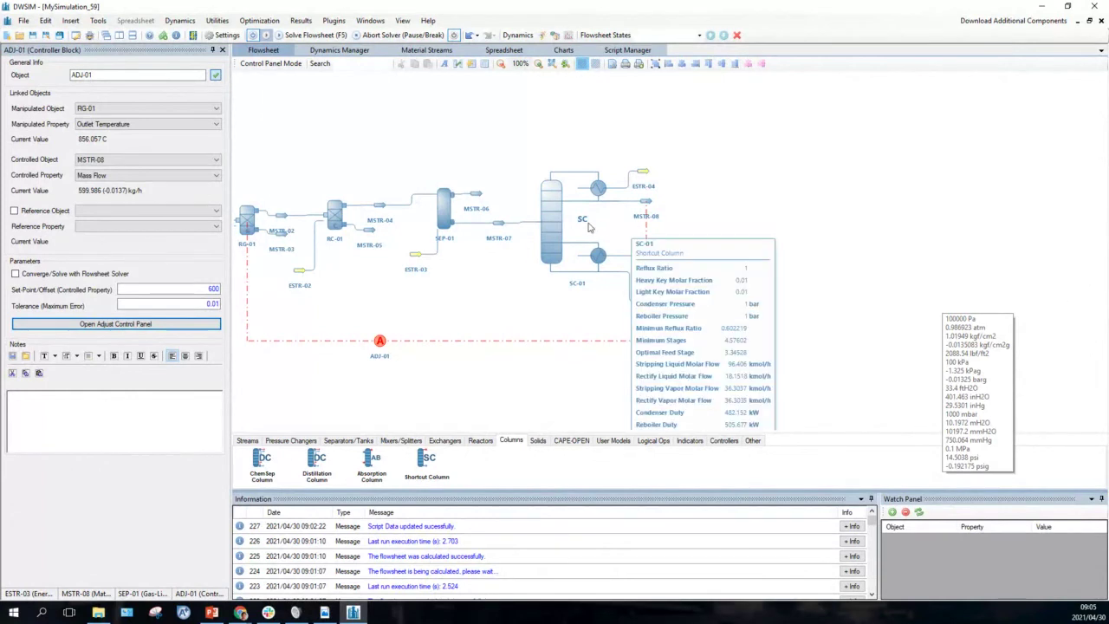
{"action": "left_click", "coordinate": [550, 118]}
{"action": "left_click_drag", "start_coordinate": [495, 116], "coordinate": [665, 98]}
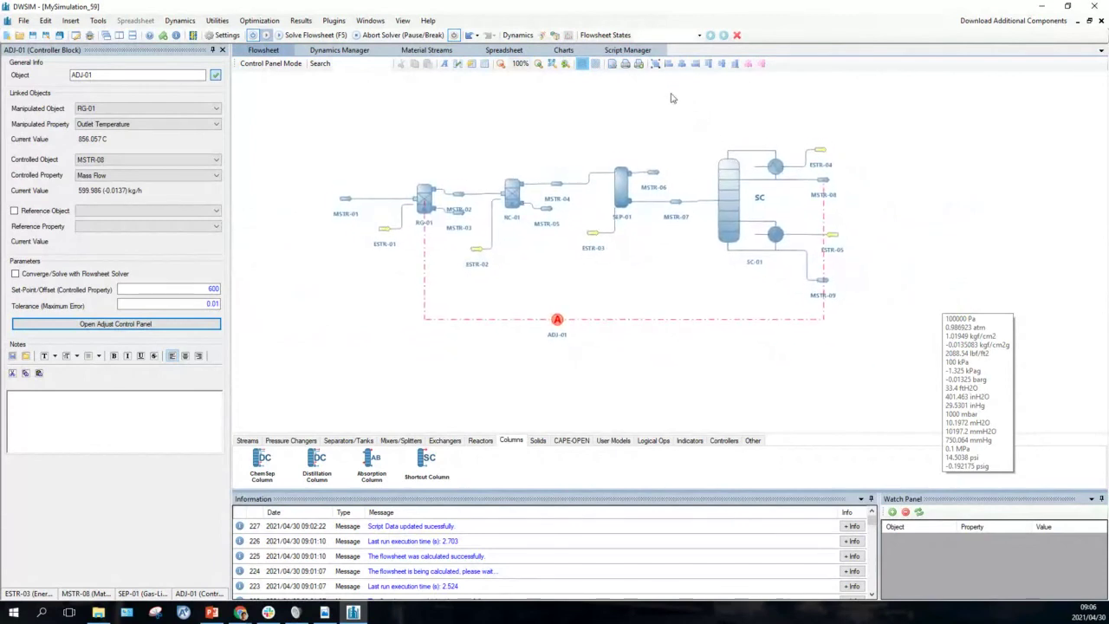
Review inlet stream MSTR-01's conditions and mole-fraction composition, and accept the compound amounts to recalculate the flowsheet
{"action": "left_click", "coordinate": [344, 201]}
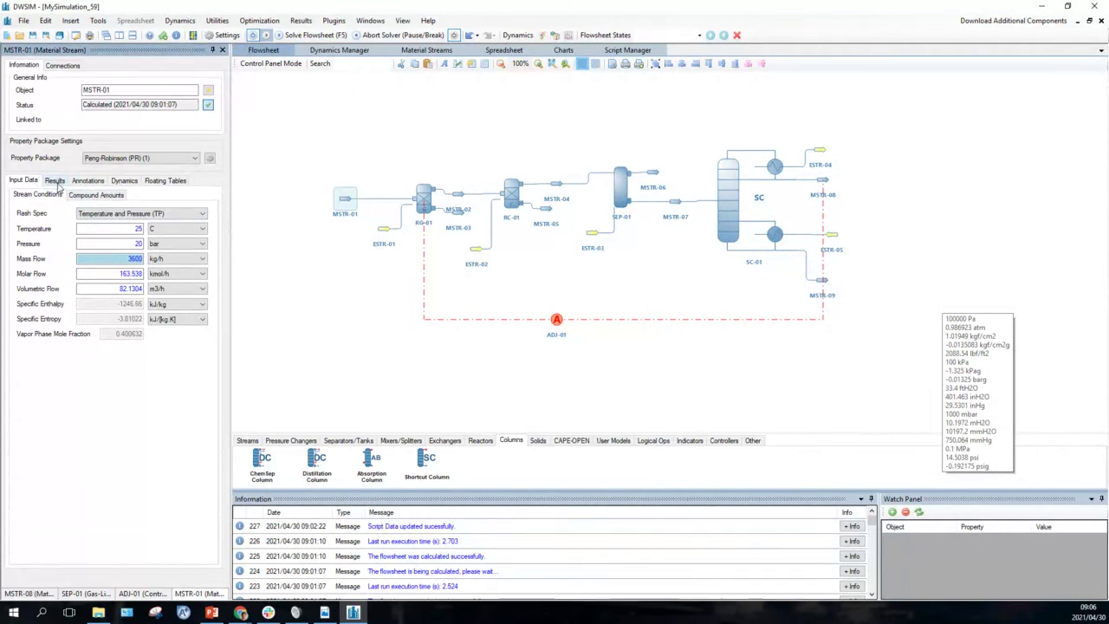
{"action": "left_click", "coordinate": [96, 195]}
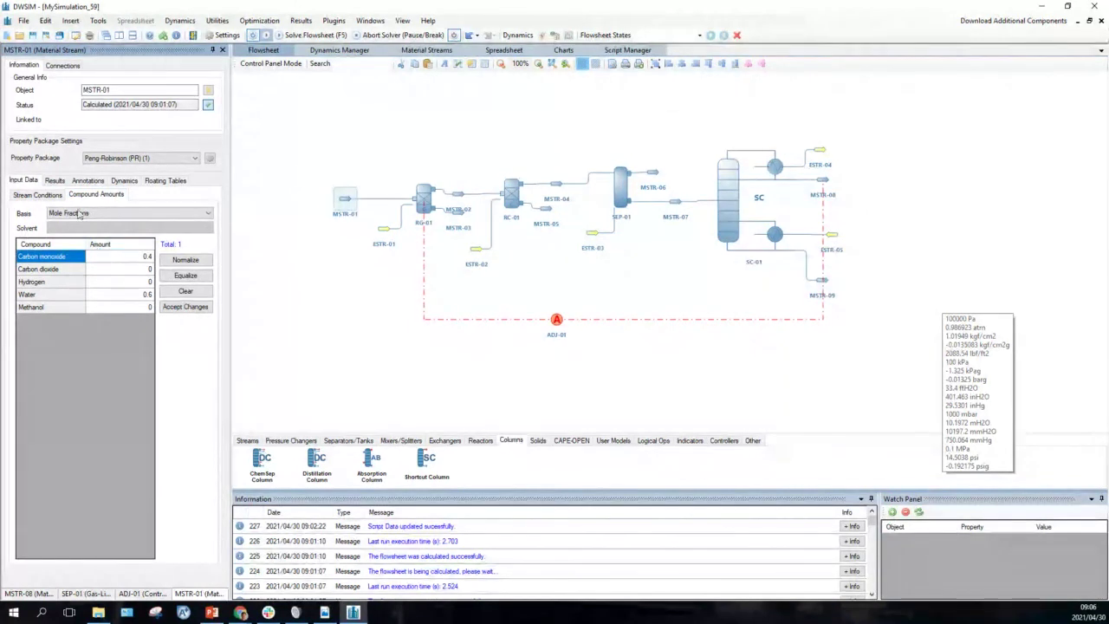
{"action": "left_click", "coordinate": [34, 196]}
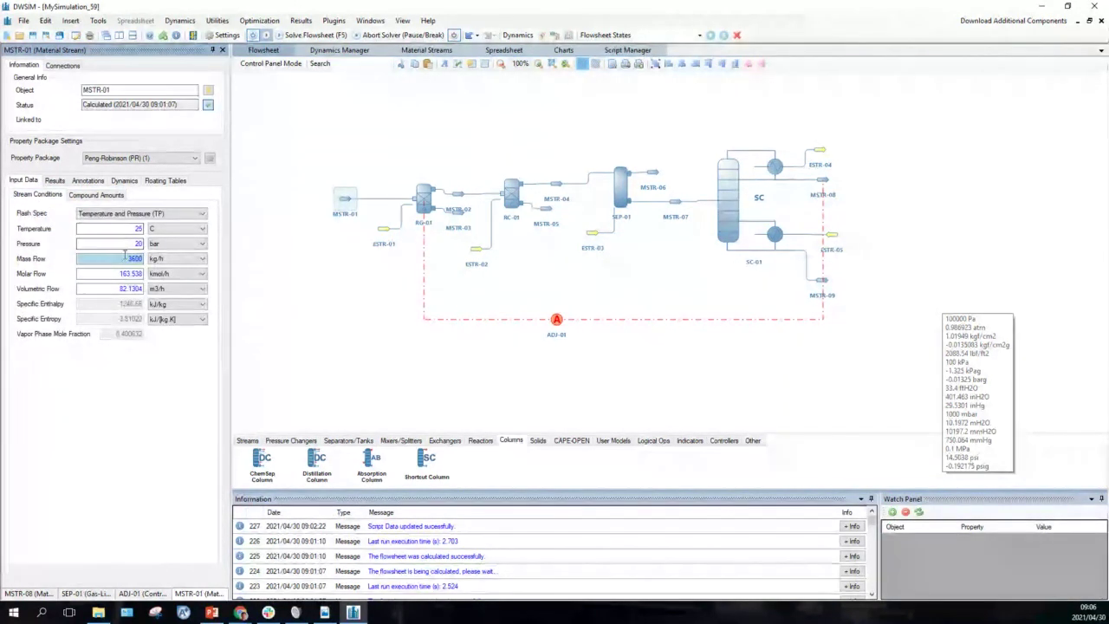
{"action": "double_click", "coordinate": [134, 258]}
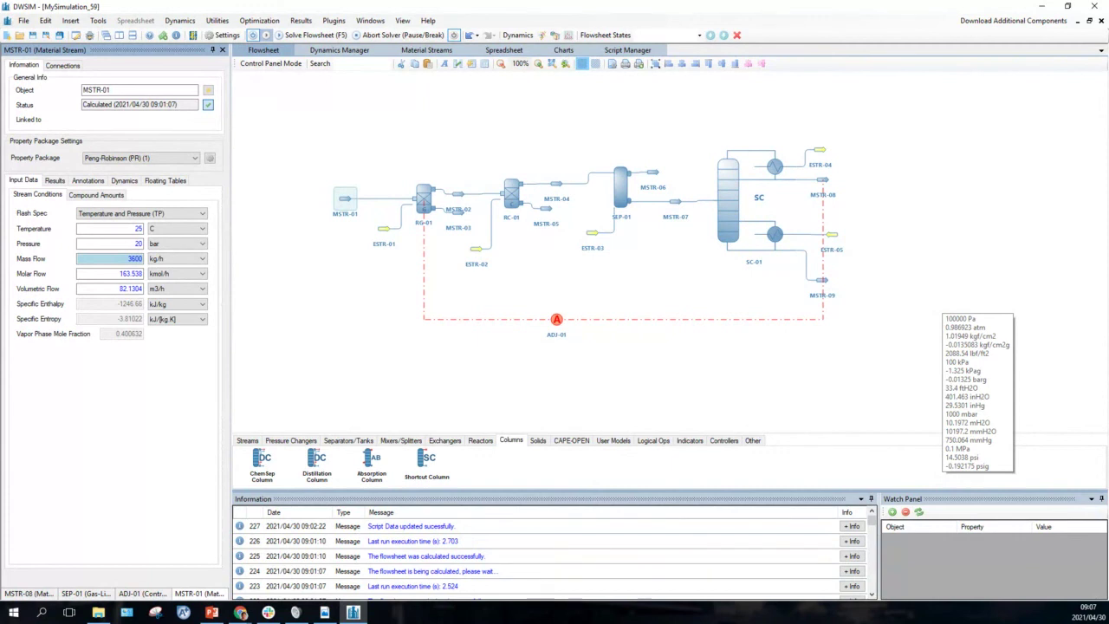
{"action": "left_click", "coordinate": [115, 194]}
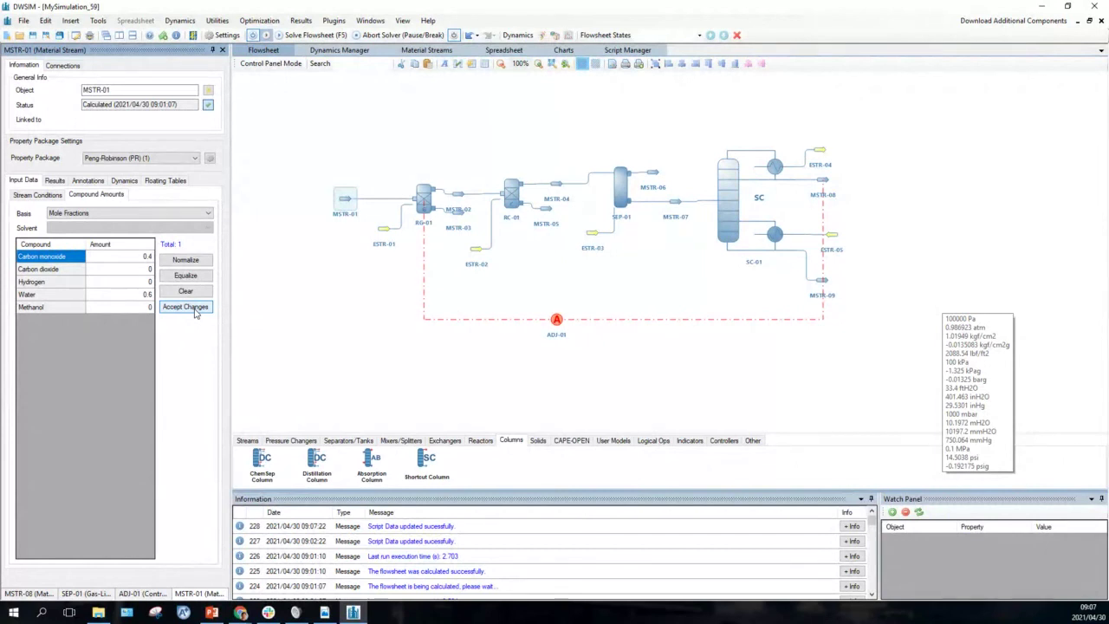
{"action": "left_click", "coordinate": [185, 308]}
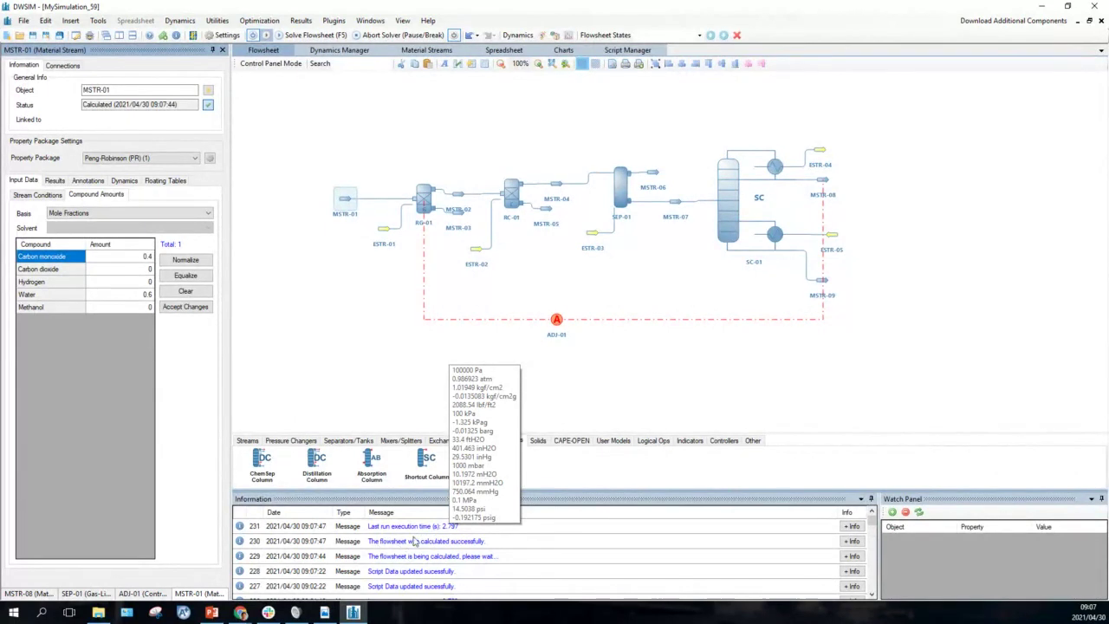
{"action": "left_click", "coordinate": [415, 527]}
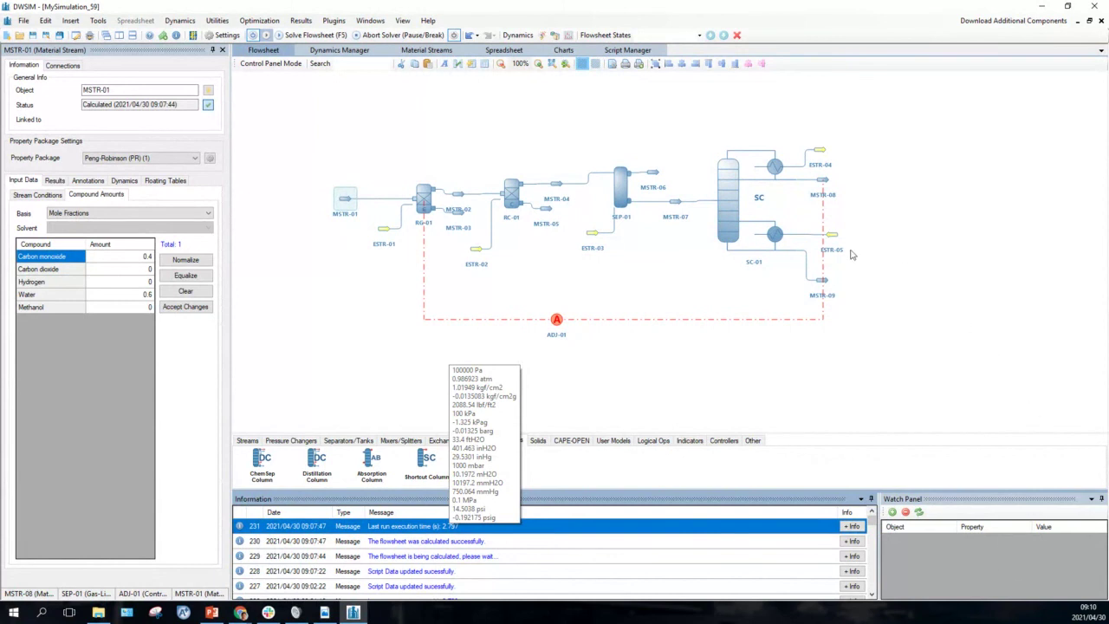
Set shortcut column SC-01's condenser type to Partial and check its distillate stream MSTR-08
{"action": "mouse_move", "coordinate": [826, 184]}
{"action": "mouse_move", "coordinate": [759, 160]}
{"action": "mouse_move", "coordinate": [760, 225]}
{"action": "left_click", "coordinate": [731, 200]}
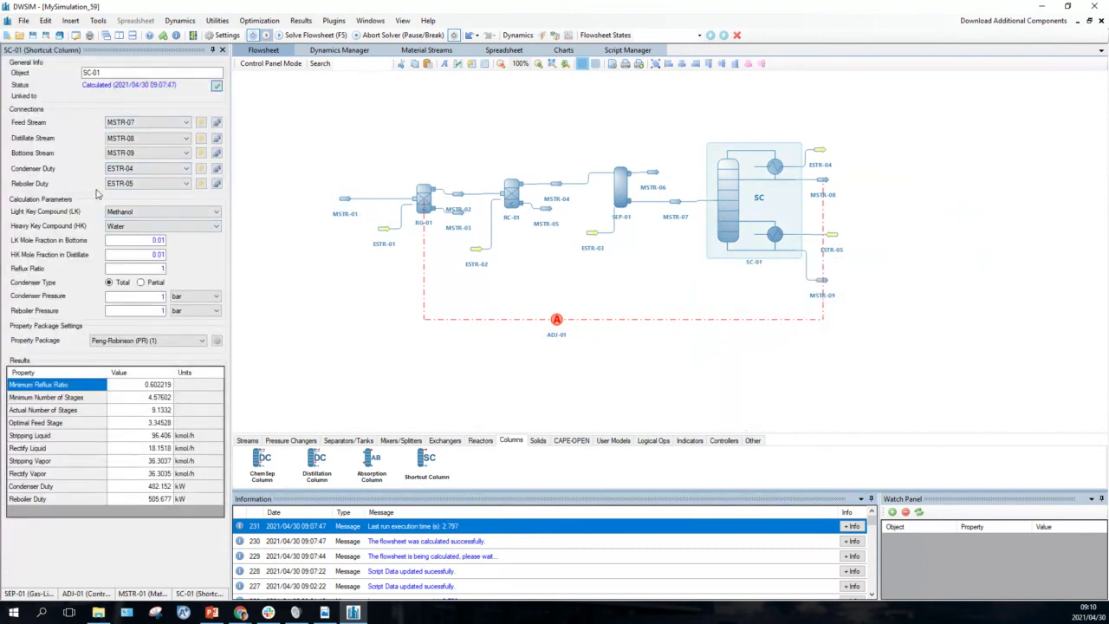
{"action": "left_click", "coordinate": [141, 282]}
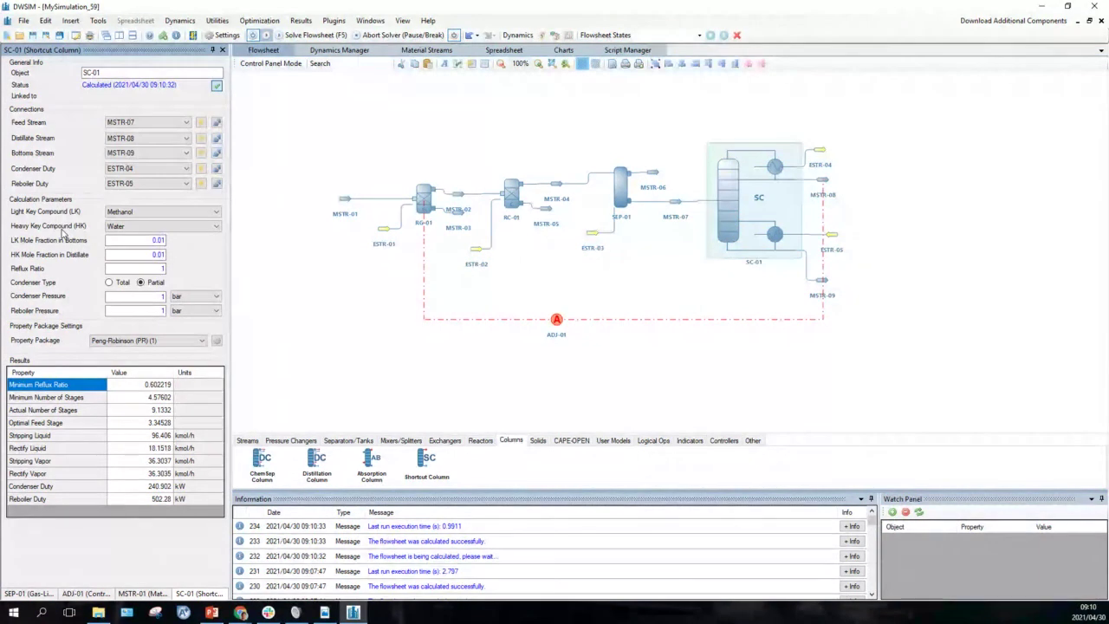
{"action": "mouse_move", "coordinate": [822, 183]}
Return SC-01's condenser type to Total and compare feed stream MSTR-07, the column and distillate stream MSTR-08
{"action": "left_click", "coordinate": [110, 286]}
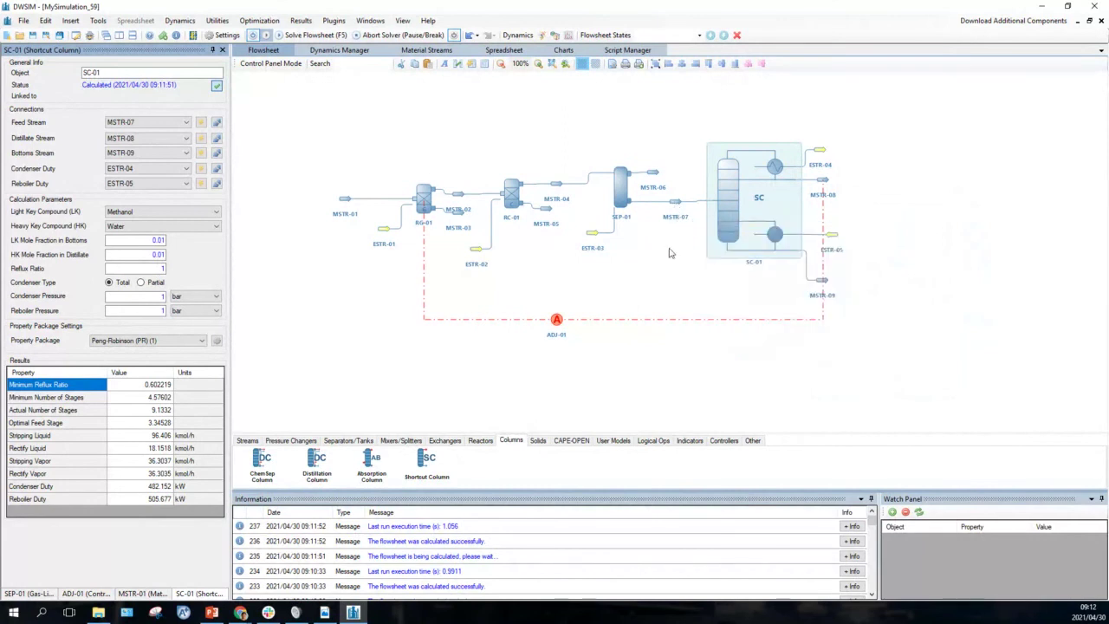
{"action": "left_click_drag", "start_coordinate": [884, 219], "coordinate": [741, 273]}
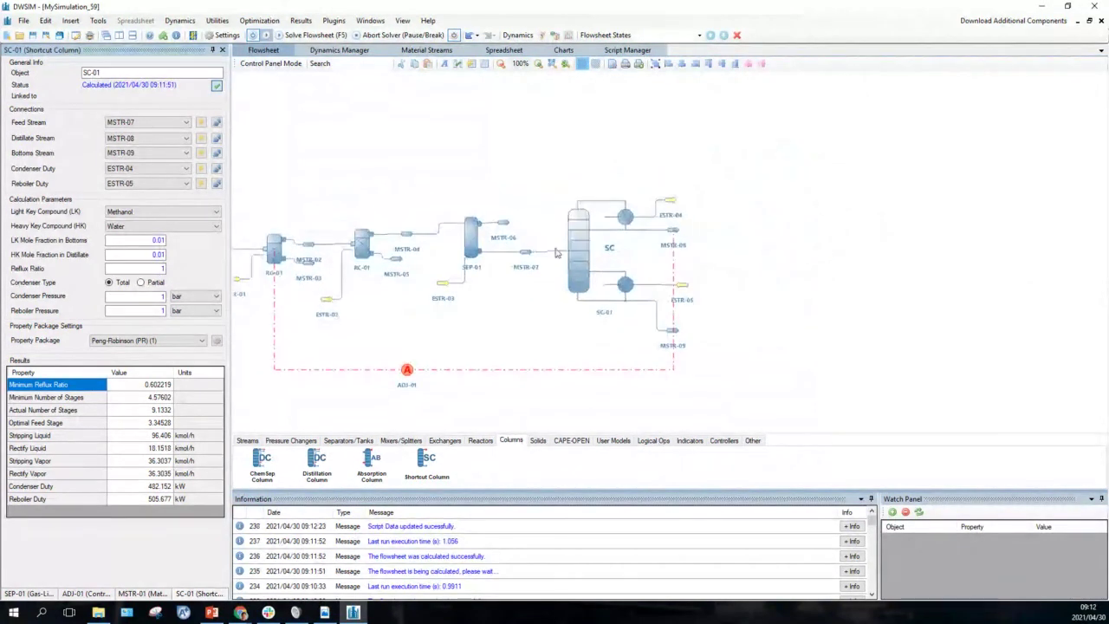
{"action": "mouse_move", "coordinate": [524, 257]}
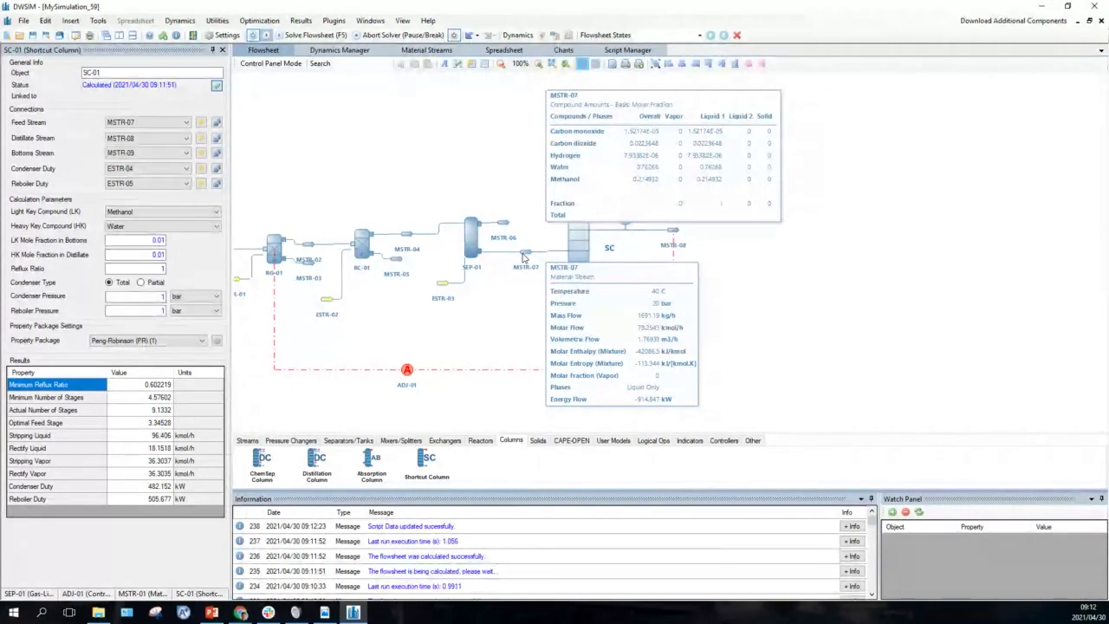
{"action": "mouse_move", "coordinate": [575, 252]}
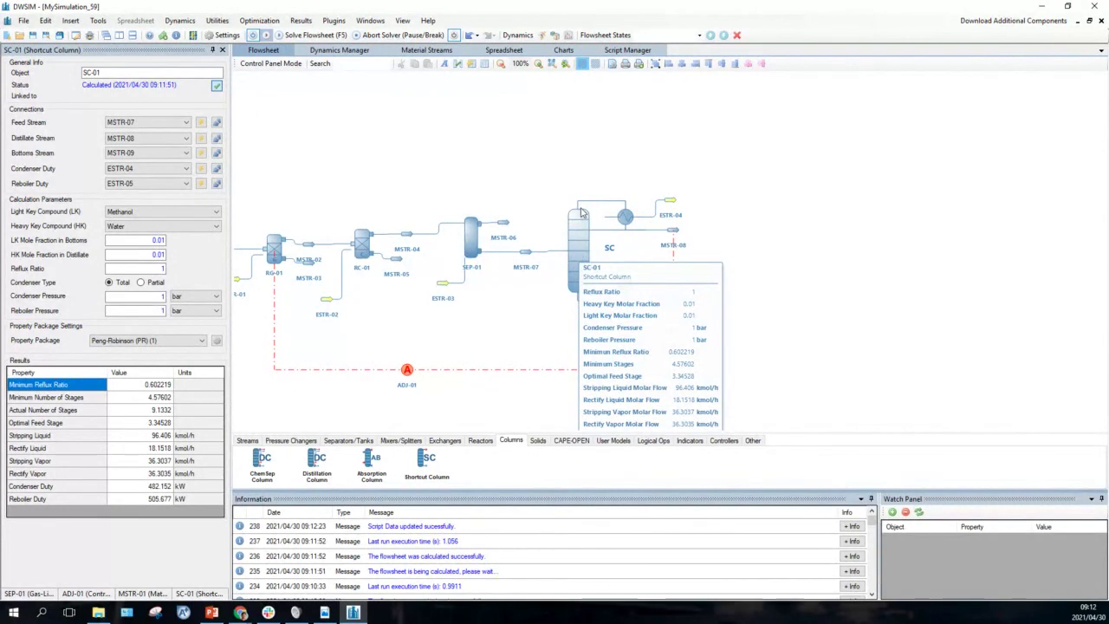
{"action": "mouse_move", "coordinate": [485, 254]}
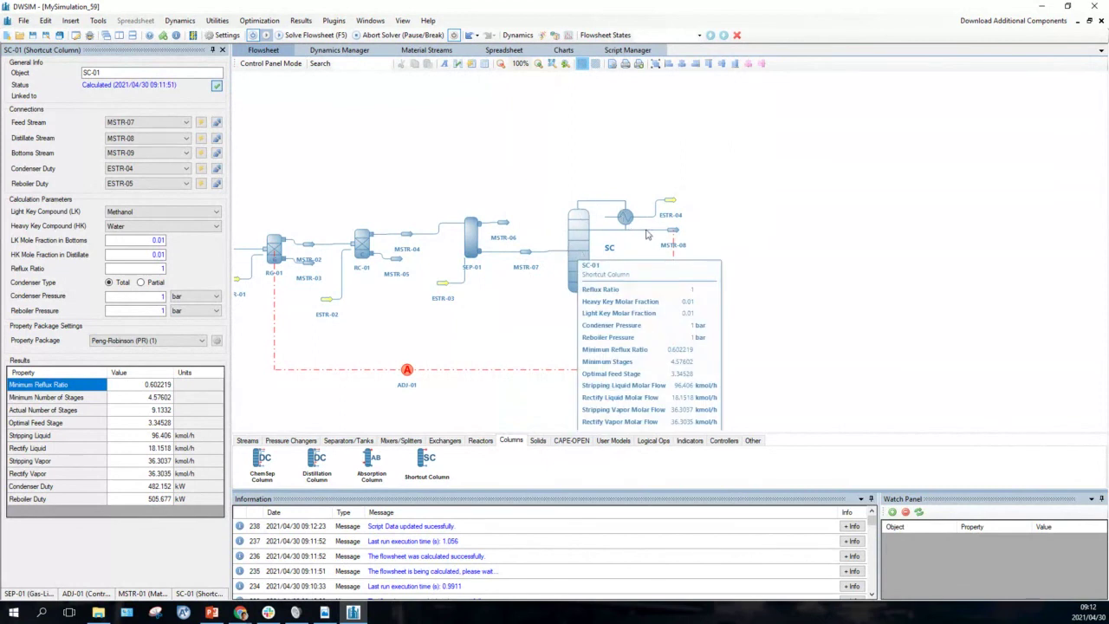
{"action": "mouse_move", "coordinate": [672, 233]}
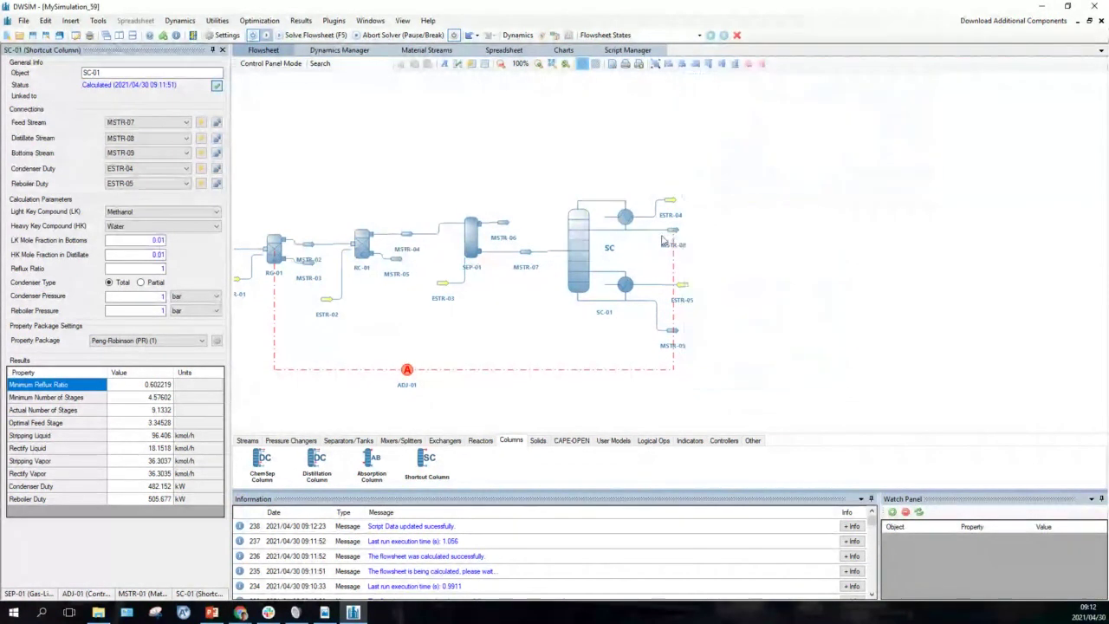
Set SC-01's condenser type to Partial and switch to another open application
{"action": "left_click", "coordinate": [141, 283]}
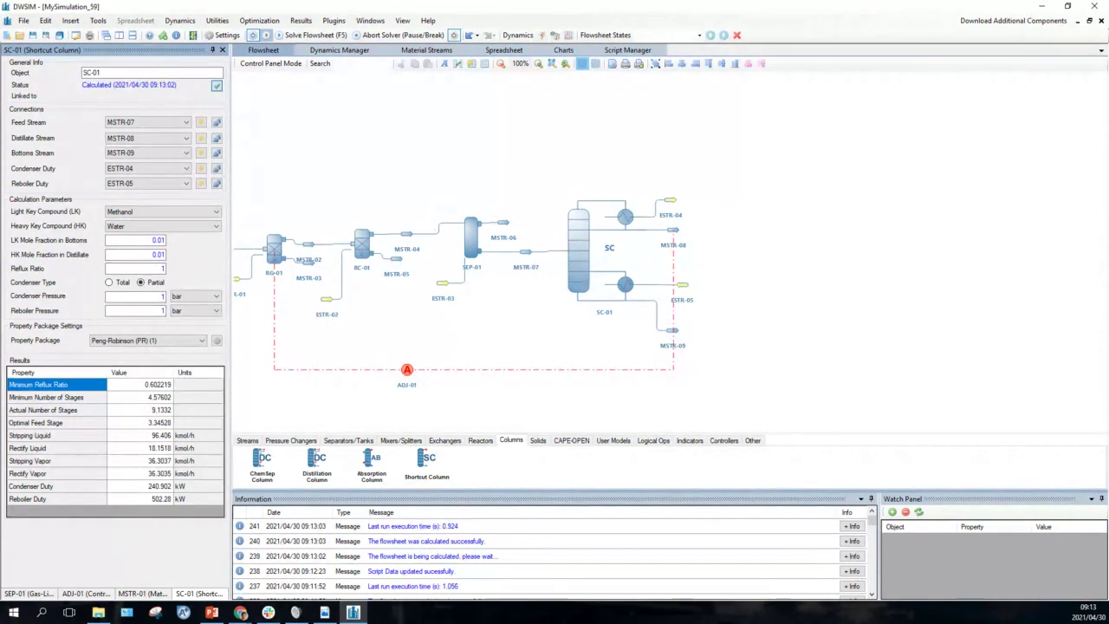
{"action": "key", "text": "alt+Tab"}
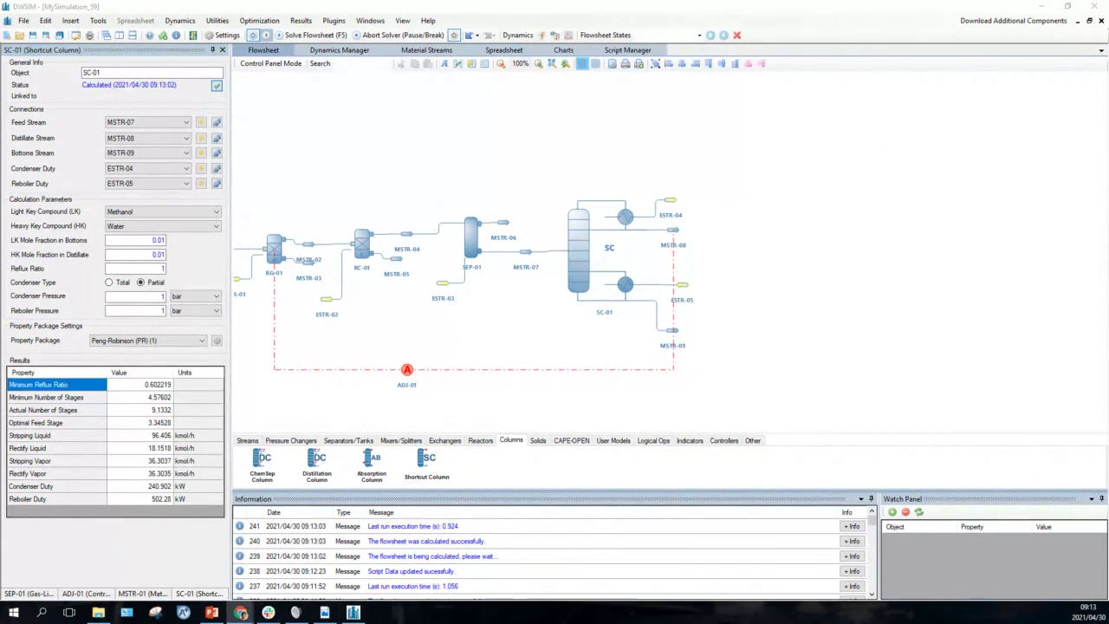